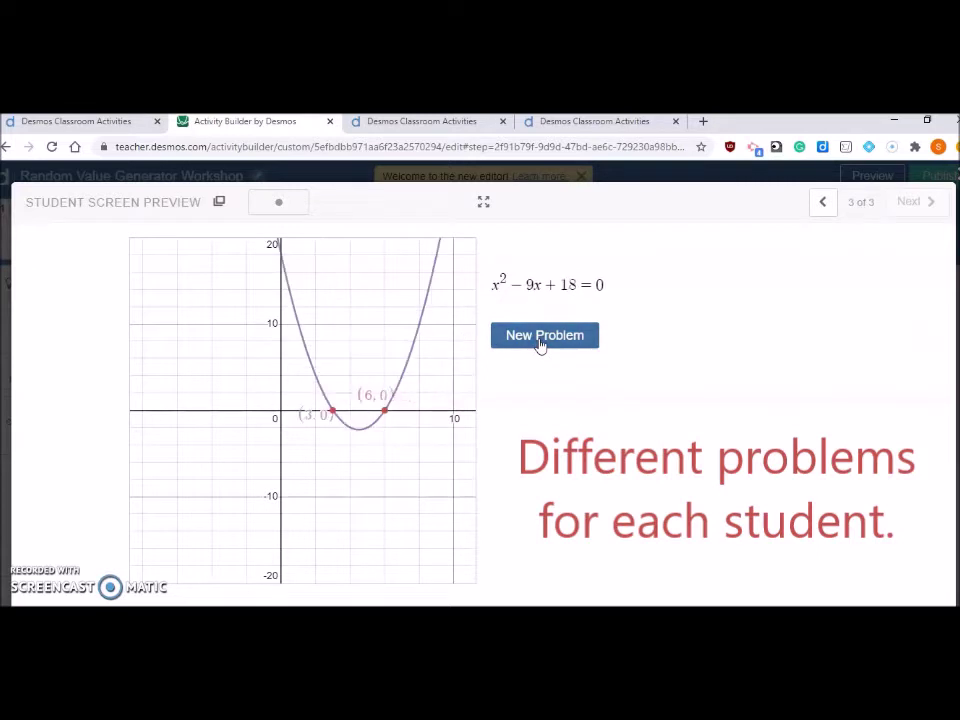
Generate several new quadratic equation problems in the student preview of the Random Value Generator Workshop's third screen
{"action": "left_click", "coordinate": [540, 336]}
{"action": "left_click", "coordinate": [539, 340]}
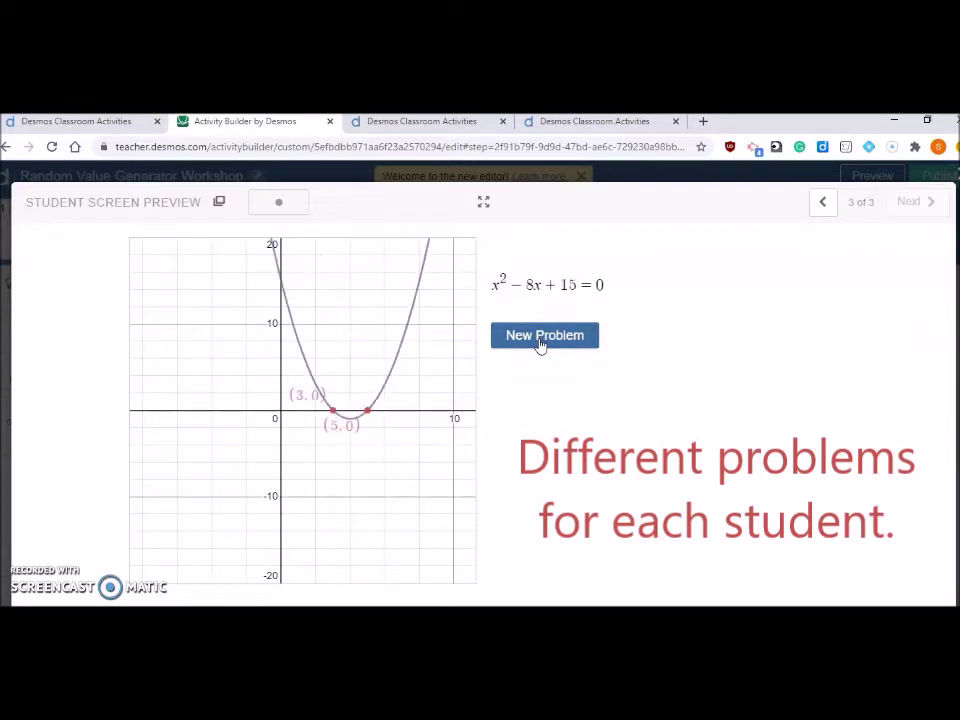
{"action": "left_click", "coordinate": [539, 340]}
{"action": "left_click", "coordinate": [539, 340]}
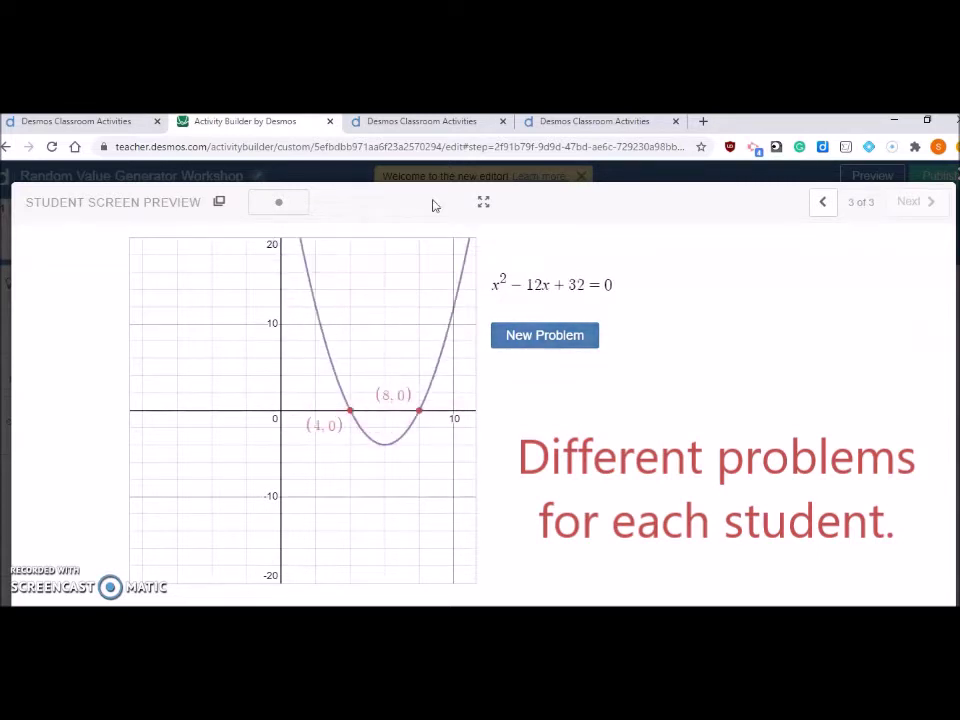
Create a new custom activity titled "Activity2(Teachers)" with link sharing and the description "Solve Equations"
{"action": "left_click", "coordinate": [422, 123]}
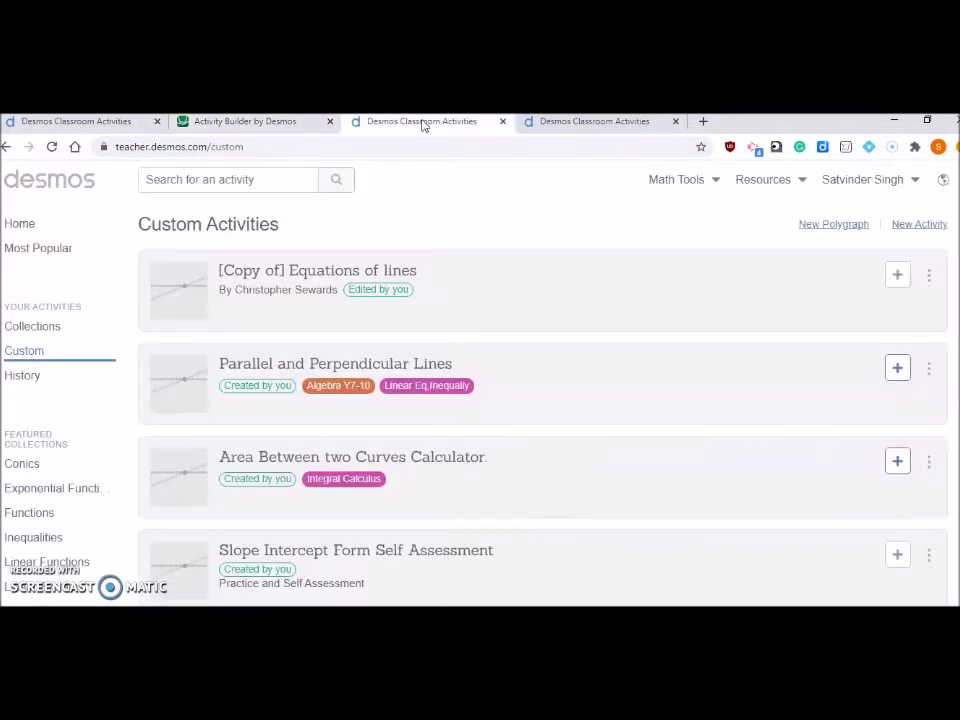
{"action": "left_click", "coordinate": [24, 228]}
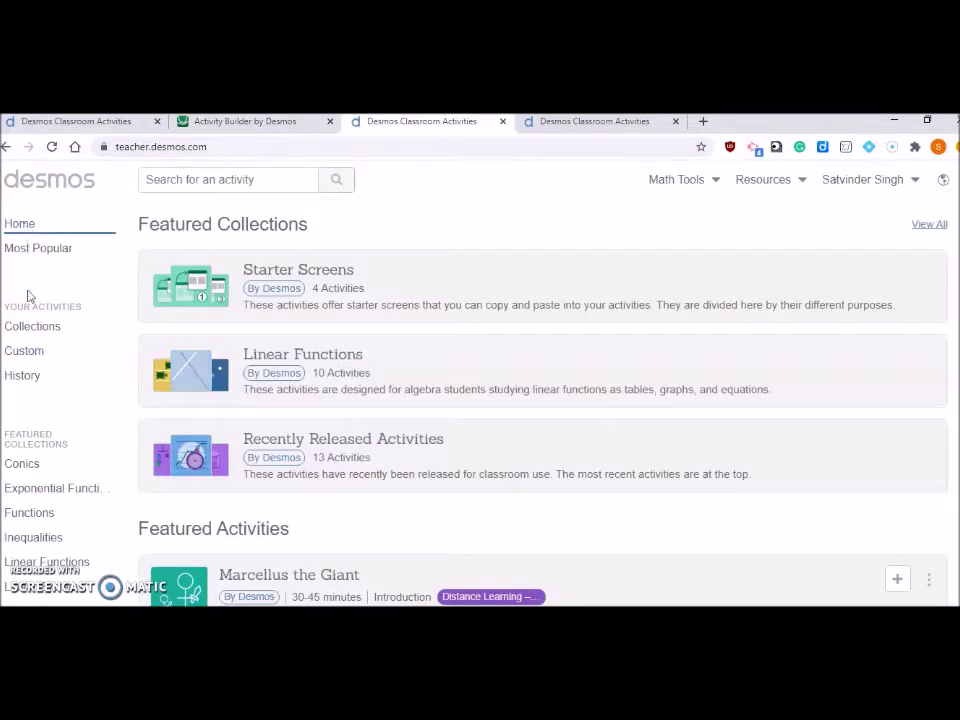
{"action": "left_click", "coordinate": [42, 355]}
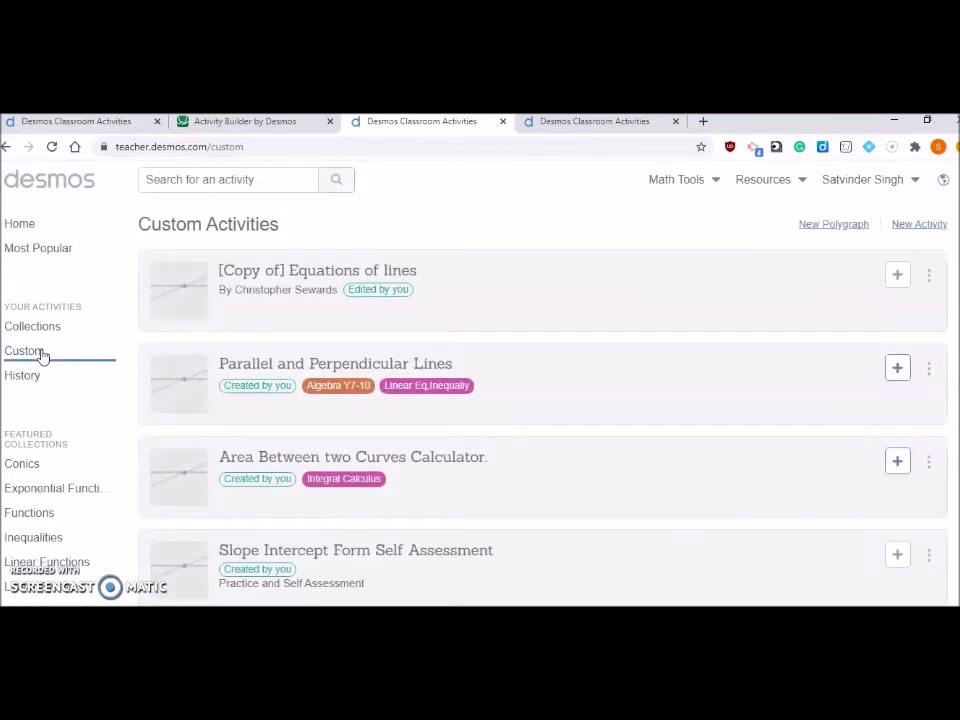
{"action": "left_click", "coordinate": [915, 228]}
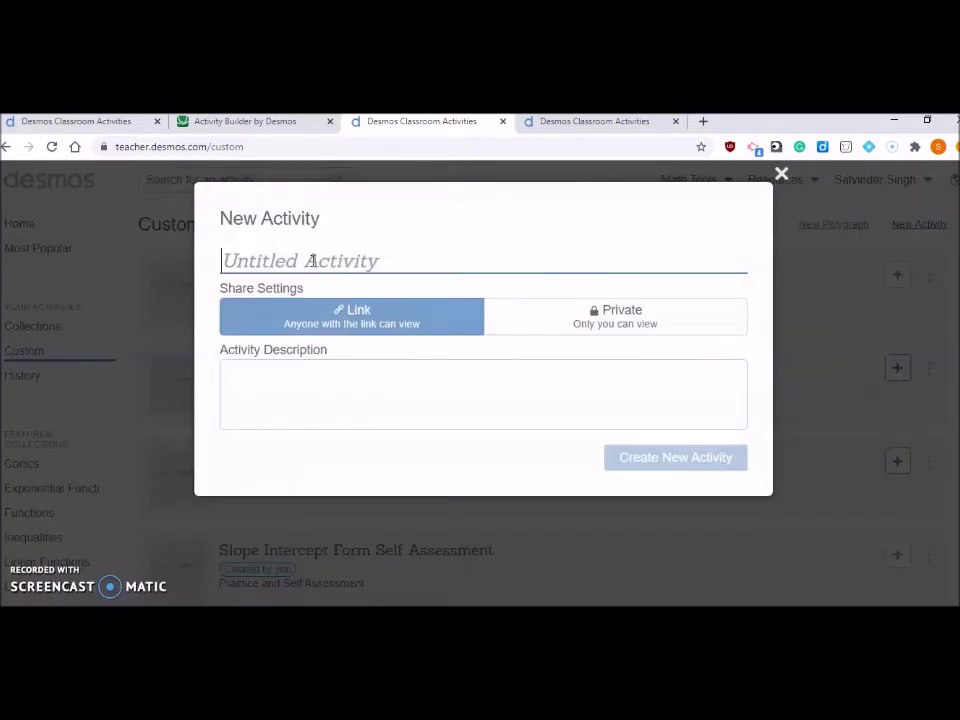
{"action": "type", "text": "Activity"}
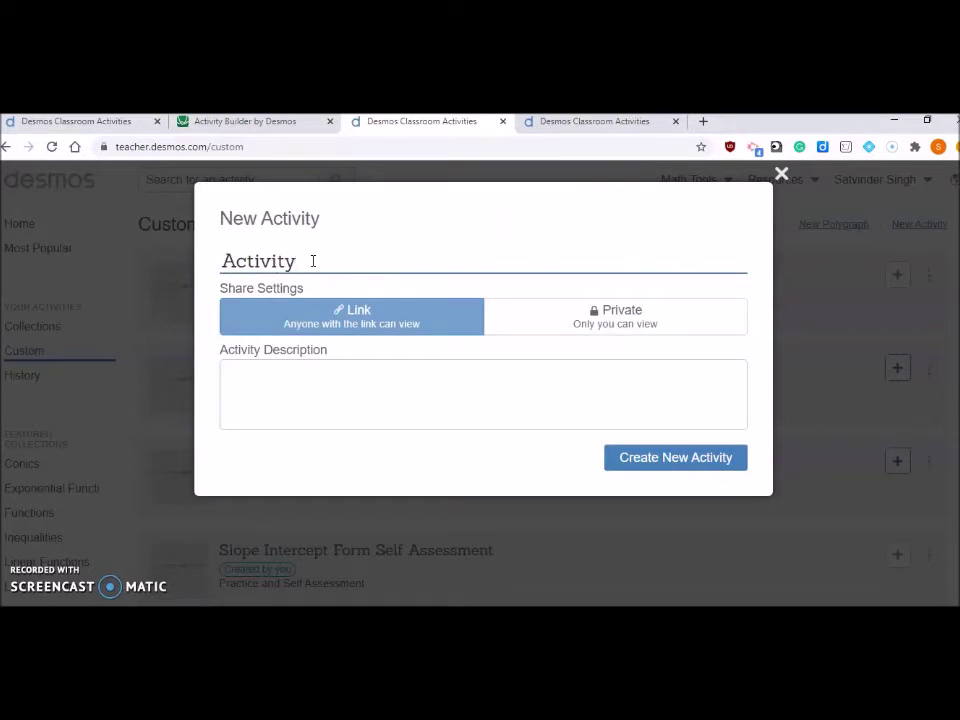
{"action": "type", "text": "2"}
{"action": "left_click", "coordinate": [253, 388]}
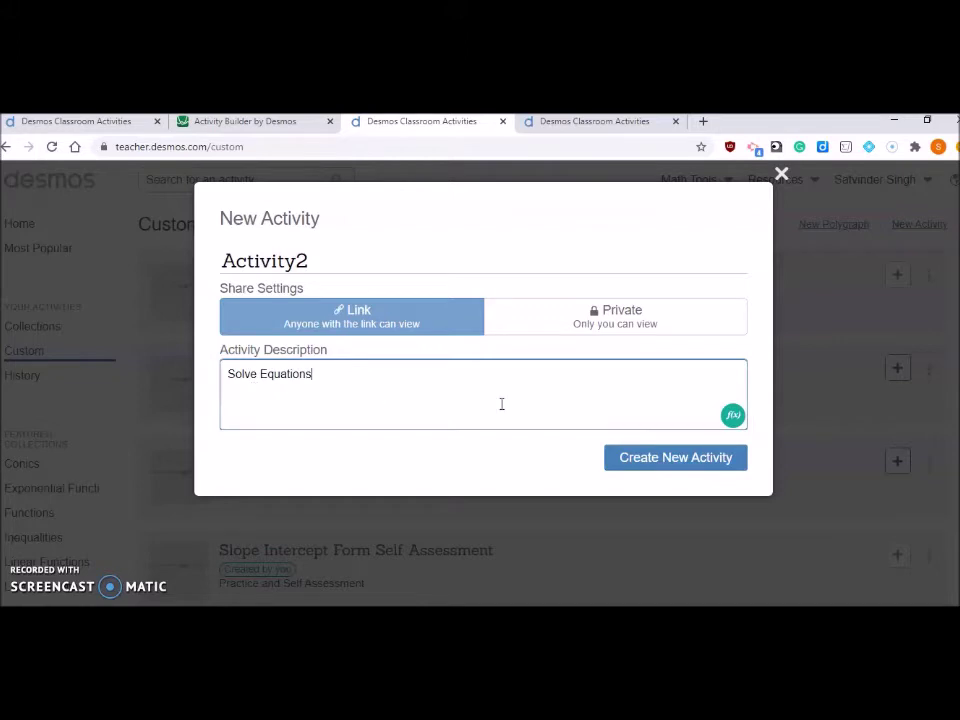
{"action": "left_click", "coordinate": [338, 265]}
{"action": "type", "text": "(T"}
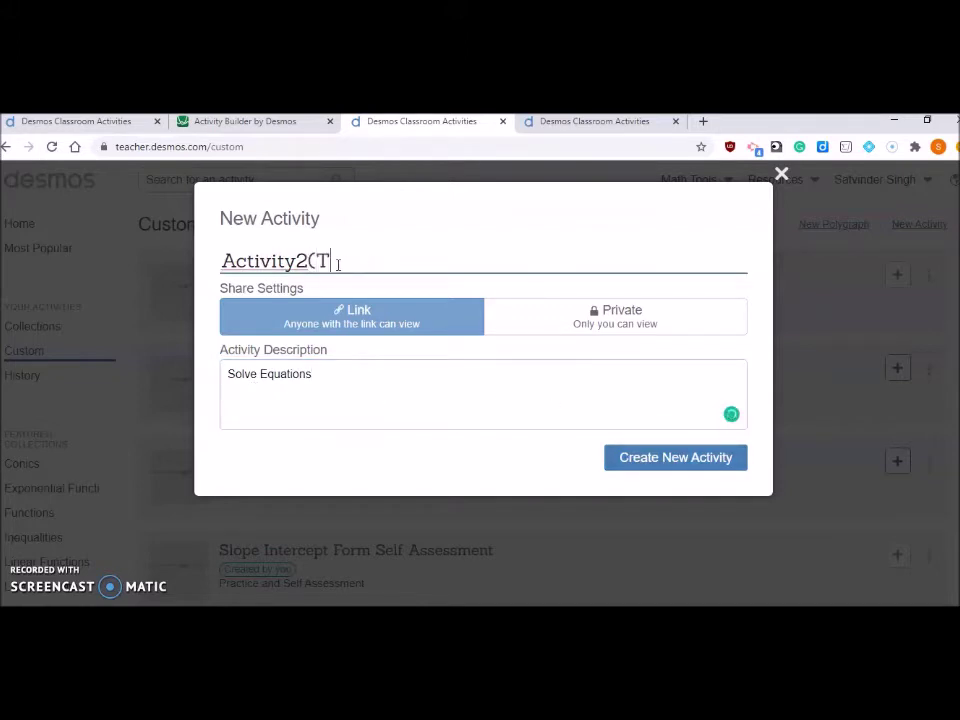
{"action": "type", "text": "eachers)"}
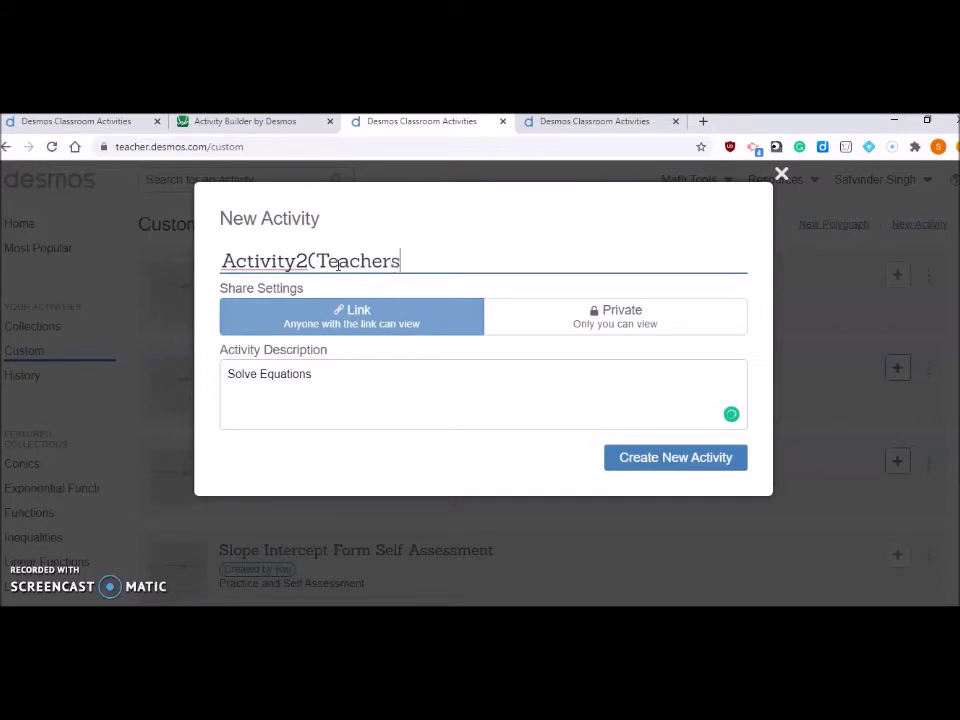
{"action": "left_click", "coordinate": [652, 465]}
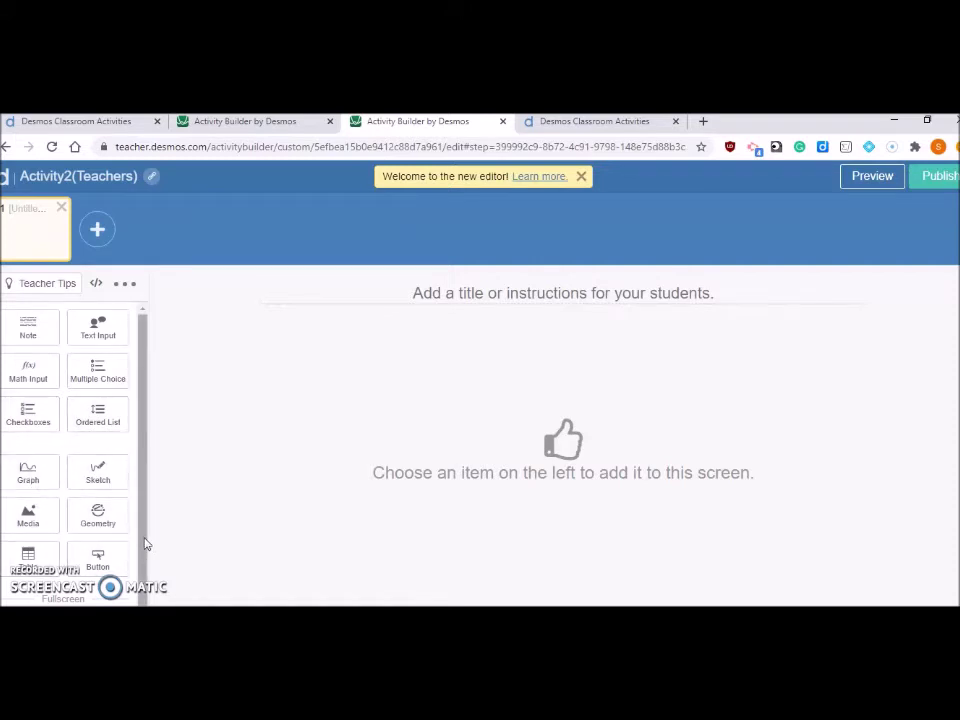
Add a note reading "Welcome" to the first screen, and add a blank second screen
{"action": "left_click_drag", "start_coordinate": [144, 544], "coordinate": [143, 573]}
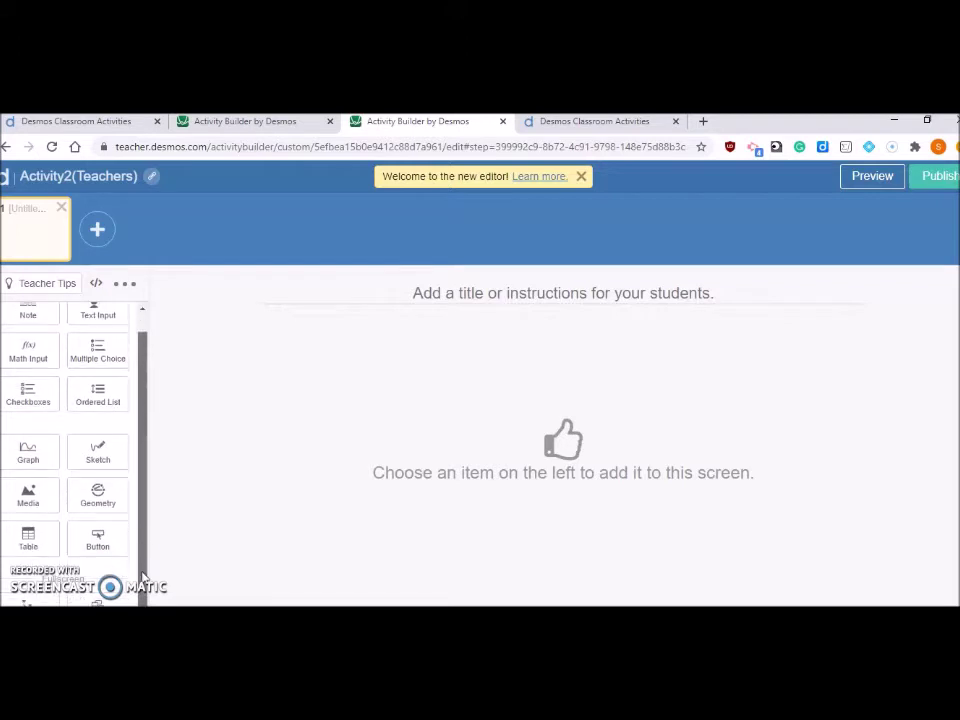
{"action": "key", "text": "ctrl+minus"}
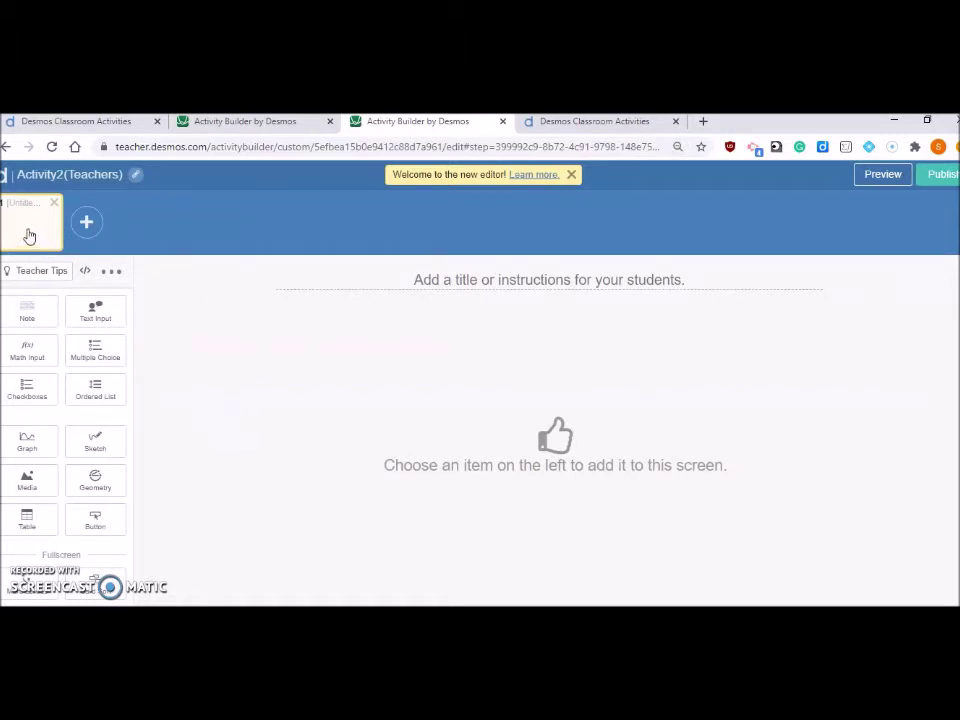
{"action": "left_click", "coordinate": [38, 316]}
{"action": "type", "text": "Welcome"}
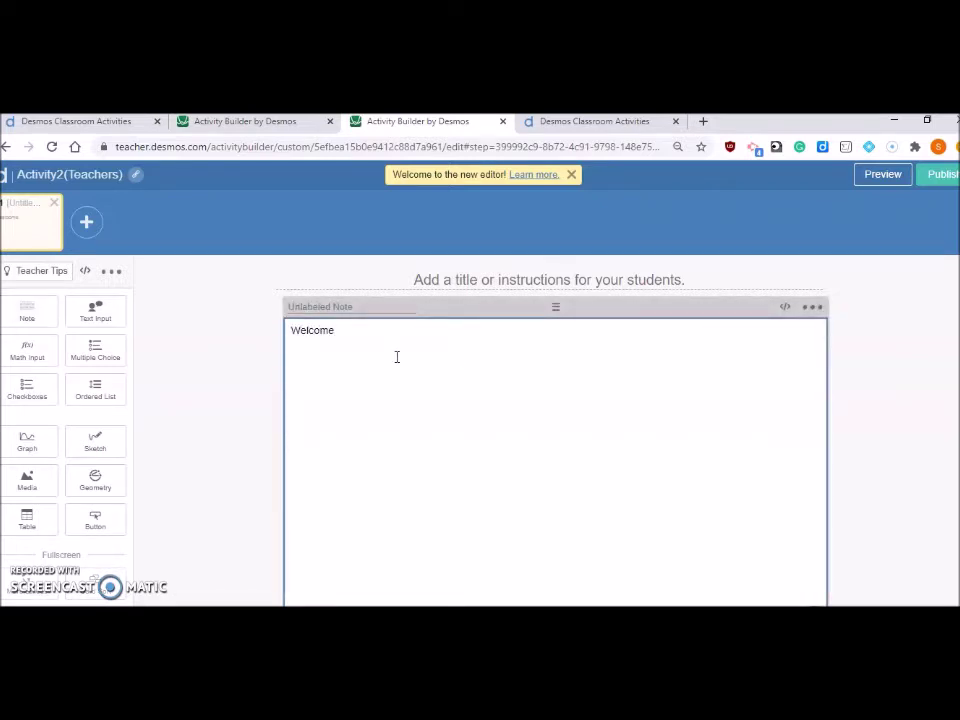
{"action": "left_click", "coordinate": [86, 222]}
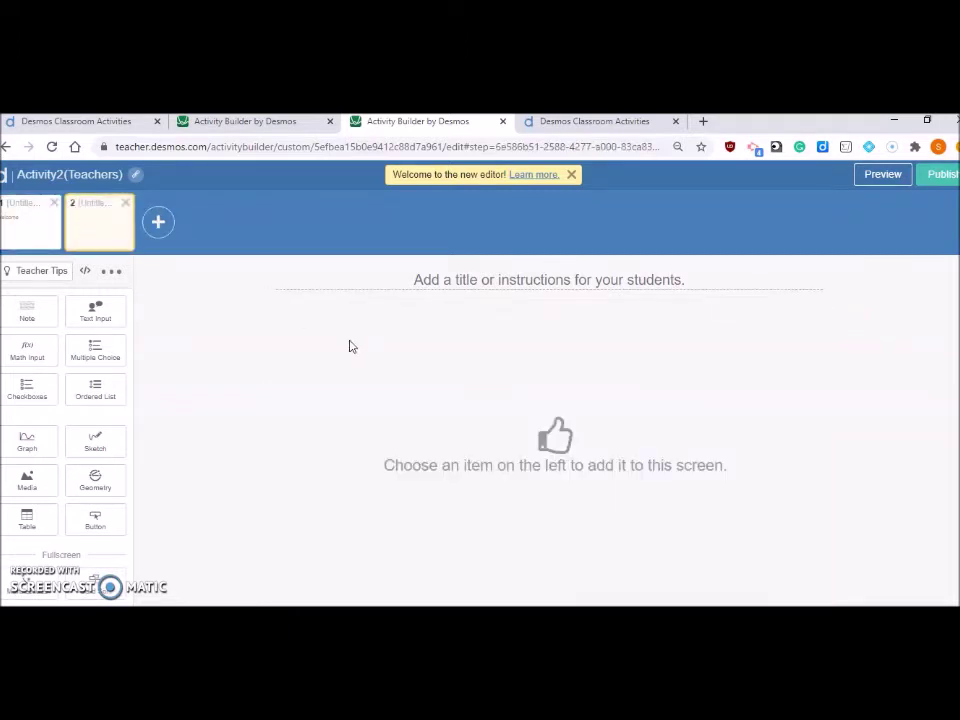
Open the Screens for Checking In activity from the Starter Screens collection and bring its list of screens into view
{"action": "left_click", "coordinate": [572, 122]}
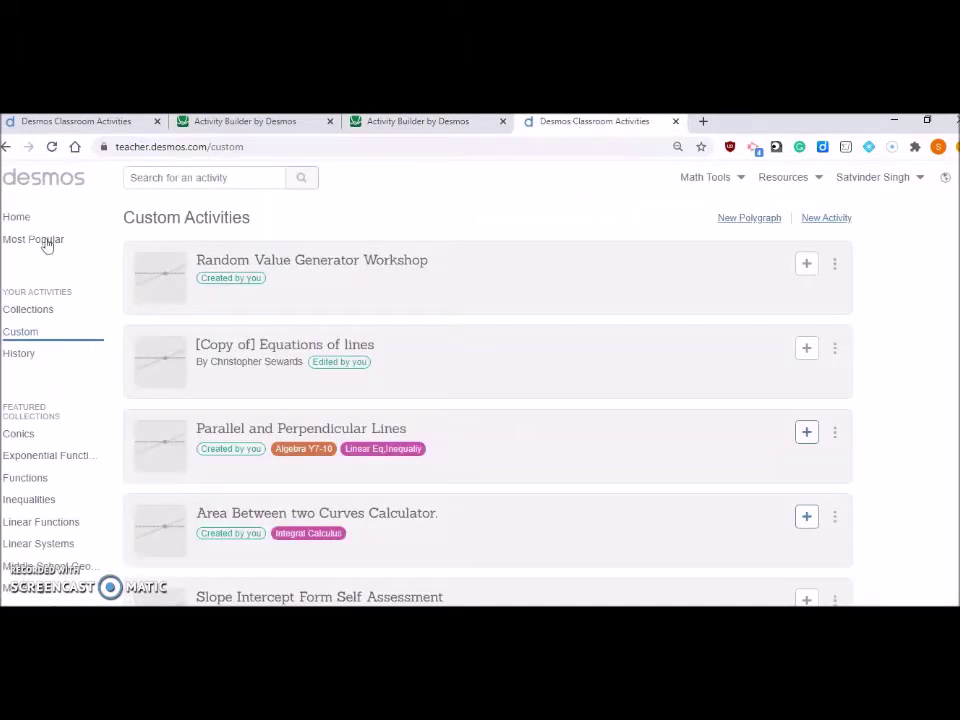
{"action": "left_click", "coordinate": [17, 216]}
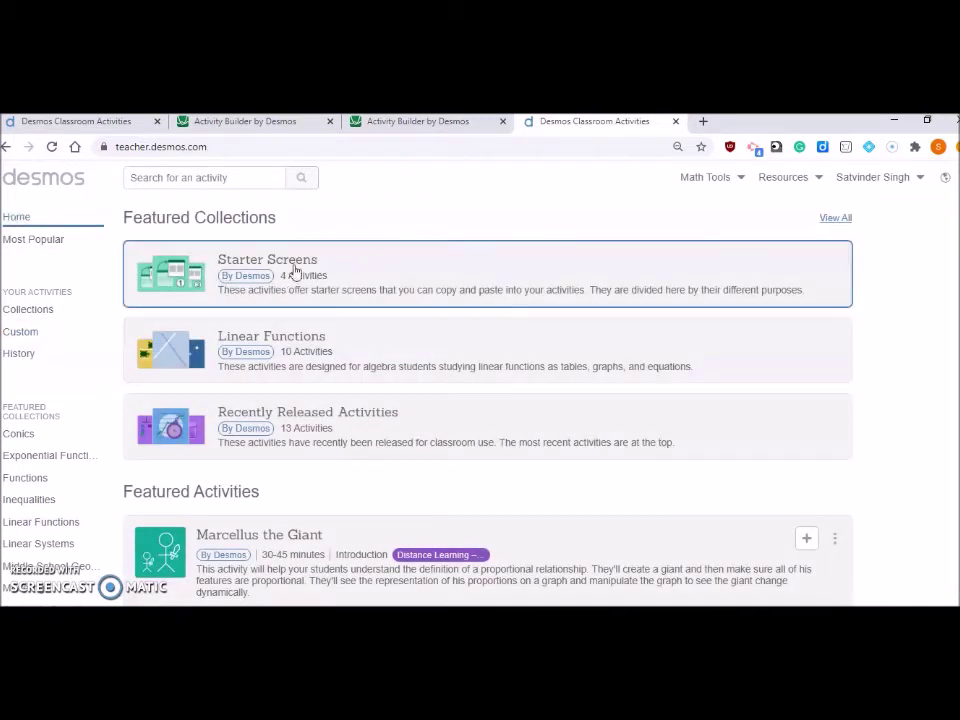
{"action": "left_click", "coordinate": [328, 285]}
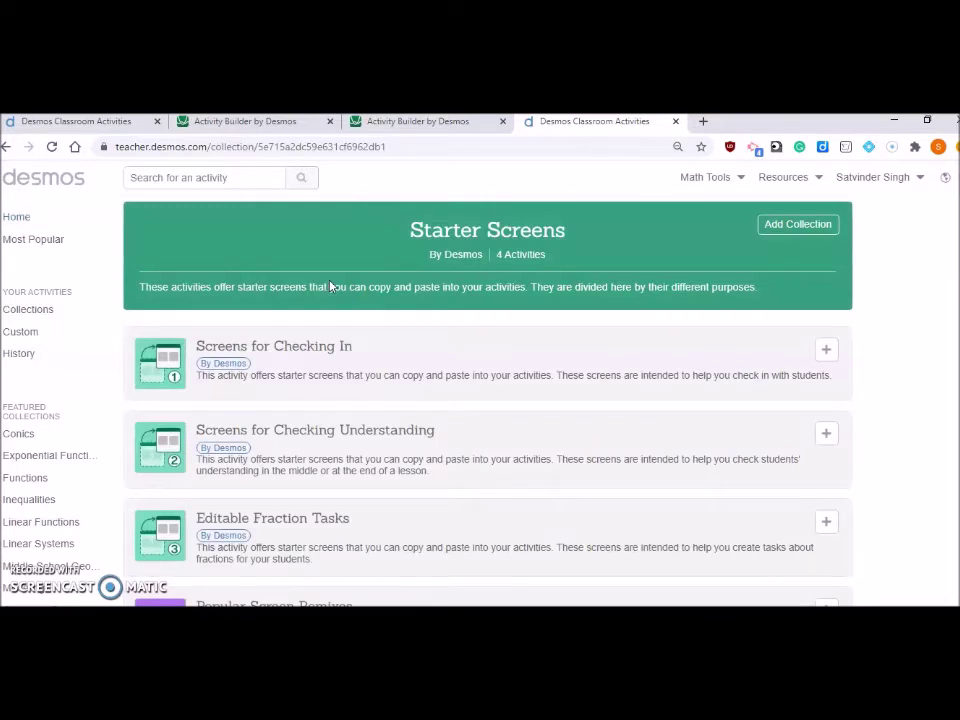
{"action": "left_click", "coordinate": [334, 388]}
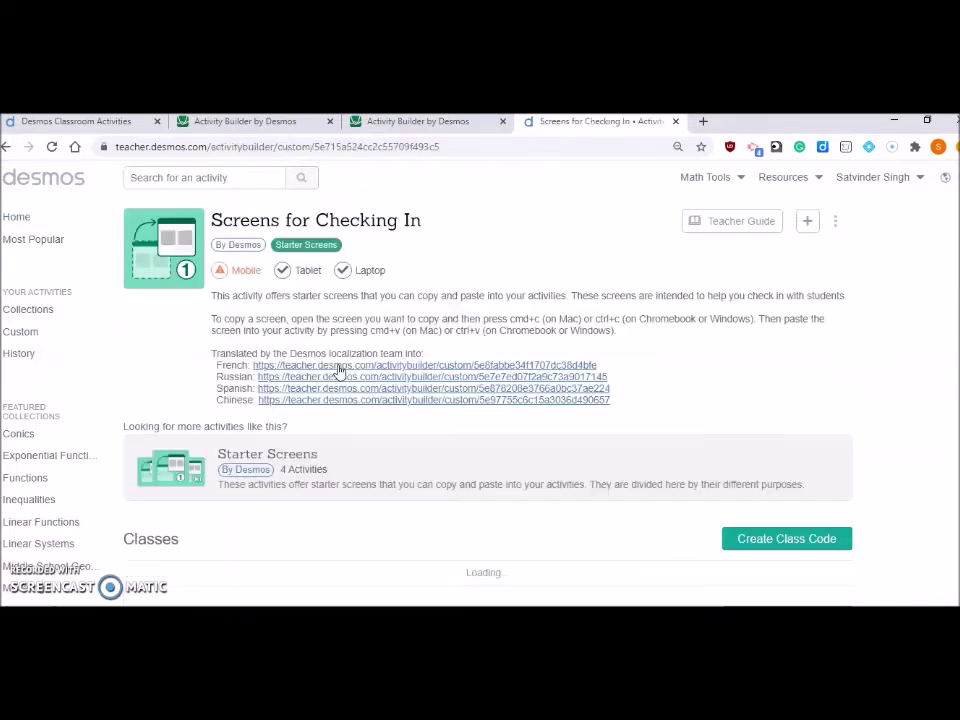
{"action": "scroll", "coordinate": [372, 506], "scroll_direction": "down", "scroll_amount": 3}
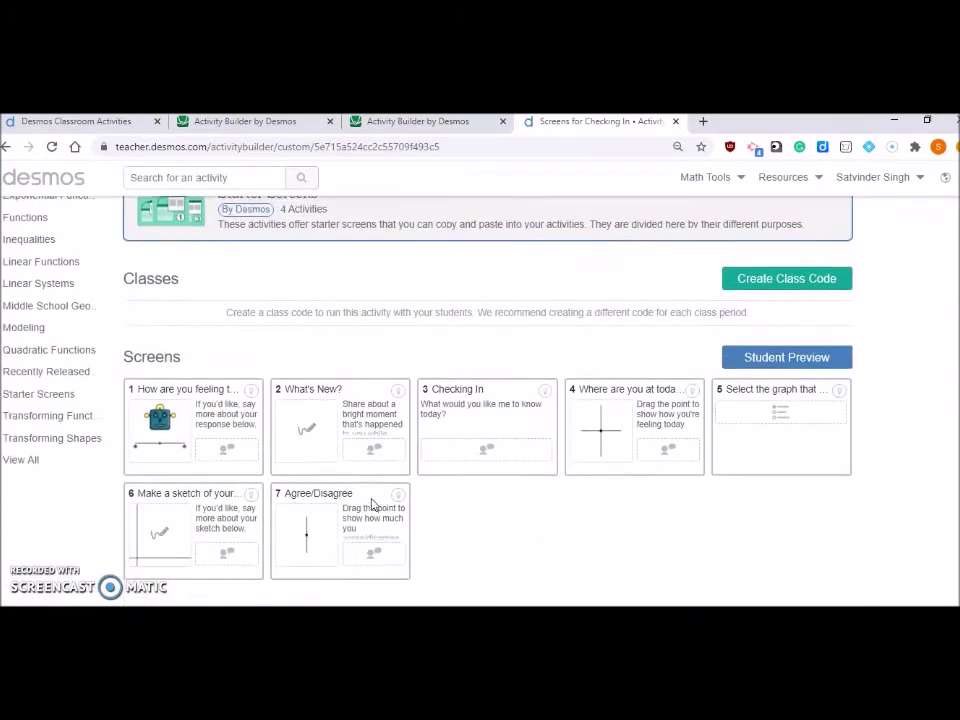
Preview the first four screens of Screens for Checking In and return to "How are you feeling today?"
{"action": "left_click", "coordinate": [218, 395]}
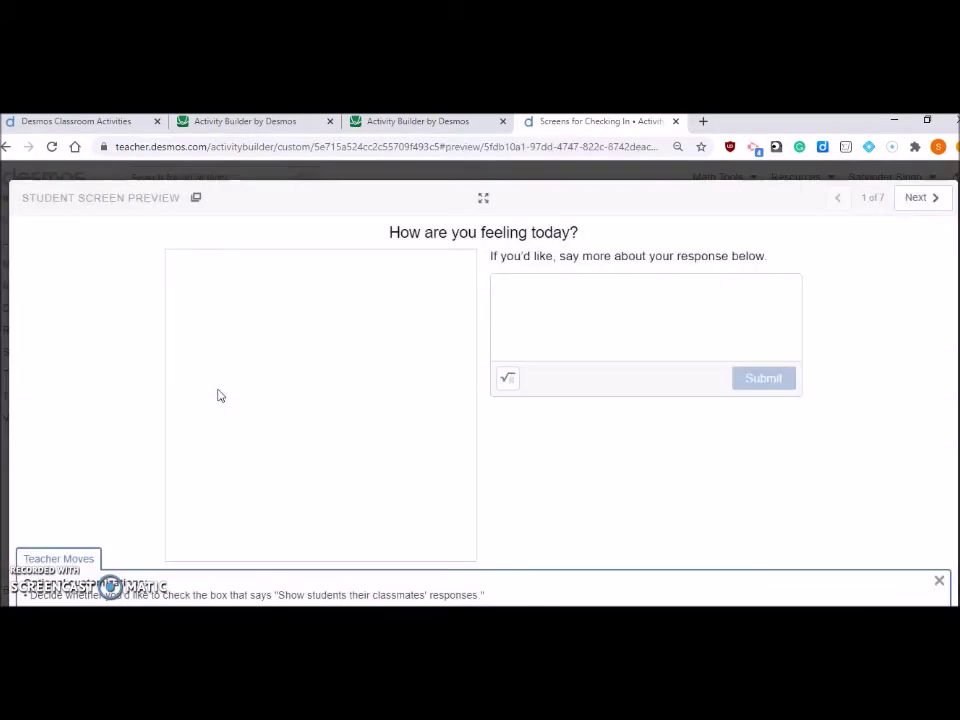
{"action": "left_click", "coordinate": [919, 201]}
{"action": "left_click", "coordinate": [919, 199]}
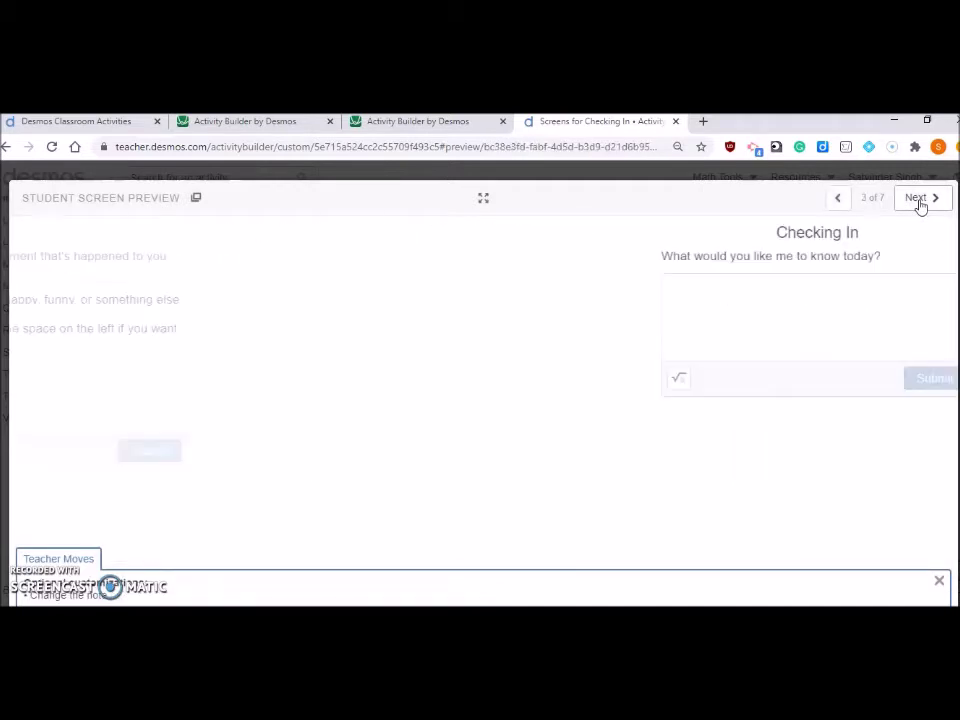
{"action": "left_click", "coordinate": [919, 199]}
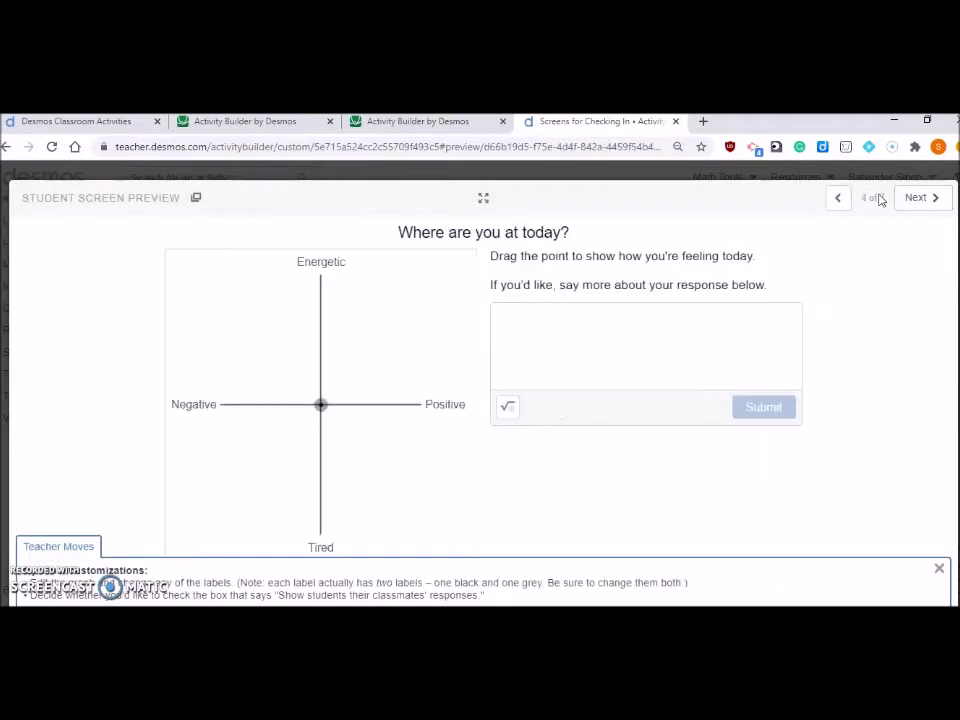
{"action": "left_click", "coordinate": [836, 201]}
{"action": "left_click", "coordinate": [836, 201]}
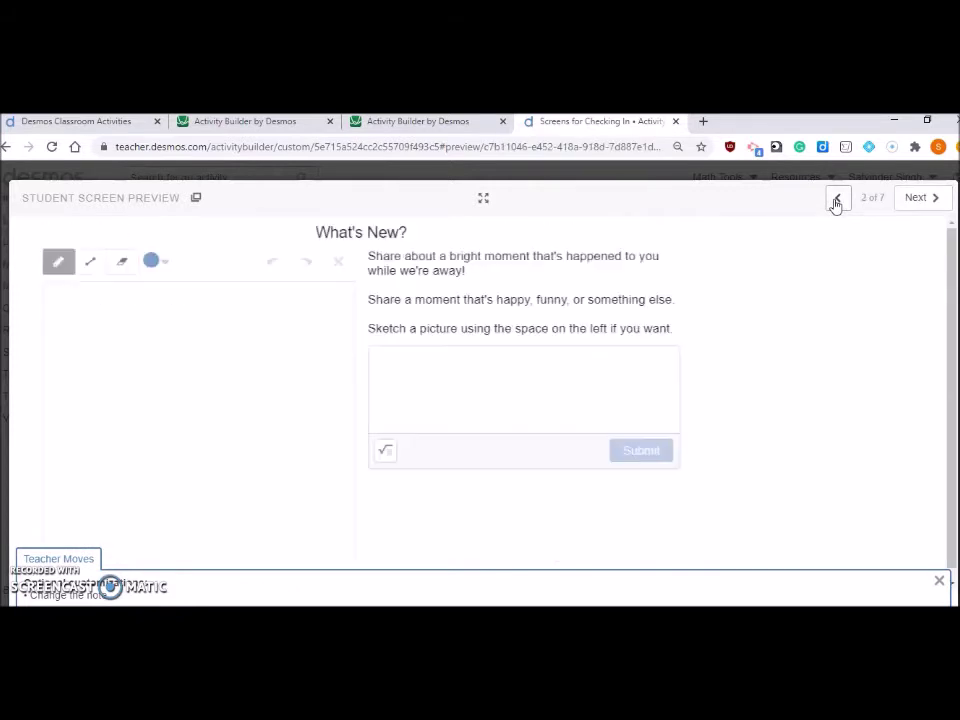
{"action": "left_click", "coordinate": [836, 201]}
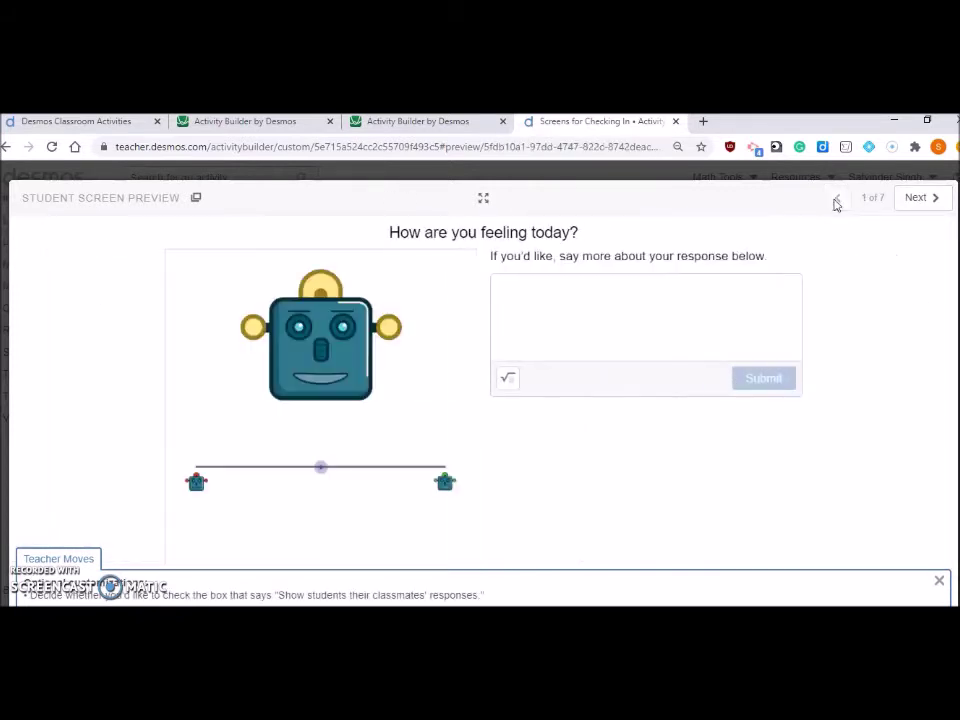
Copy the "How are you feeling today?" starter screen and paste it into Activity2(Teachers) as screen 2
{"action": "left_click", "coordinate": [197, 200]}
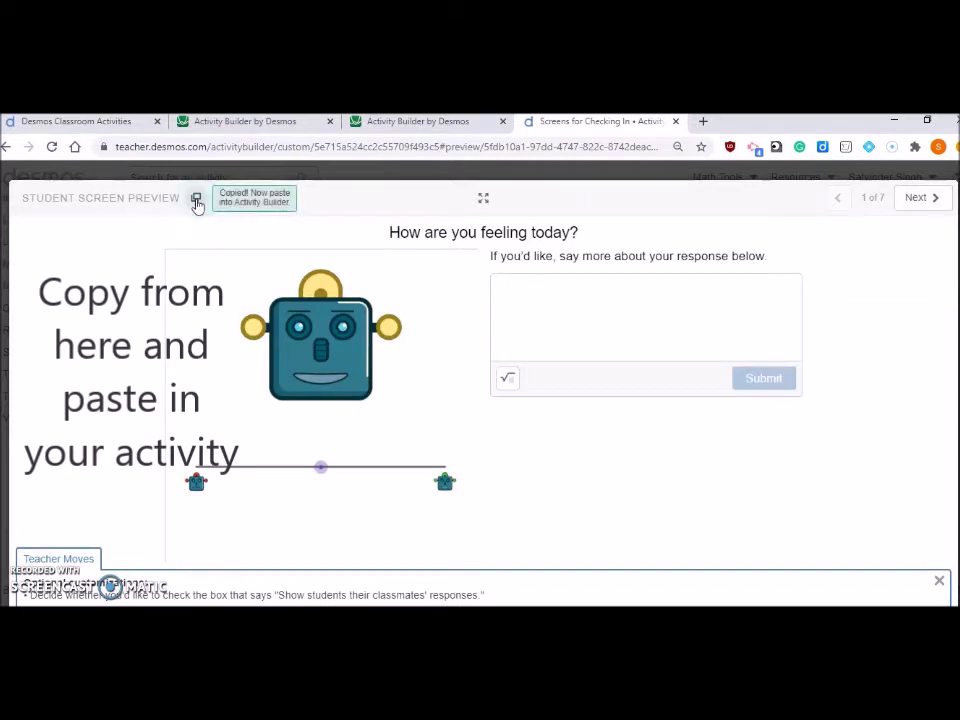
{"action": "left_click", "coordinate": [402, 122]}
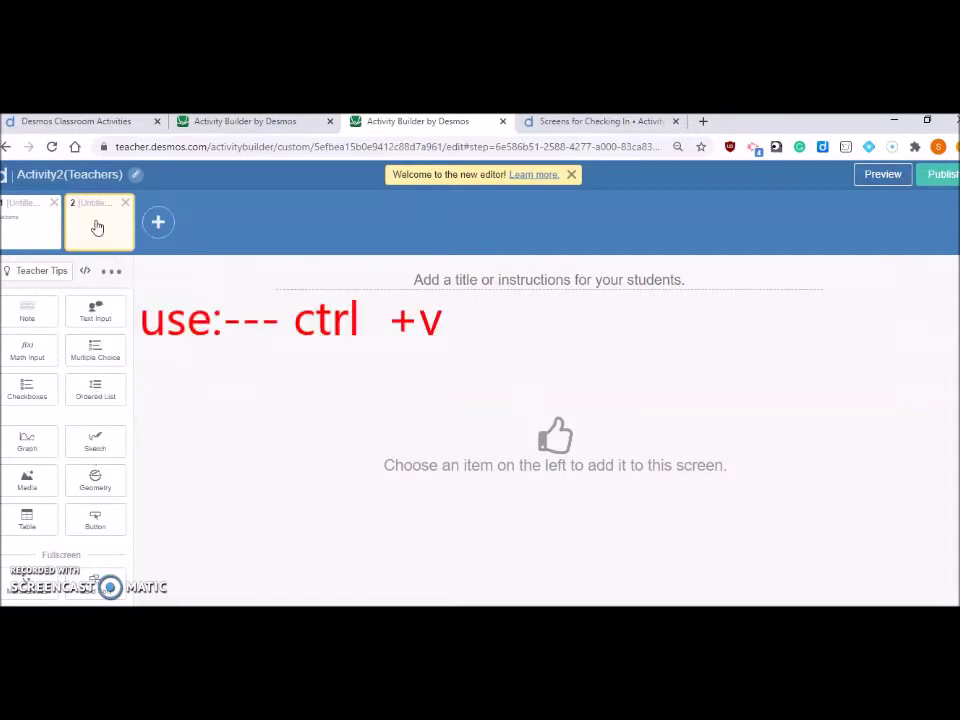
{"action": "key", "text": "ctrl+v"}
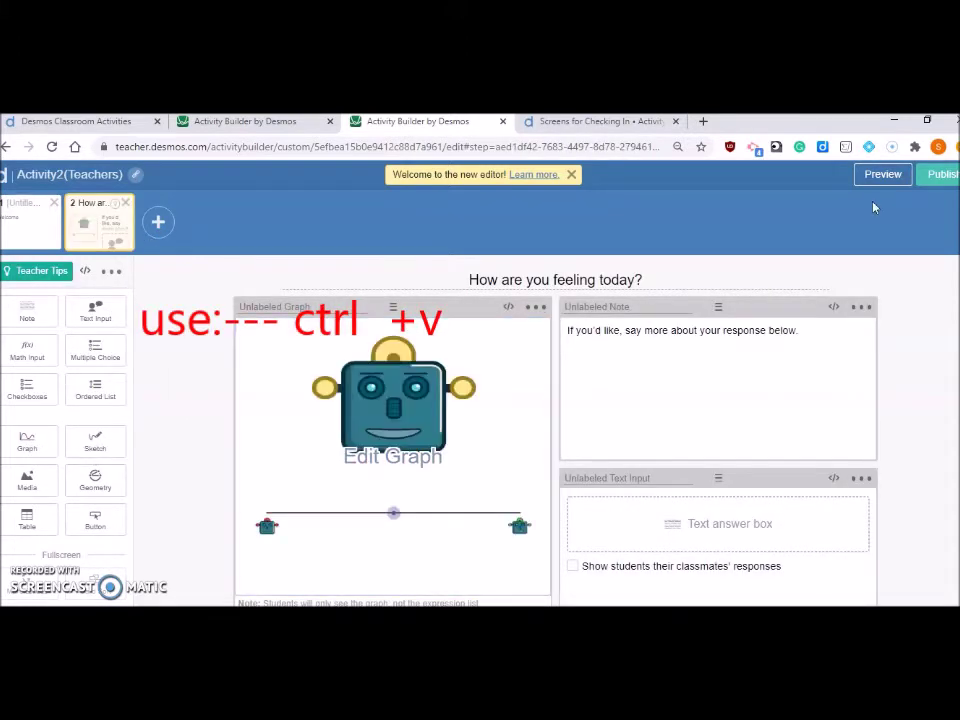
Test screen 2 in the student preview by moving the mood slider towards happy and submitting "I am feeling Good"
{"action": "left_click", "coordinate": [878, 184]}
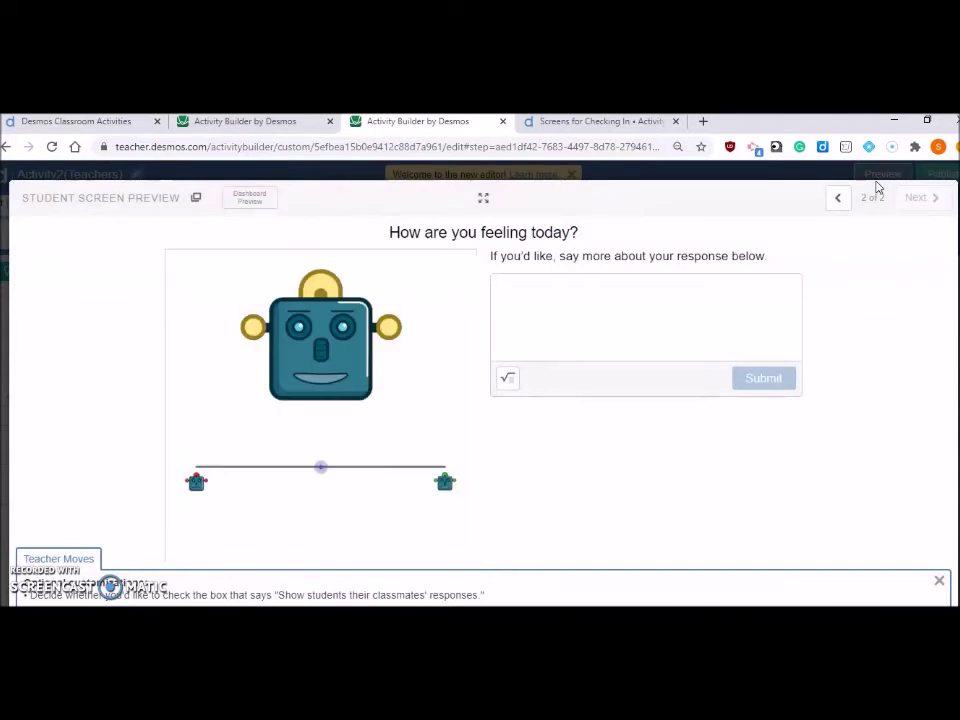
{"action": "left_click_drag", "start_coordinate": [320, 467], "coordinate": [390, 482]}
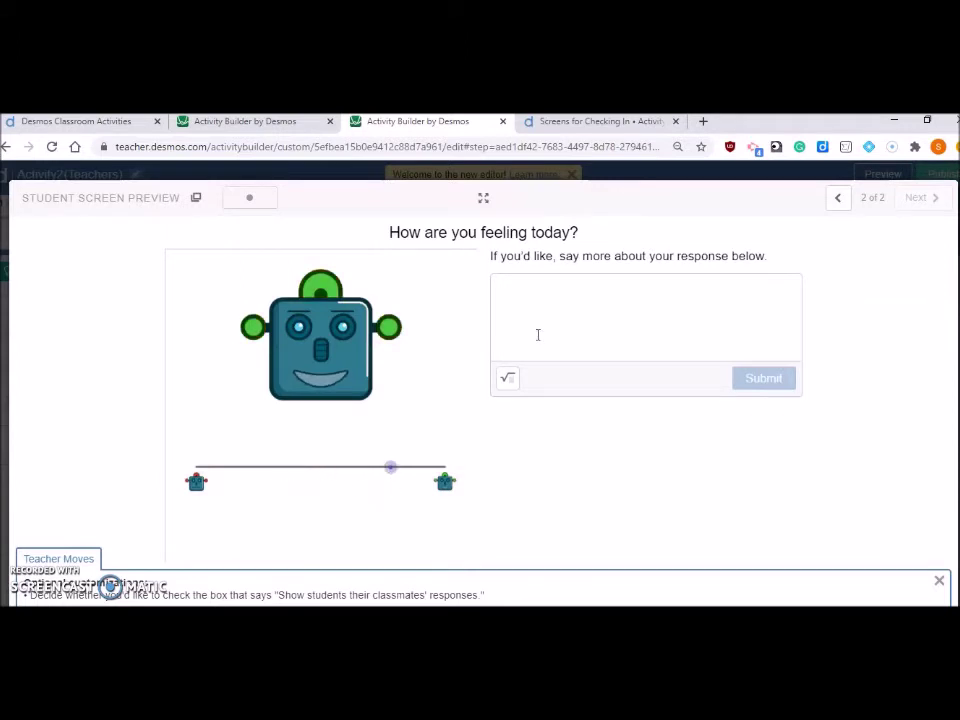
{"action": "left_click", "coordinate": [525, 293]}
{"action": "type", "text": "I am"}
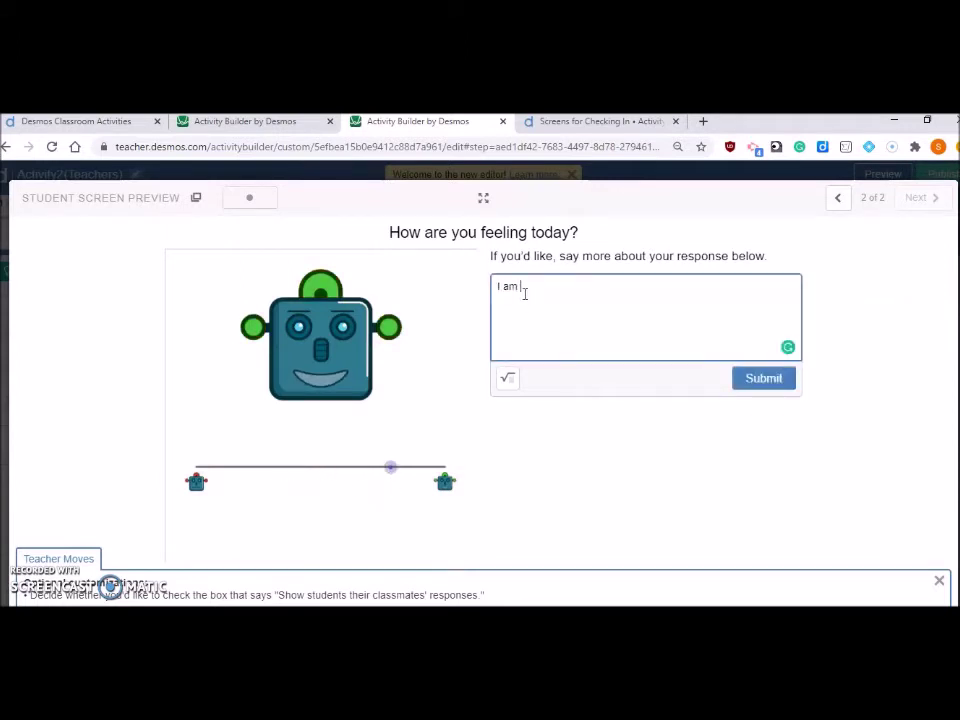
{"action": "type", "text": " feeling Good"}
{"action": "left_click", "coordinate": [778, 380]}
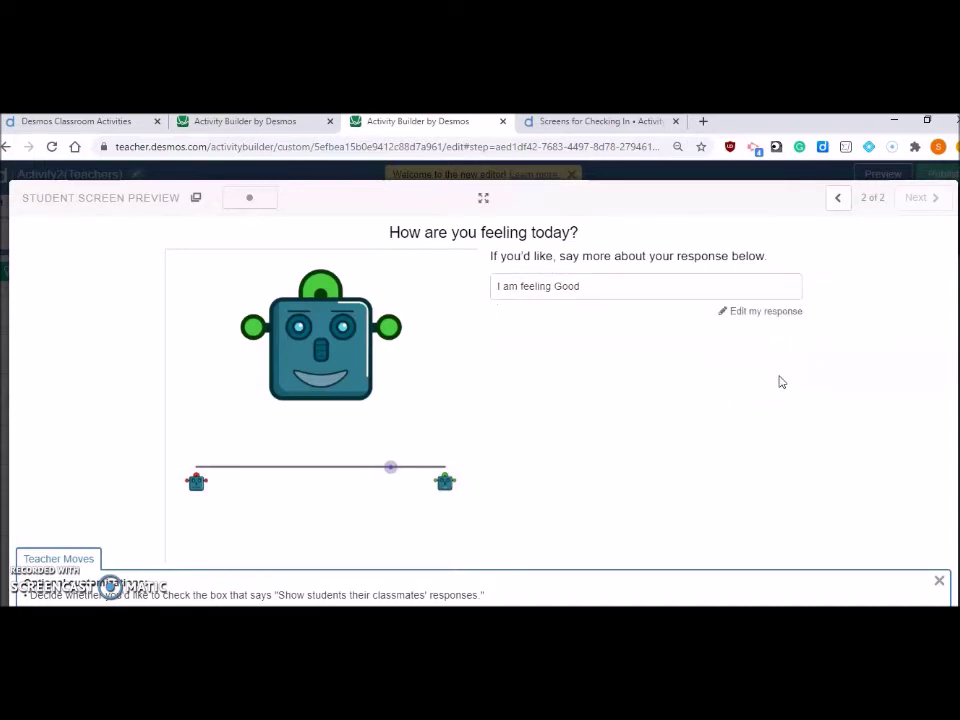
{"action": "left_click", "coordinate": [957, 172]}
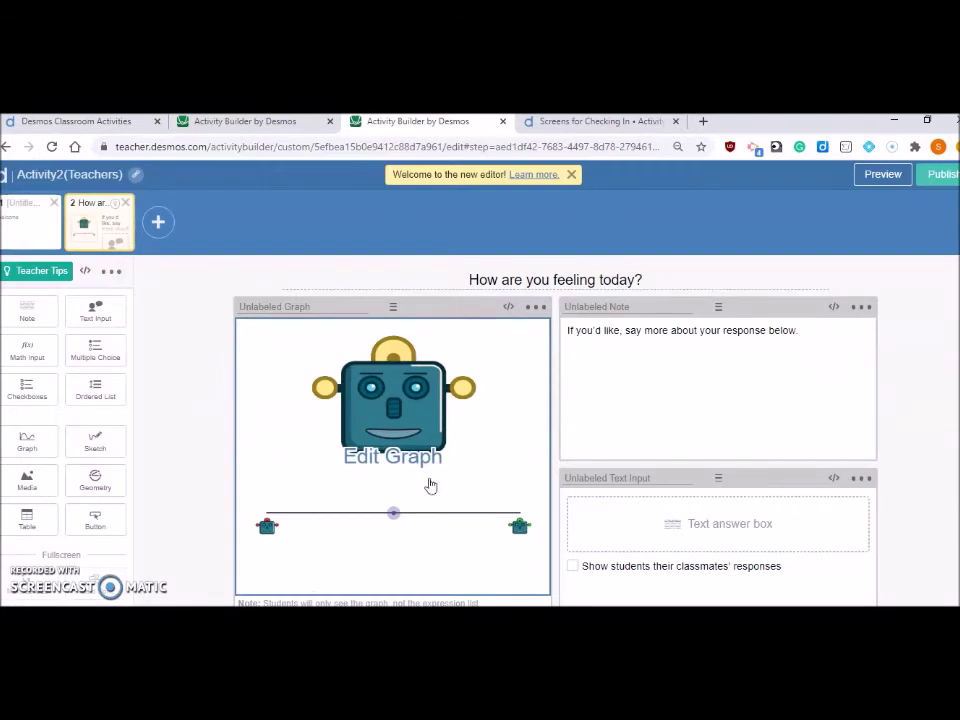
Add a third screen to the activity and place a Note component on it
{"action": "left_click", "coordinate": [160, 223]}
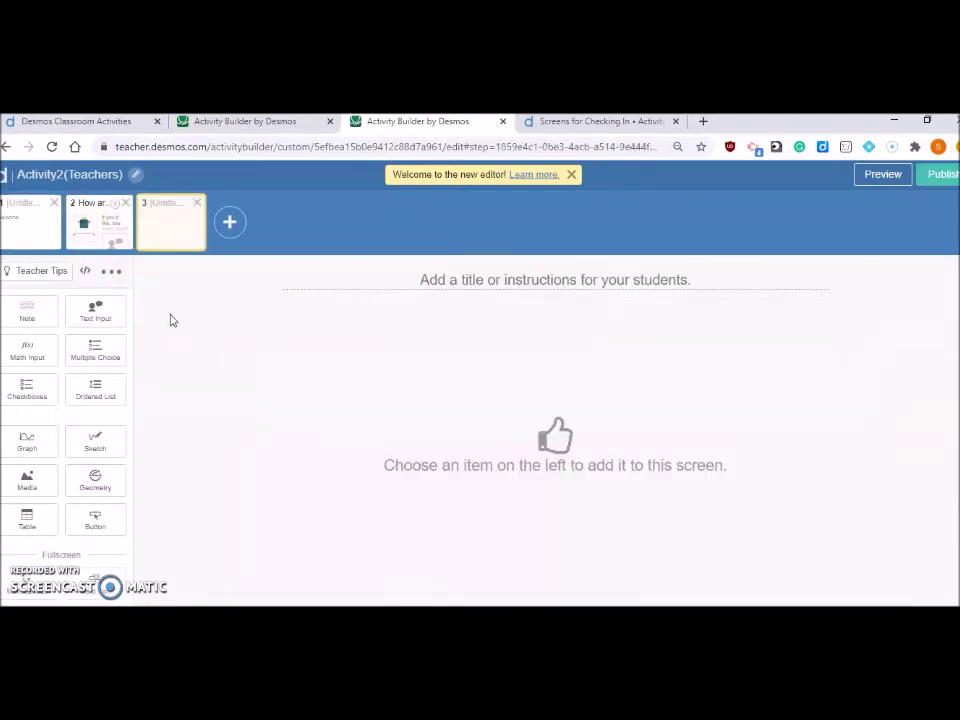
{"action": "left_click", "coordinate": [28, 318]}
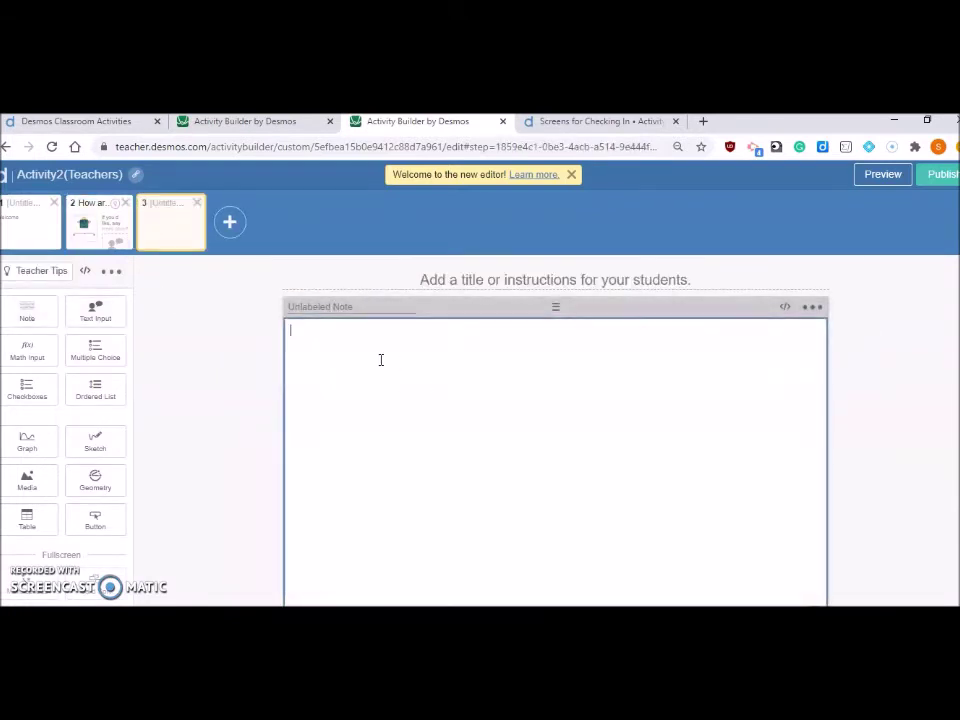
{"action": "type", "text": "We will learn to genrate random numbers"}
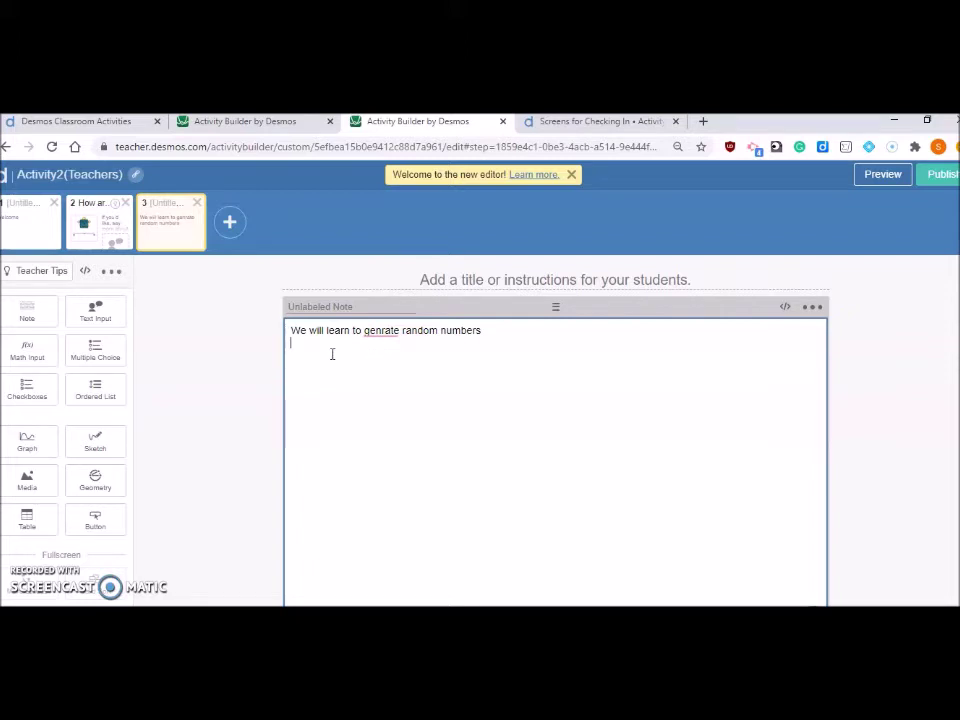
{"action": "left_click_drag", "start_coordinate": [291, 333], "coordinate": [504, 338]}
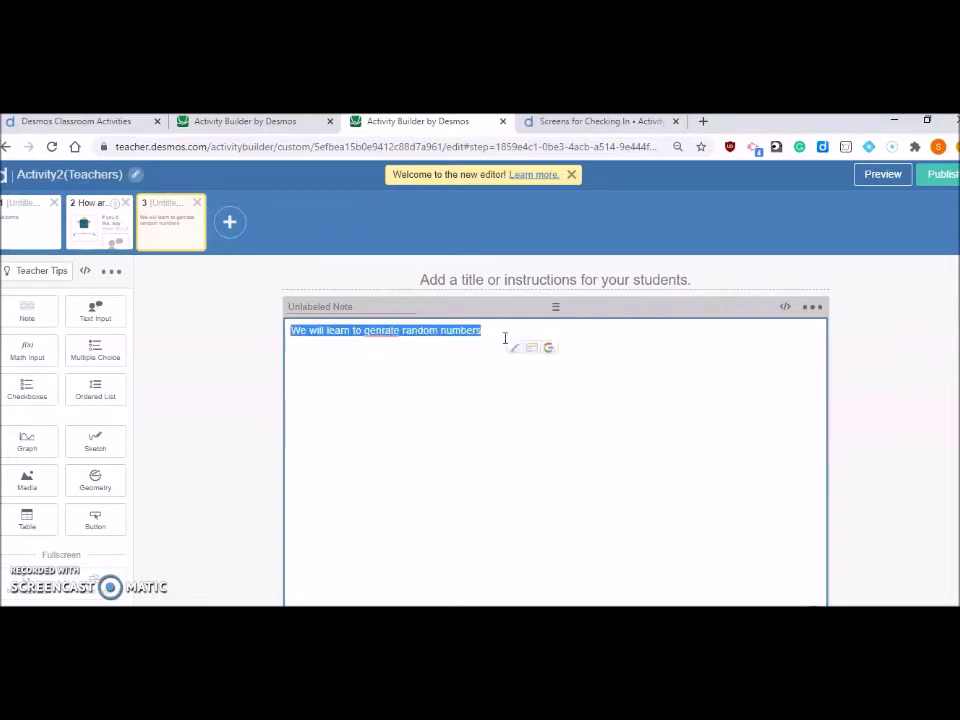
{"action": "key", "text": "BackSpace"}
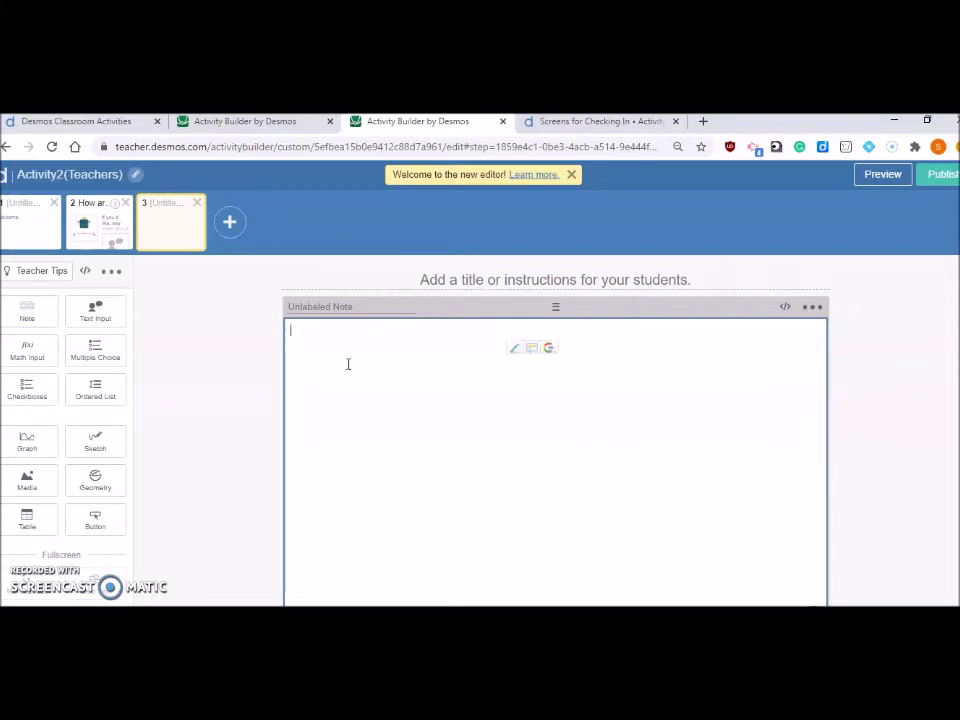
Open the script of screen 3's note and define the variable r= randomGenerator()
{"action": "left_click", "coordinate": [786, 309]}
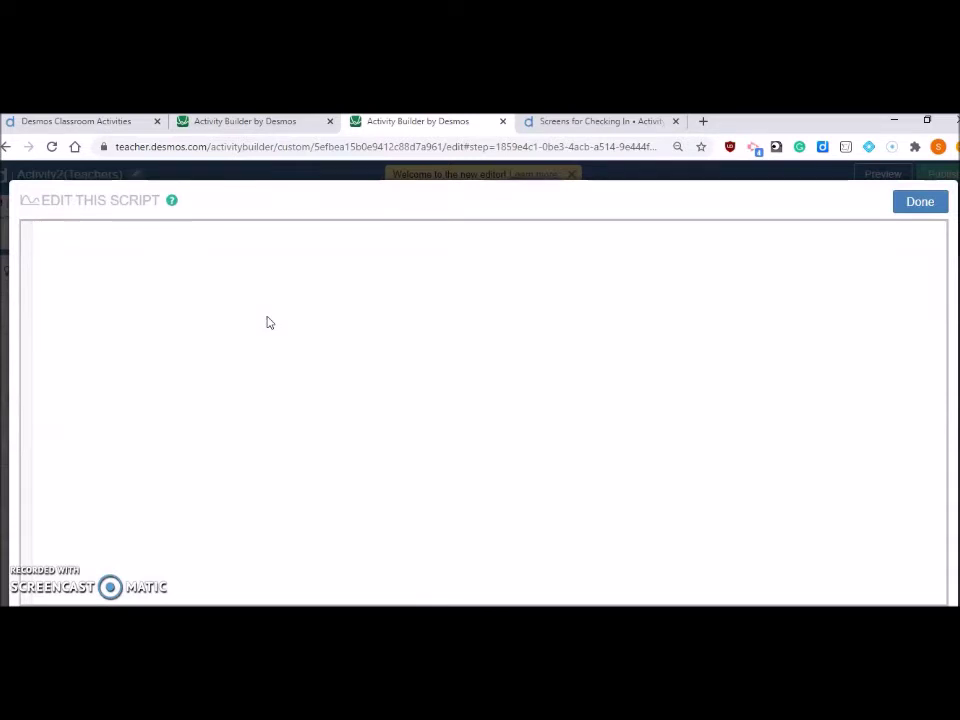
{"action": "type", "text": "r"}
{"action": "key", "text": "Down"}
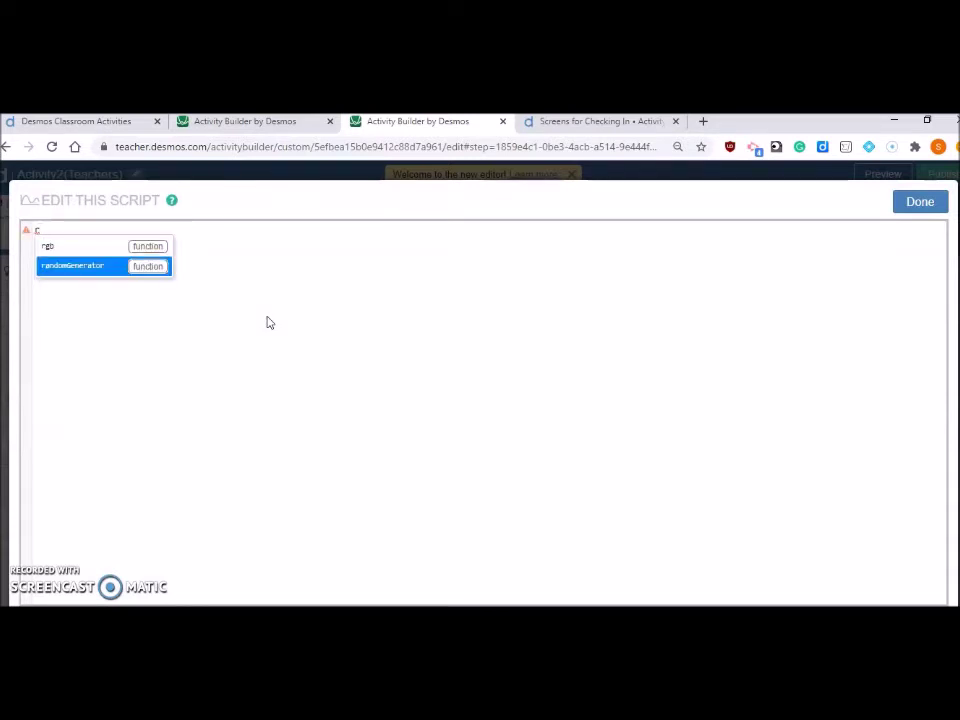
{"action": "key", "text": "Return"}
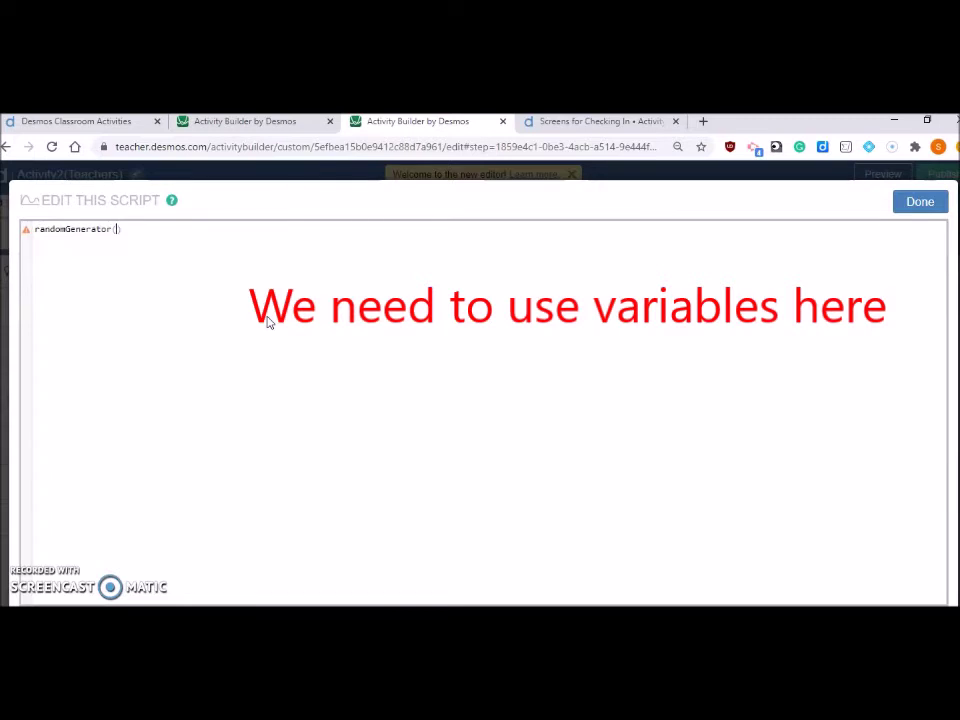
{"action": "key", "text": "Home"}
{"action": "type", "text": "r="}
{"action": "key", "text": "End"}
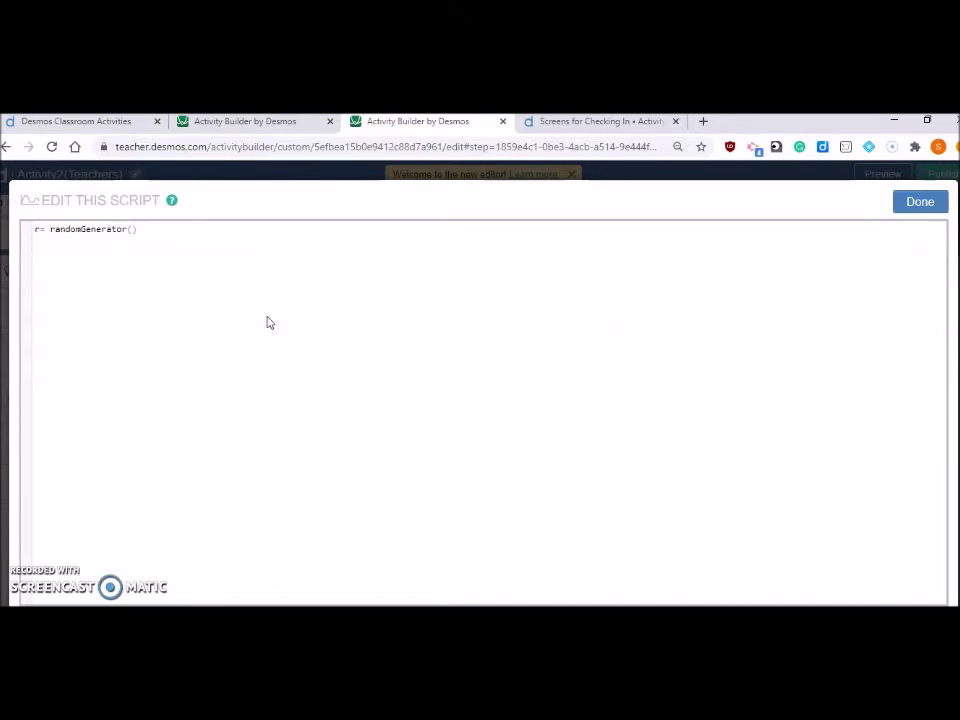
Define the variable a= r.int(1,10) in the note's script, leaving a blank line below the generator
{"action": "type", "text": "a= r."}
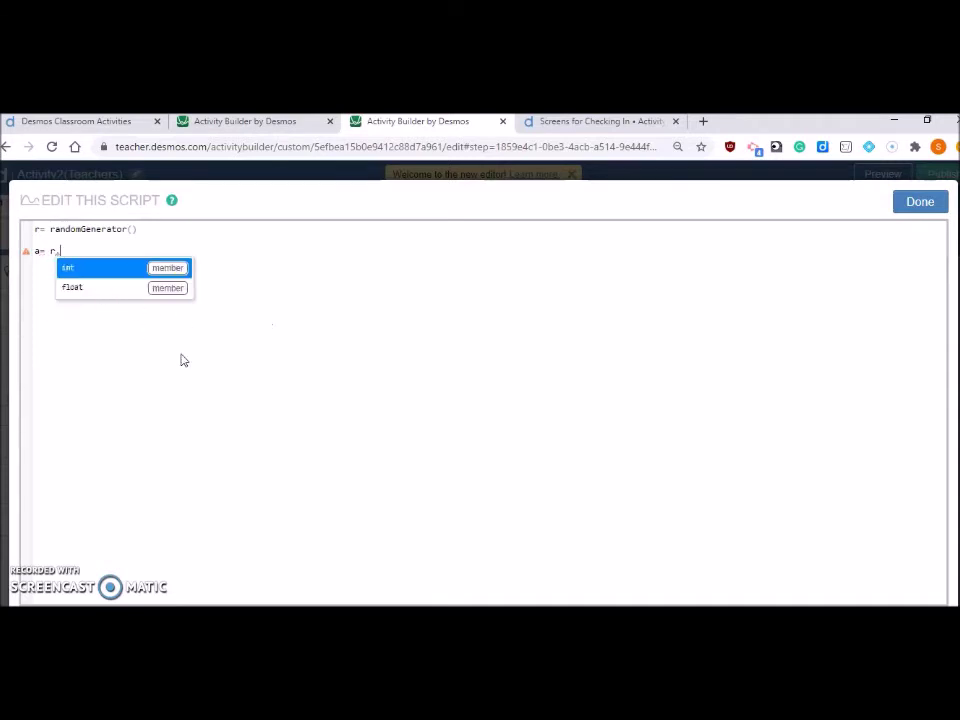
{"action": "key", "text": "ctrl+plus"}
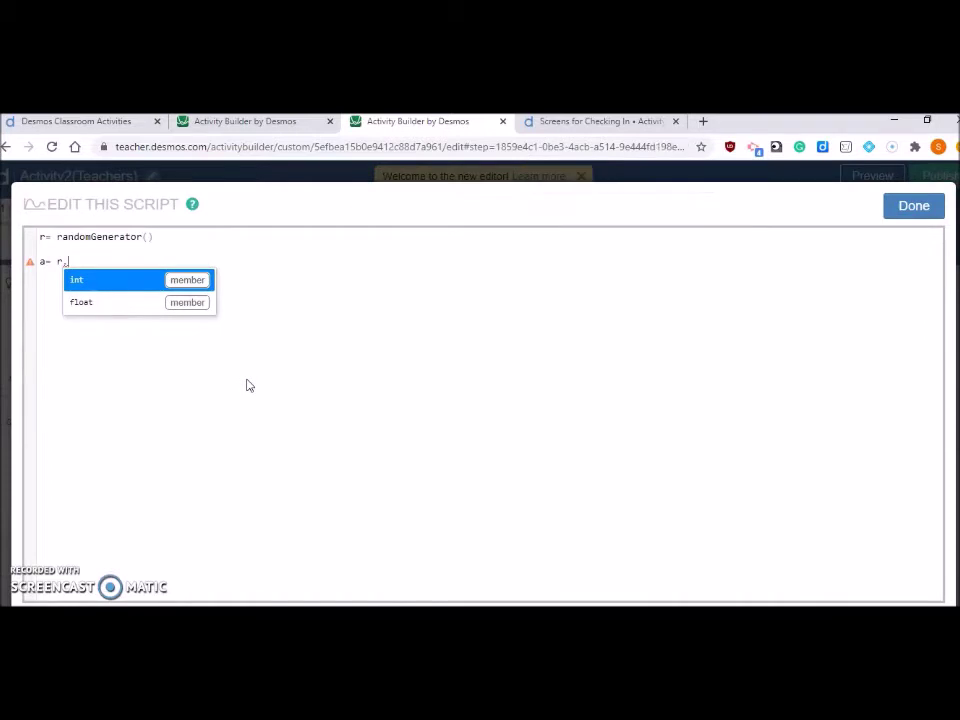
{"action": "key", "text": "ctrl+plus"}
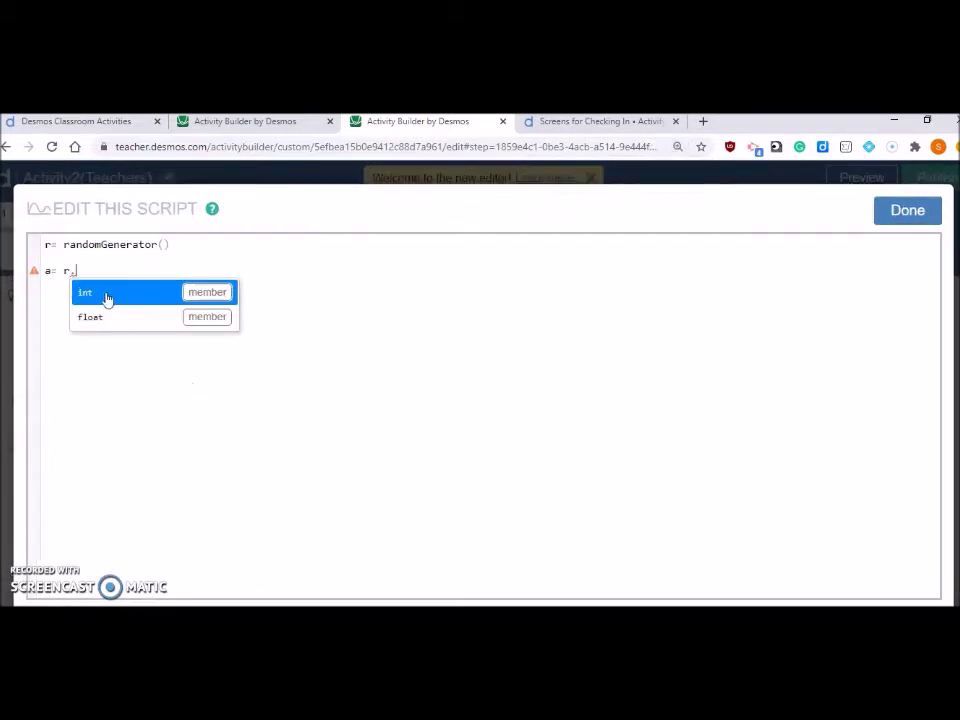
{"action": "type", "text": "in"}
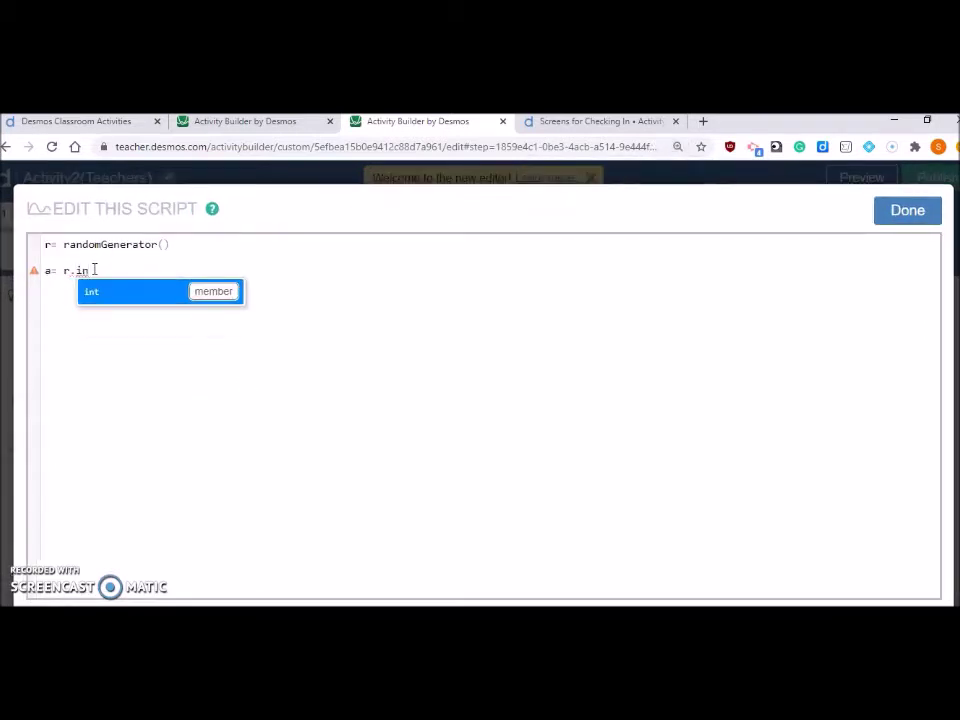
{"action": "type", "text": "t("}
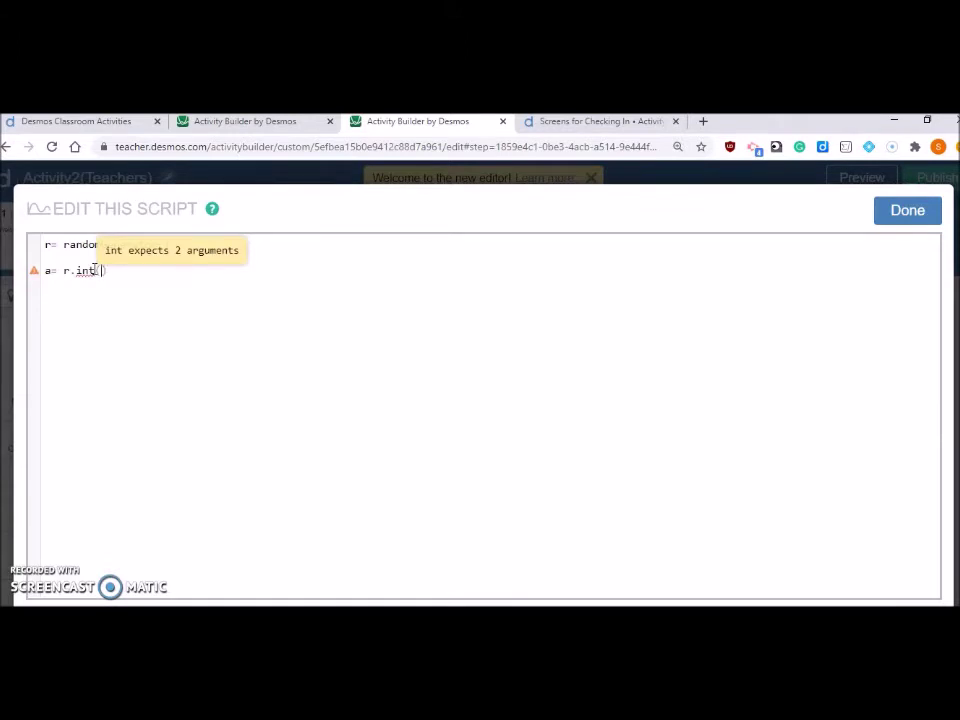
{"action": "type", "text": "1,10)"}
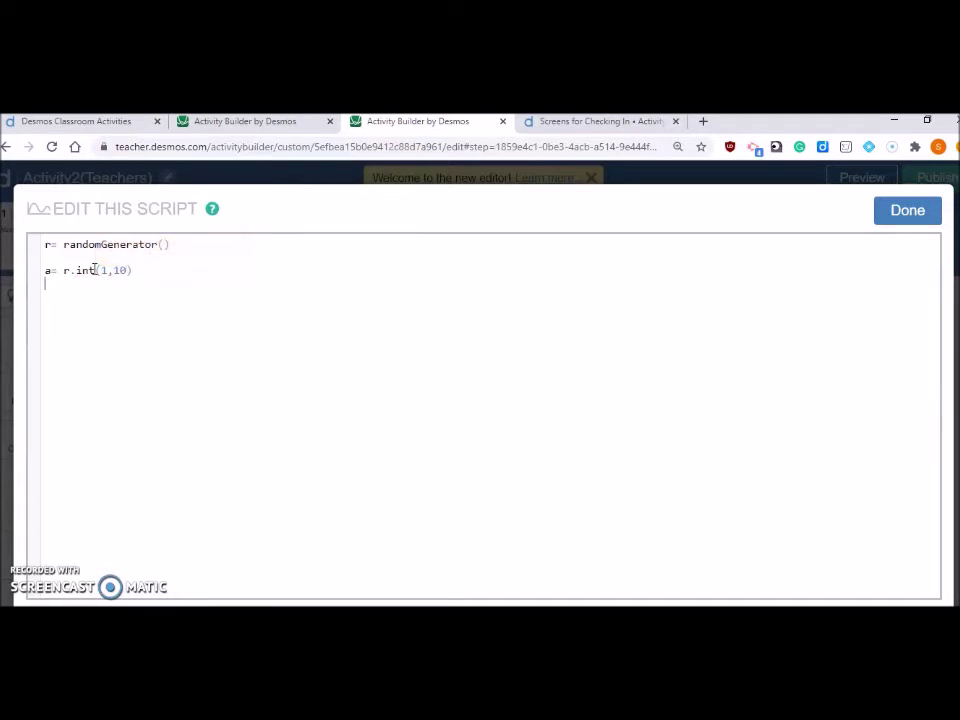
Define two more random integers in the script, b=r.int(5,10) and c= r.int(2,10)
{"action": "type", "text": "b="}
{"action": "type", "text": "r.int"}
{"action": "type", "text": "()"}
{"action": "type", "text": "5,10"}
{"action": "key", "text": "Return"}
{"action": "type", "text": "c= r"}
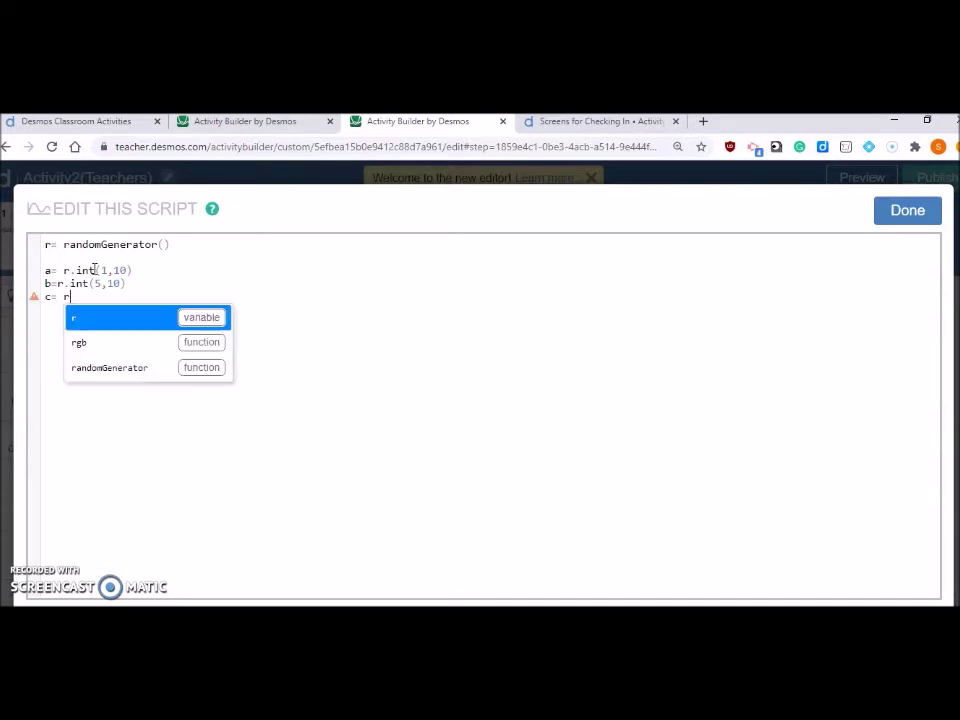
{"action": "type", "text": ".int()"}
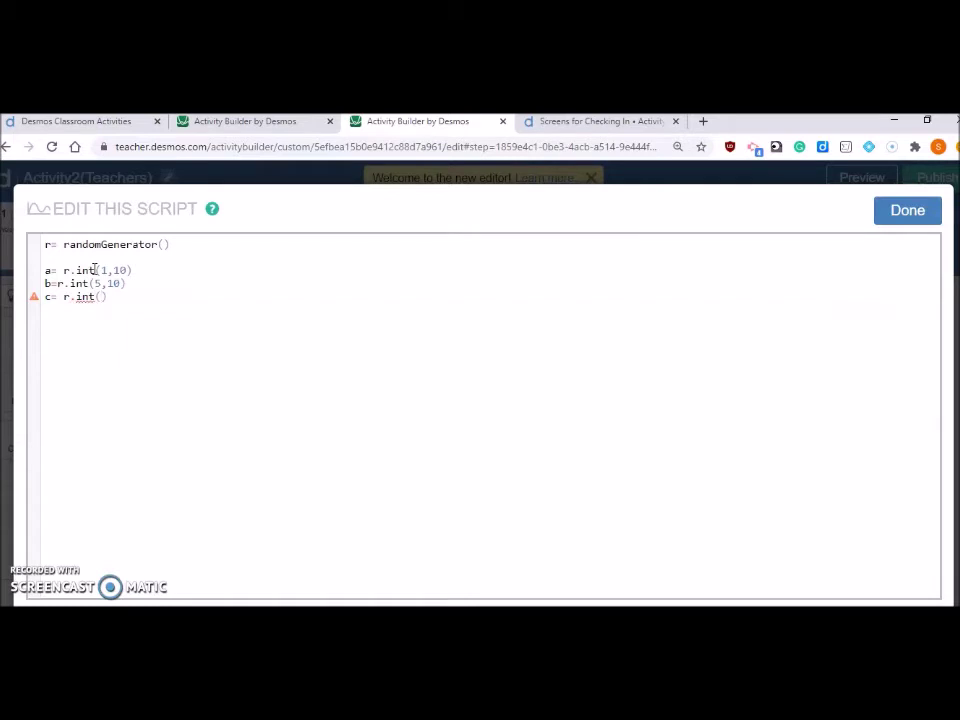
{"action": "type", "text": "2,10"}
{"action": "key", "text": "Return"}
Define the quadratic equation string eq= "${a}x^{2}+${b}x+${c}=0" below the random variables
{"action": "key", "text": "Return"}
{"action": "type", "text": "eq= \"\""}
{"action": "key", "text": "Left"}
{"action": "type", "text": "$"}
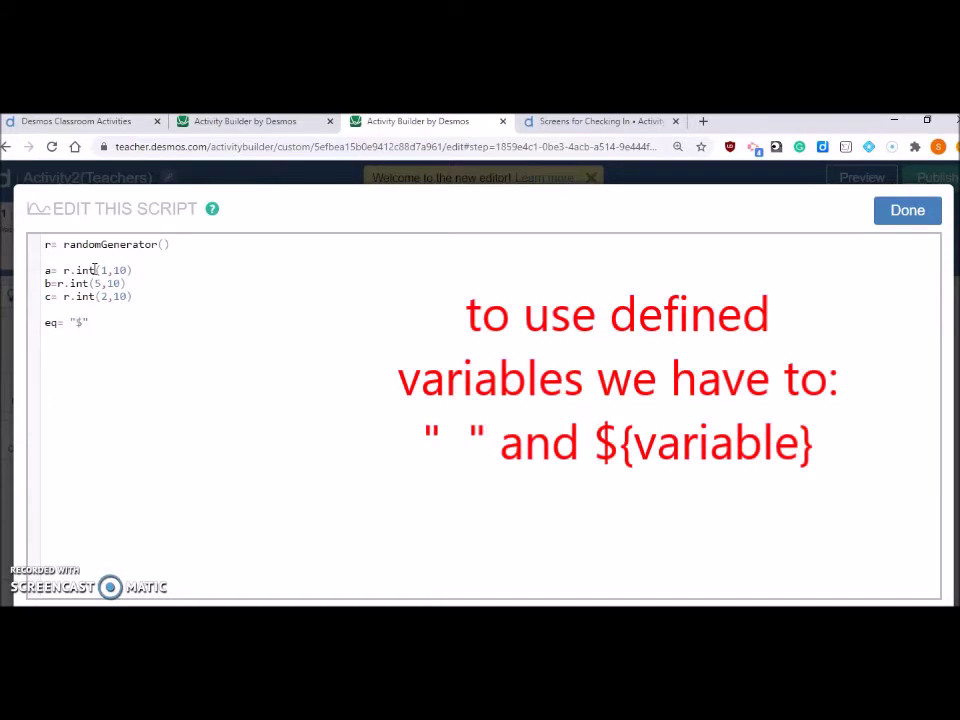
{"action": "type", "text": "{a"}
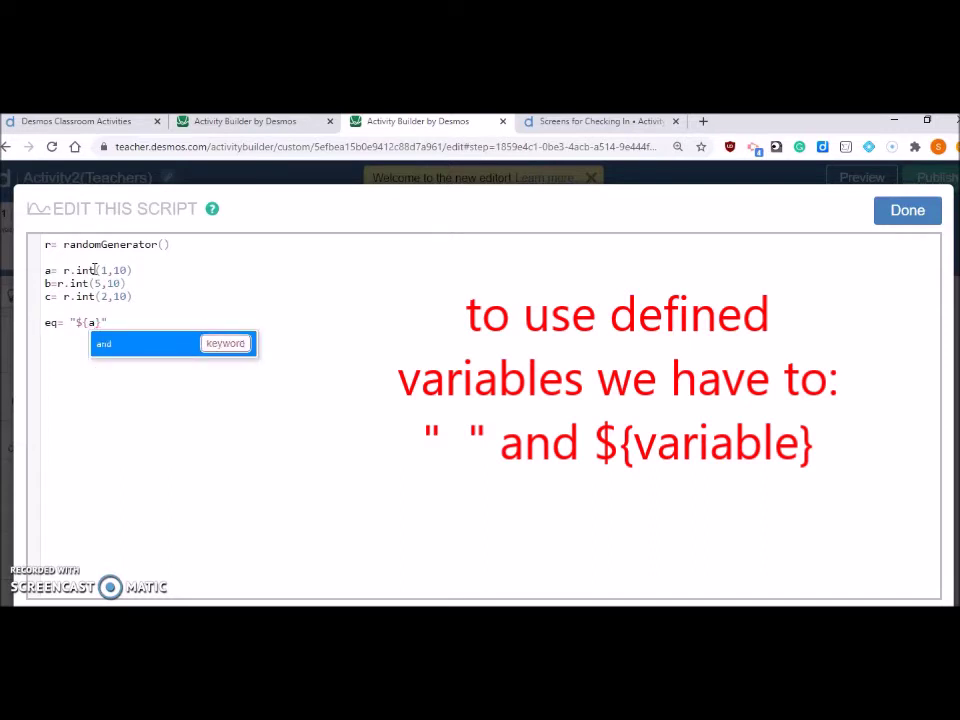
{"action": "key", "text": "Right"}
{"action": "type", "text": "x^2"}
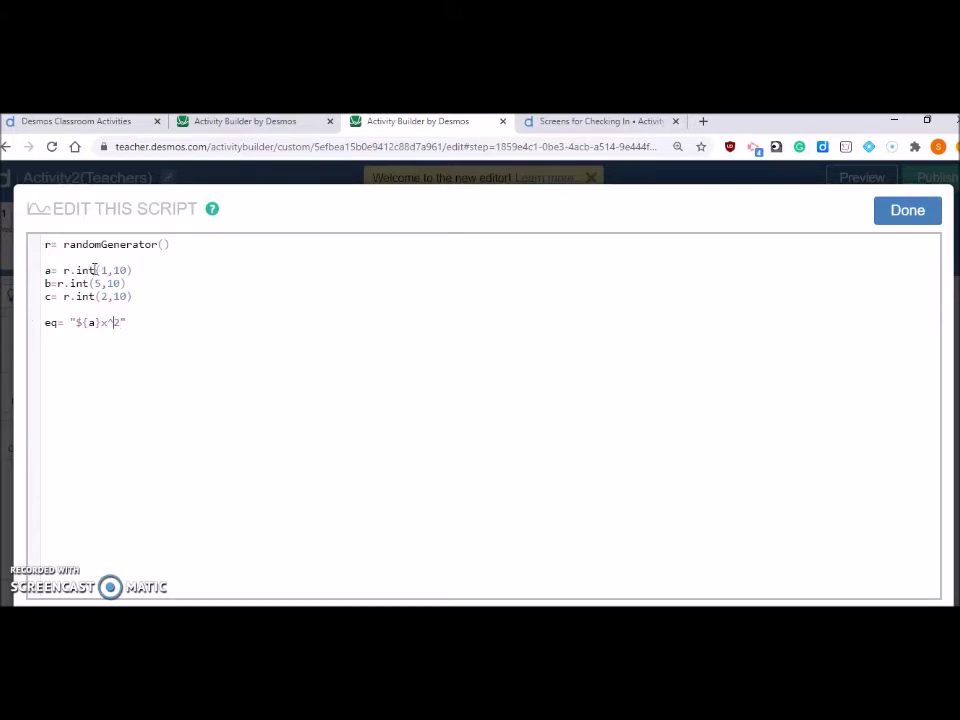
{"action": "key", "text": "Left"}
{"action": "type", "text": "{2}+${b}"}
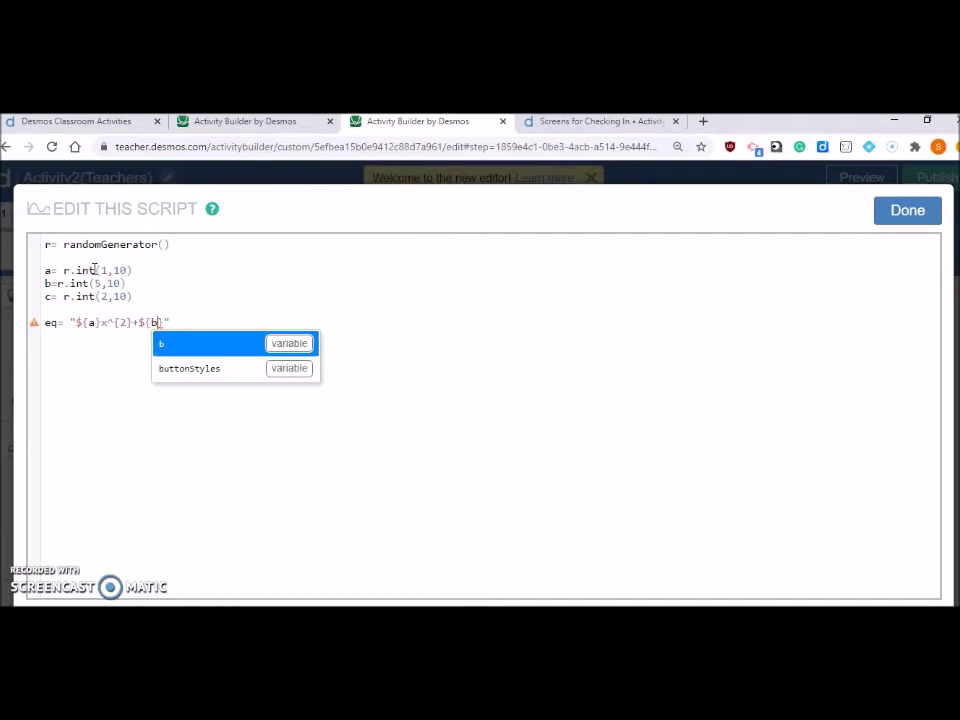
{"action": "type", "text": "x+"}
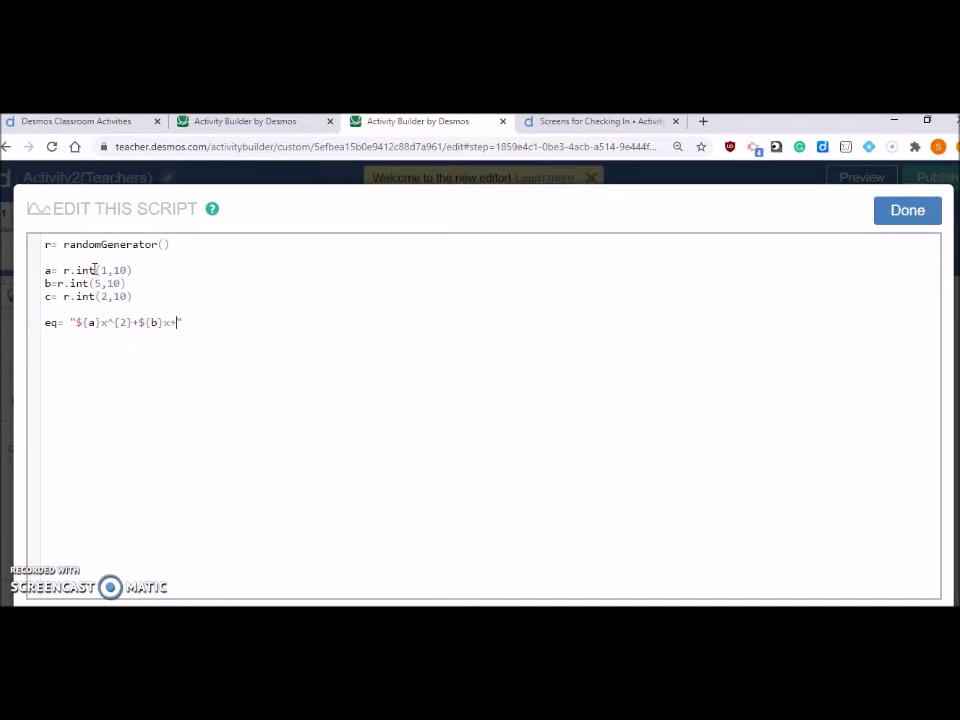
{"action": "type", "text": "${c}=0"}
Add a content: sink whose quoted text outputs the equation in math format as `${eq}`
{"action": "key", "text": "Return"}
{"action": "type", "text": "content:"}
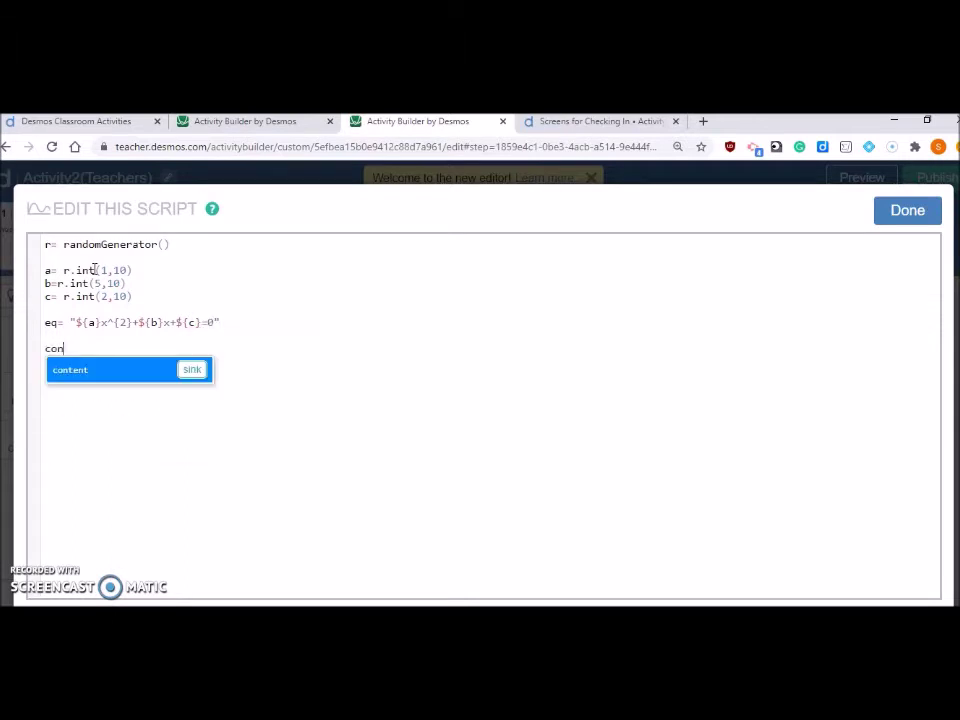
{"action": "key", "text": "Return"}
{"action": "type", "text": "\""}
{"action": "key", "text": "Return"}
{"action": "key", "text": "Return"}
{"action": "key", "text": "Return"}
{"action": "type", "text": "\""}
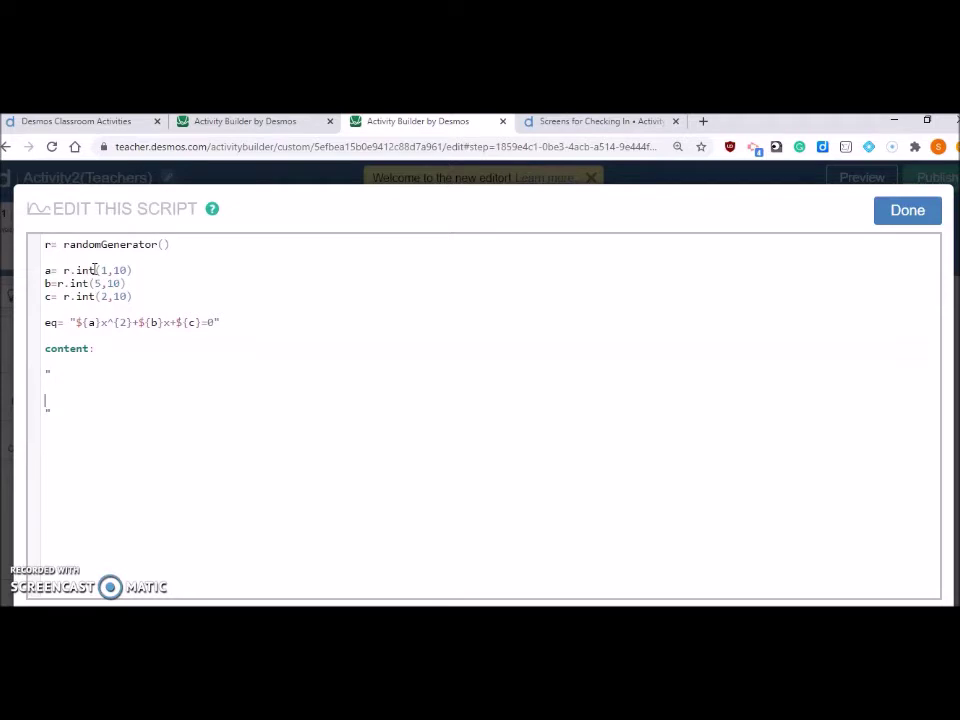
{"action": "type", "text": "``"}
{"action": "type", "text": "$"}
{"action": "type", "text": "{"}
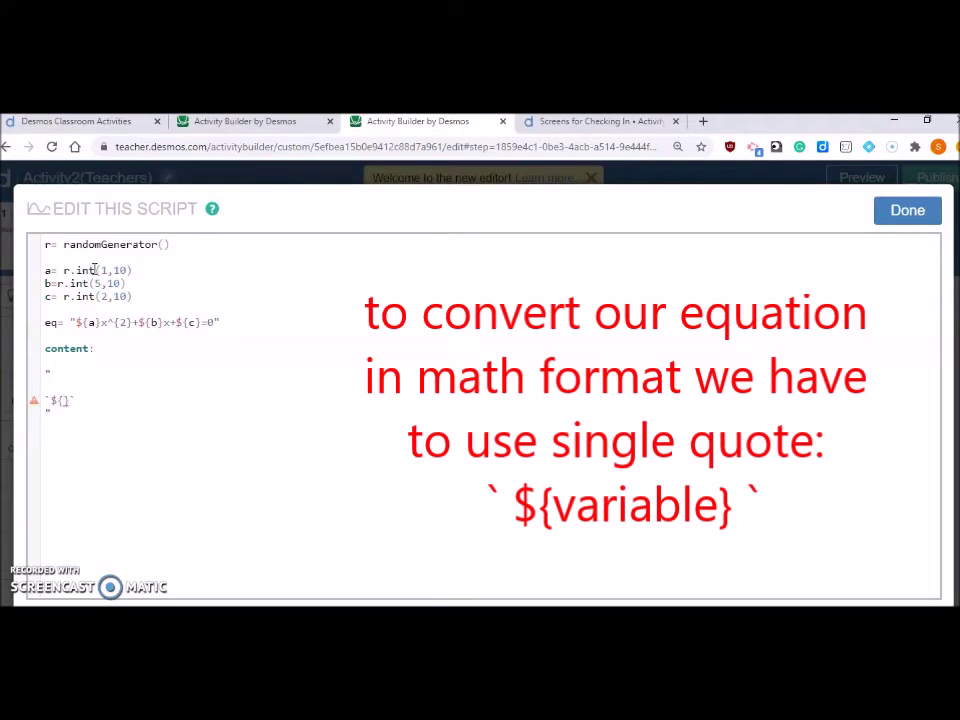
{"action": "type", "text": "eq}"}
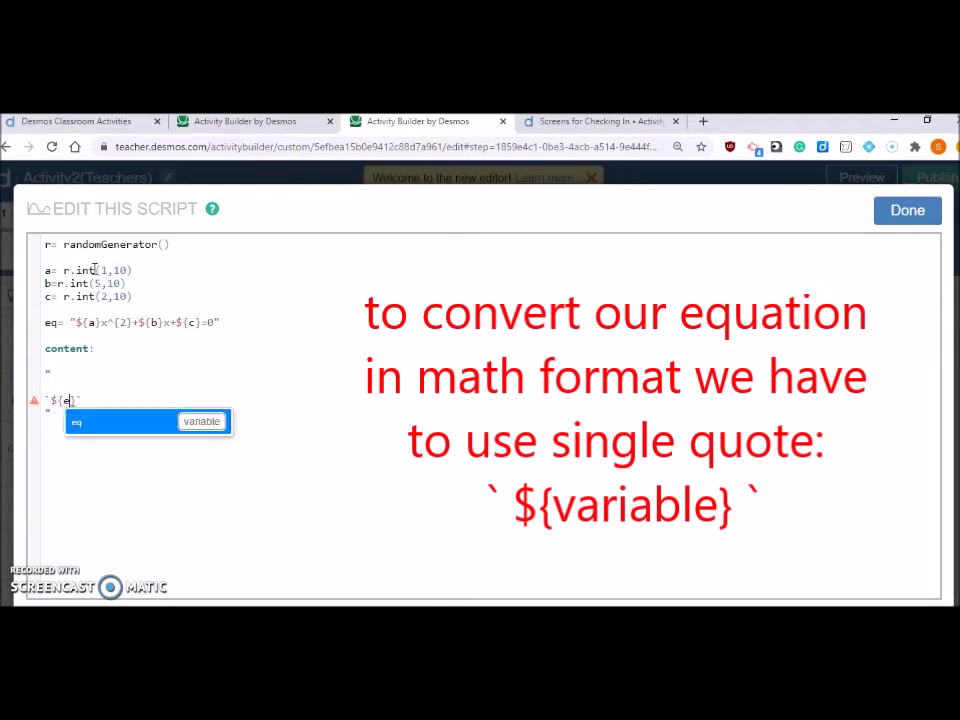
{"action": "type", "text": "`"}
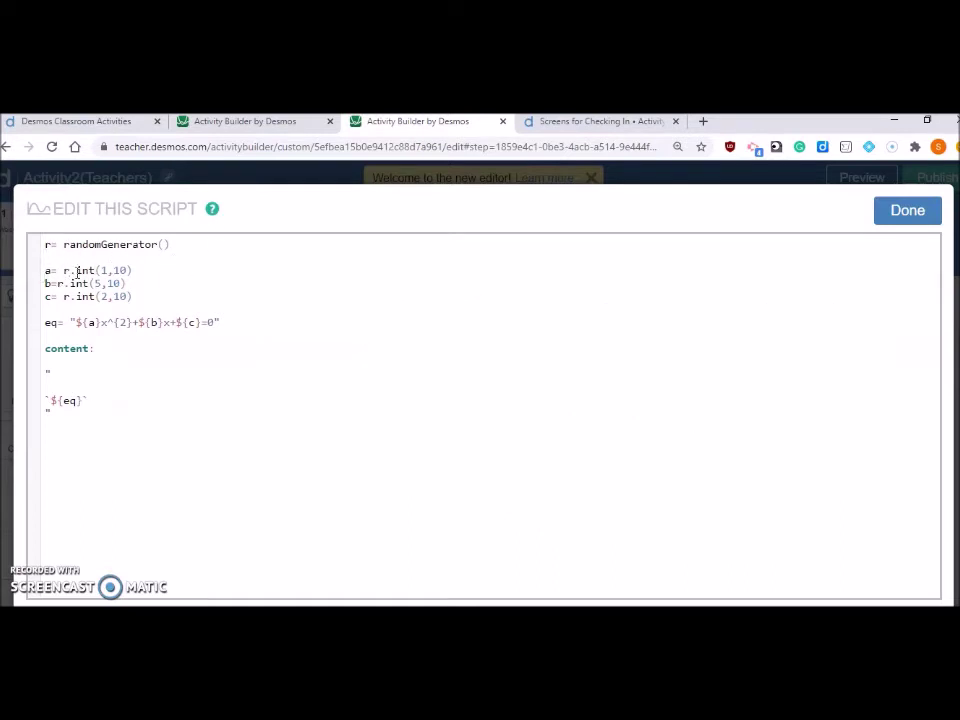
Insert the comment "#eq is the equation use $ { variable}" above the content sink and finish editing the script
{"action": "left_click", "coordinate": [49, 337]}
{"action": "key", "text": "Return"}
{"action": "type", "text": "eq"}
{"action": "key", "text": "Left"}
{"action": "type", "text": "#"}
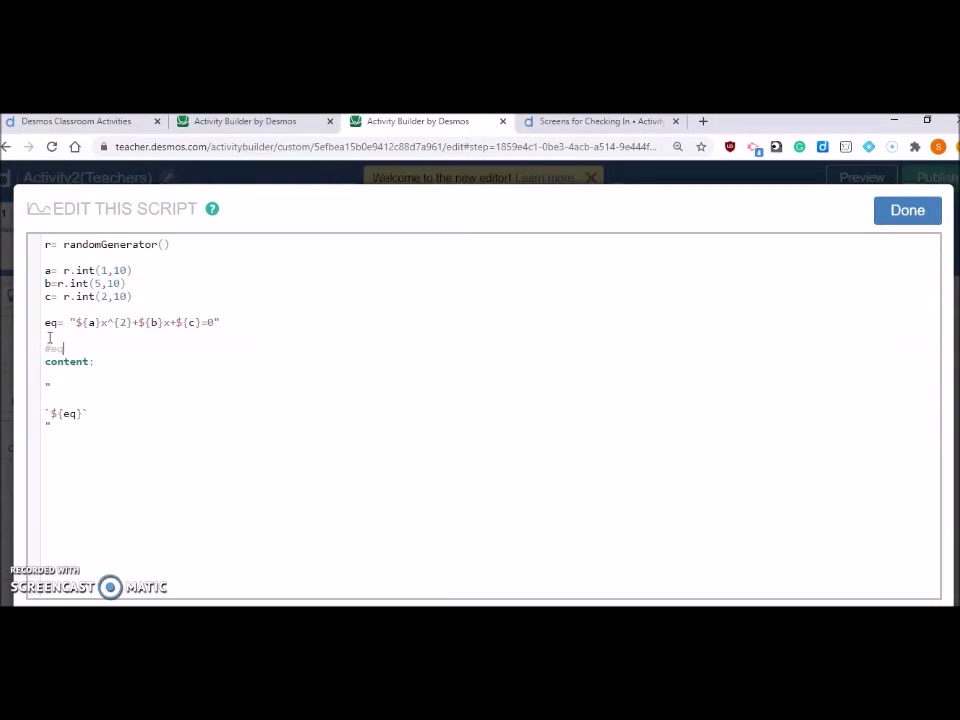
{"action": "key", "text": "End"}
{"action": "type", "text": "is the equation use $ { variable}"}
{"action": "key", "text": "Right"}
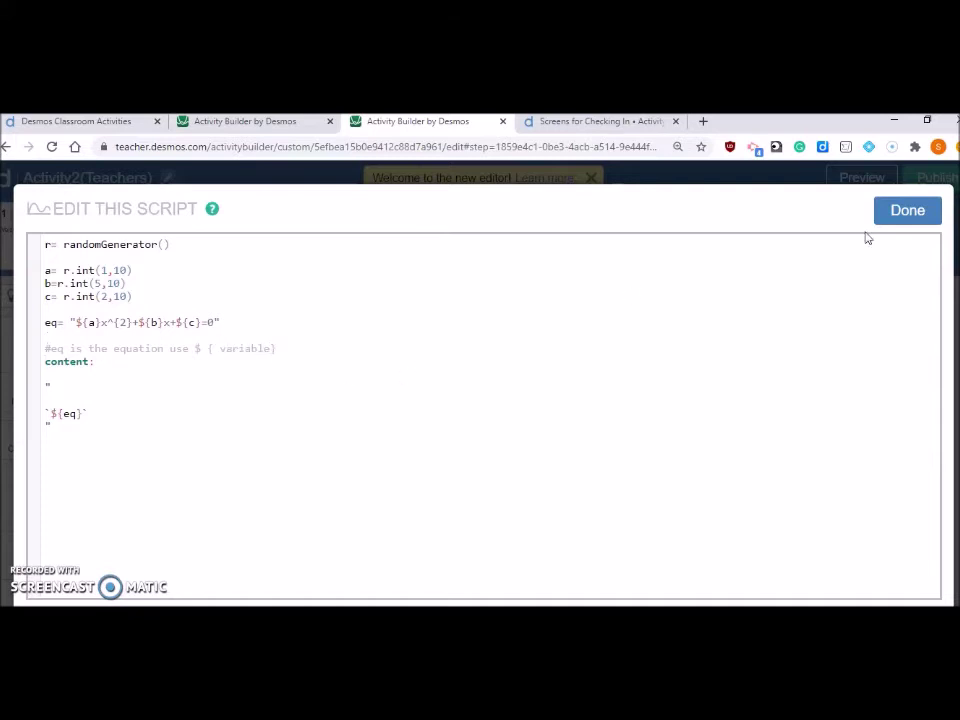
{"action": "left_click", "coordinate": [907, 211]}
Check the randomly generated equation on screen 3 in the student preview, then return to the editor
{"action": "left_click", "coordinate": [858, 185]}
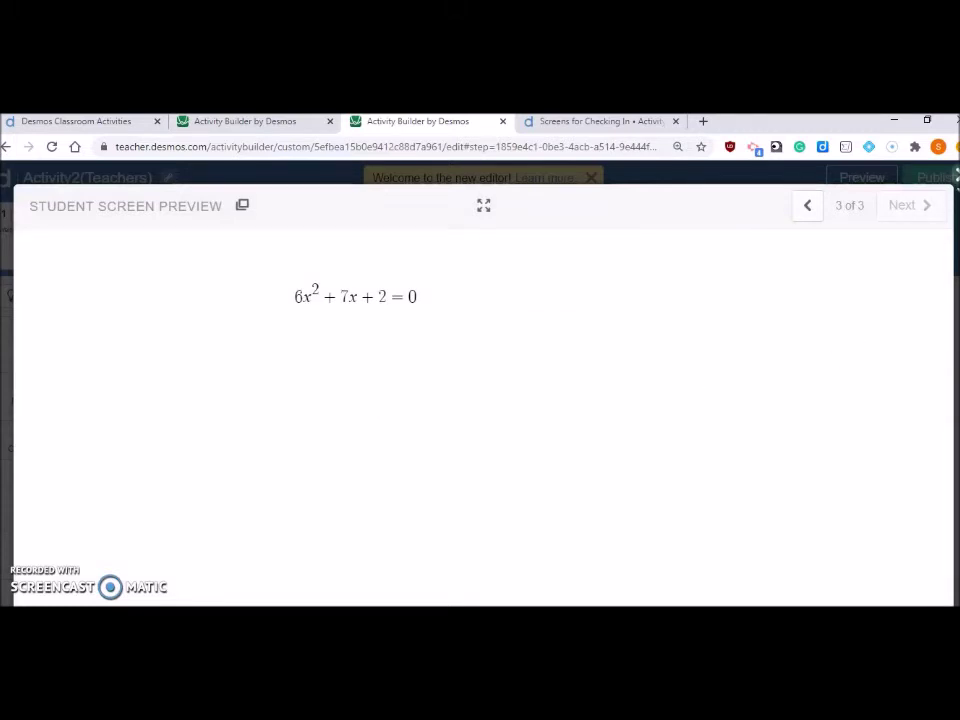
{"action": "left_click", "coordinate": [957, 178]}
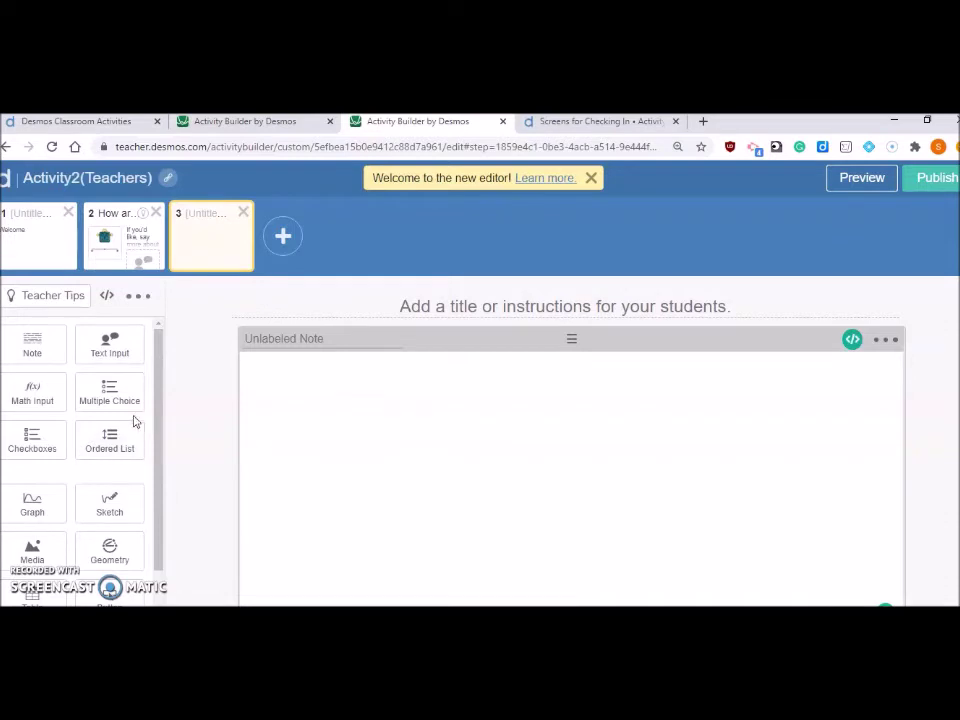
Add a Button component below the note on screen 3, name it Button1 and set its label to "New Problem"
{"action": "left_click_drag", "start_coordinate": [158, 392], "coordinate": [158, 476]}
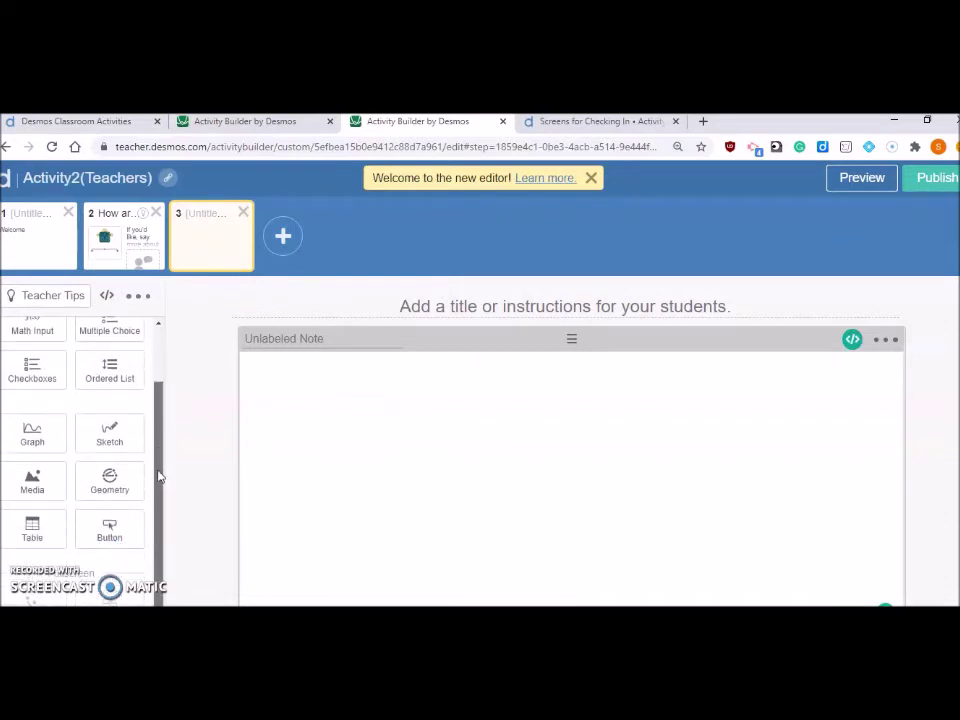
{"action": "left_click", "coordinate": [115, 528]}
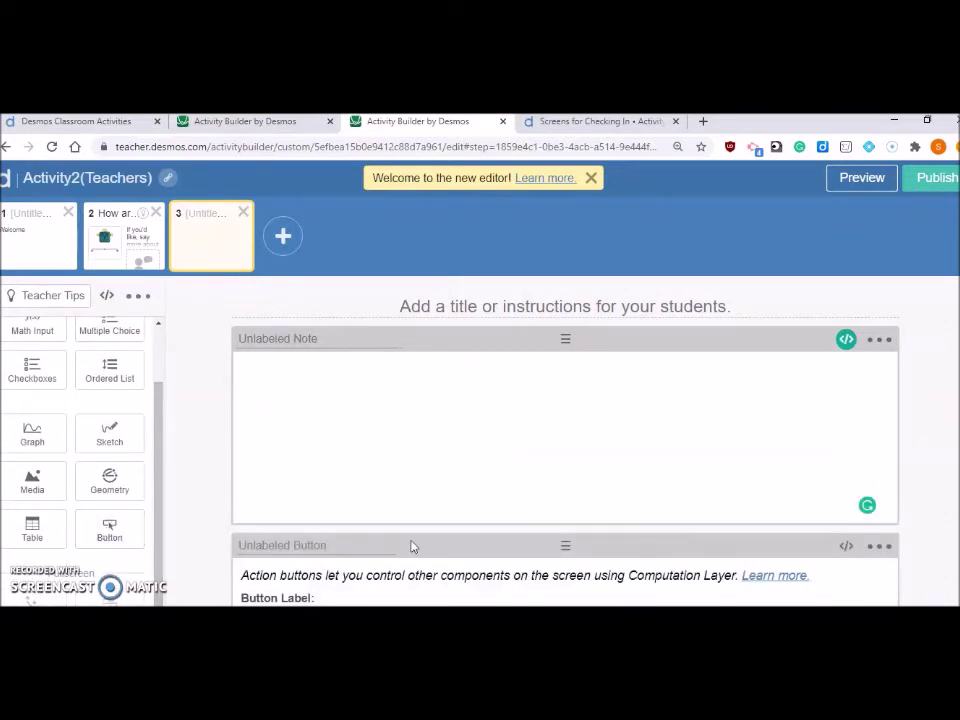
{"action": "left_click", "coordinate": [330, 445]}
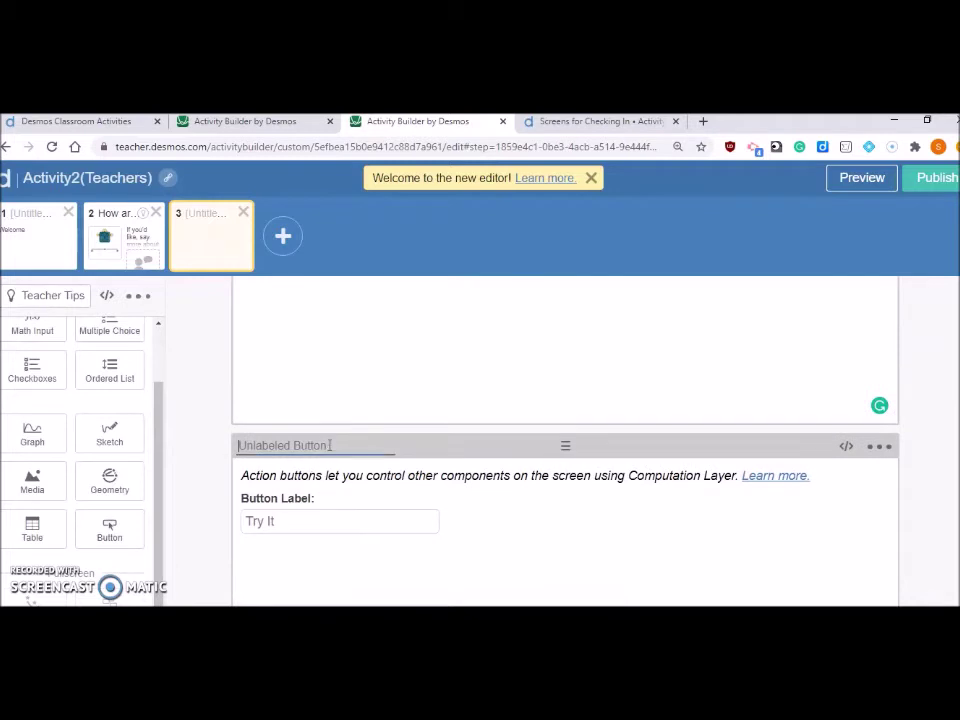
{"action": "type", "text": "Button1"}
{"action": "left_click", "coordinate": [285, 523]}
{"action": "type", "text": "New Problem"}
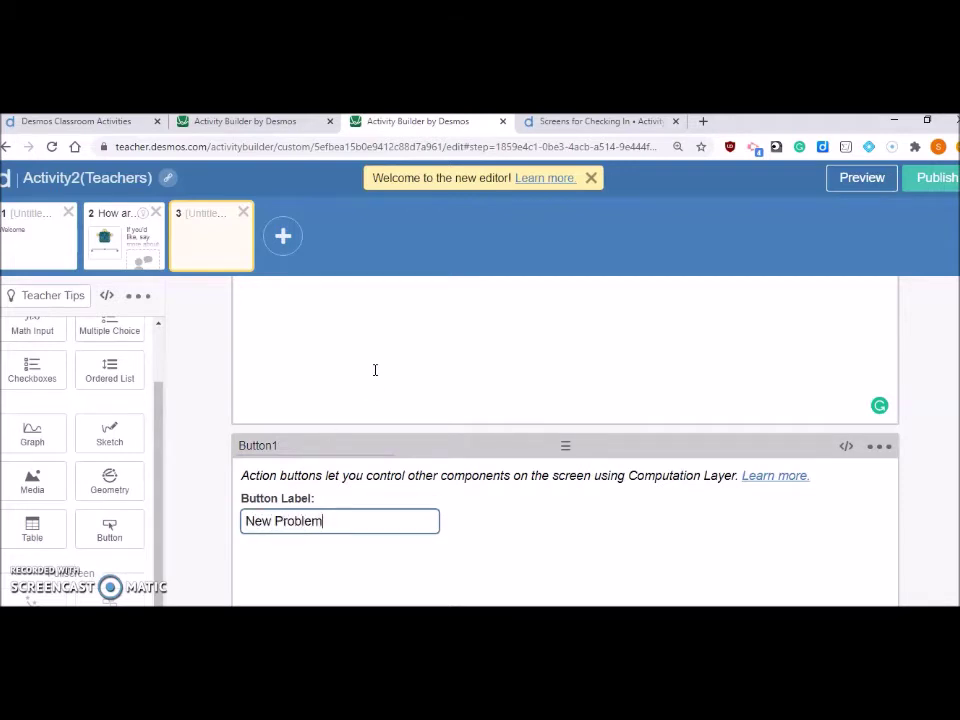
In the screen 3 note's script, make Button1.pressCount the argument of randomGenerator and finish editing the script
{"action": "scroll", "coordinate": [375, 369], "scroll_direction": "up", "scroll_amount": 1}
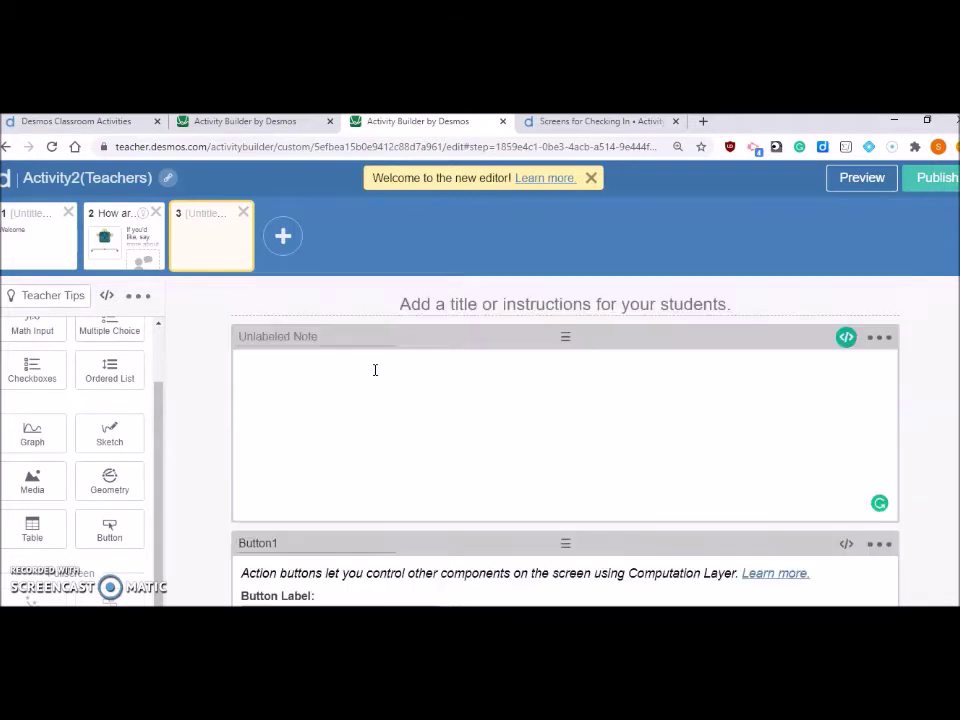
{"action": "left_click", "coordinate": [846, 339]}
{"action": "left_click", "coordinate": [164, 244]}
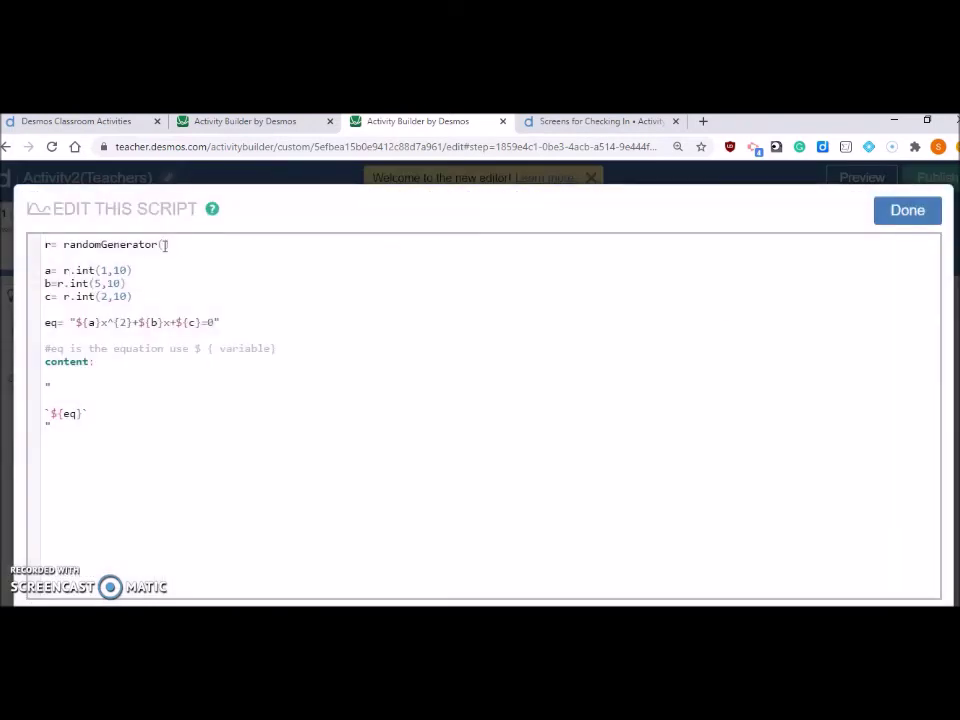
{"action": "type", "text": "bu"}
{"action": "key", "text": "BackSpace"}
{"action": "key", "text": "BackSpace"}
{"action": "type", "text": "Button1."}
{"action": "key", "text": "Down"}
{"action": "key", "text": "Down"}
{"action": "key", "text": "Down"}
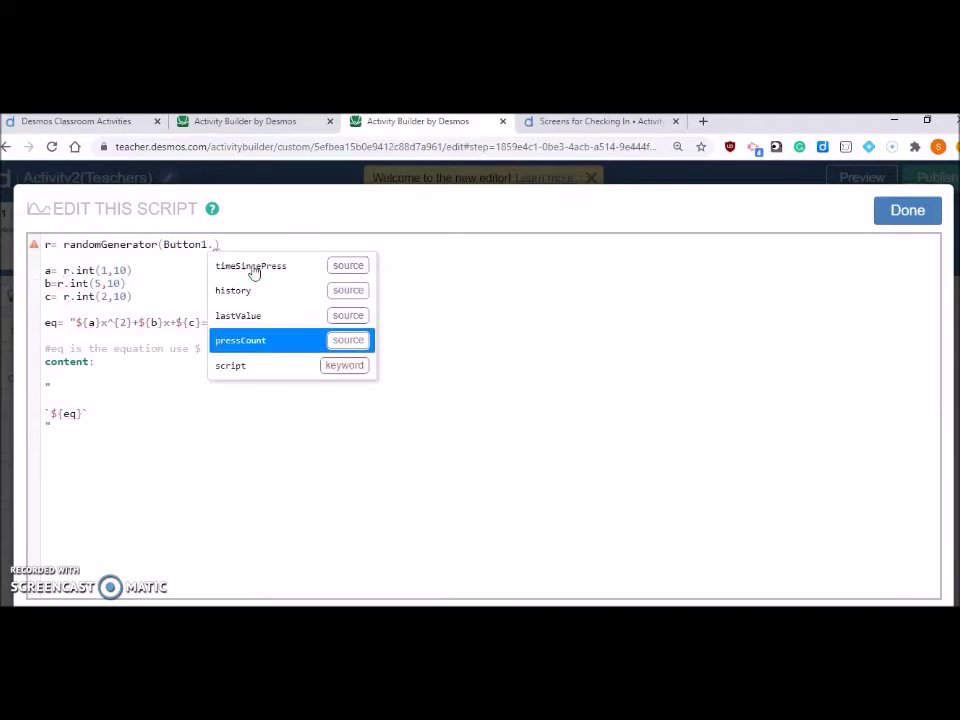
{"action": "key", "text": "Return"}
{"action": "key", "text": "BackSpace"}
{"action": "key", "text": "BackSpace"}
{"action": "key", "text": "BackSpace"}
{"action": "key", "text": "BackSpace"}
{"action": "key", "text": "BackSpace"}
{"action": "key", "text": "BackSpace"}
{"action": "key", "text": "BackSpace"}
{"action": "key", "text": "BackSpace"}
{"action": "key", "text": "BackSpace"}
{"action": "key", "text": "BackSpace"}
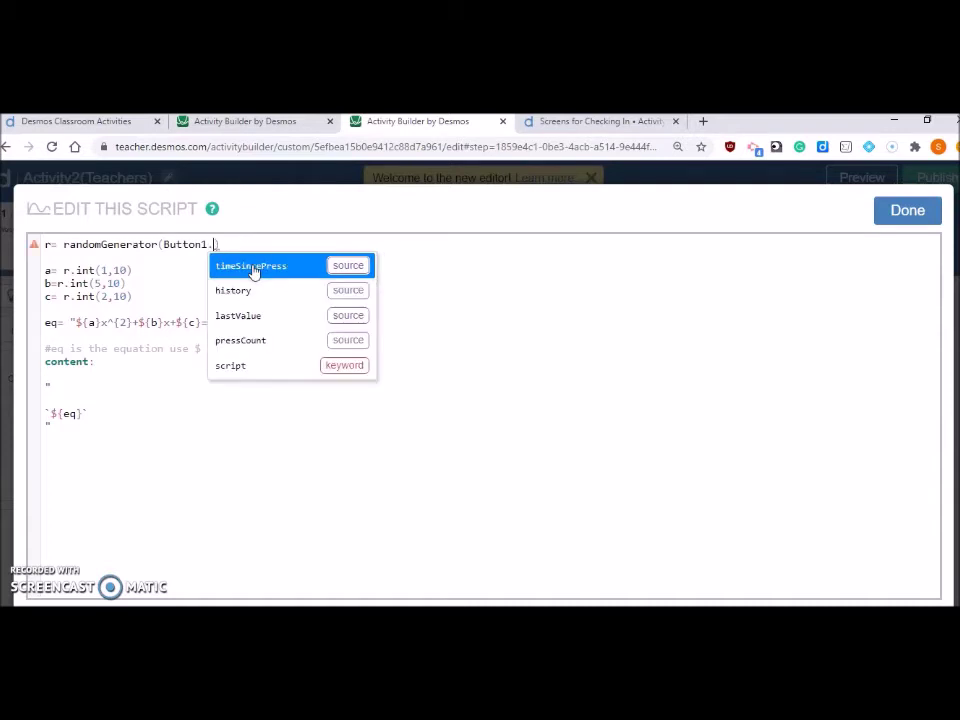
{"action": "key", "text": "Down"}
{"action": "key", "text": "Down"}
{"action": "key", "text": "Return"}
{"action": "key", "text": "Down"}
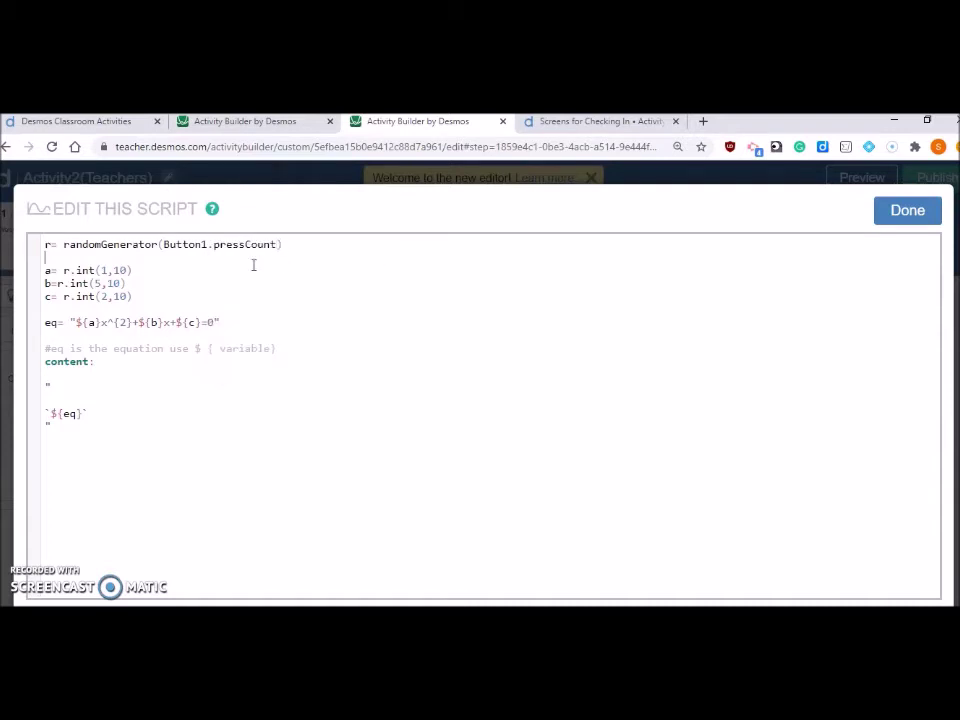
{"action": "left_click", "coordinate": [908, 214]}
Test the New Problem button repeatedly in the student preview of screen 3, then return to the editor
{"action": "left_click", "coordinate": [863, 186]}
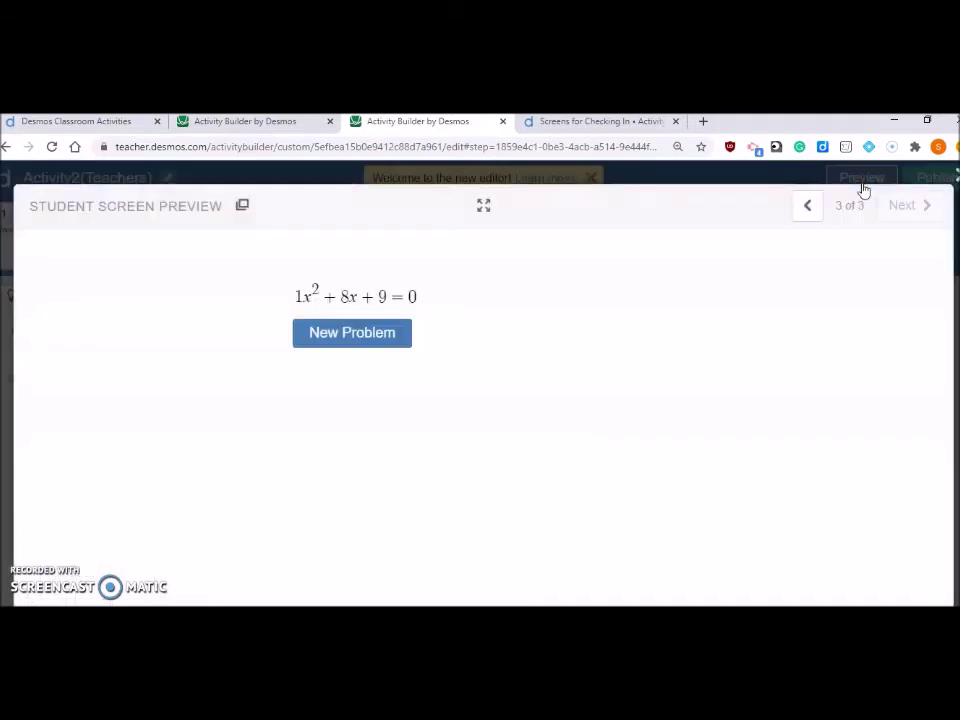
{"action": "left_click", "coordinate": [358, 336]}
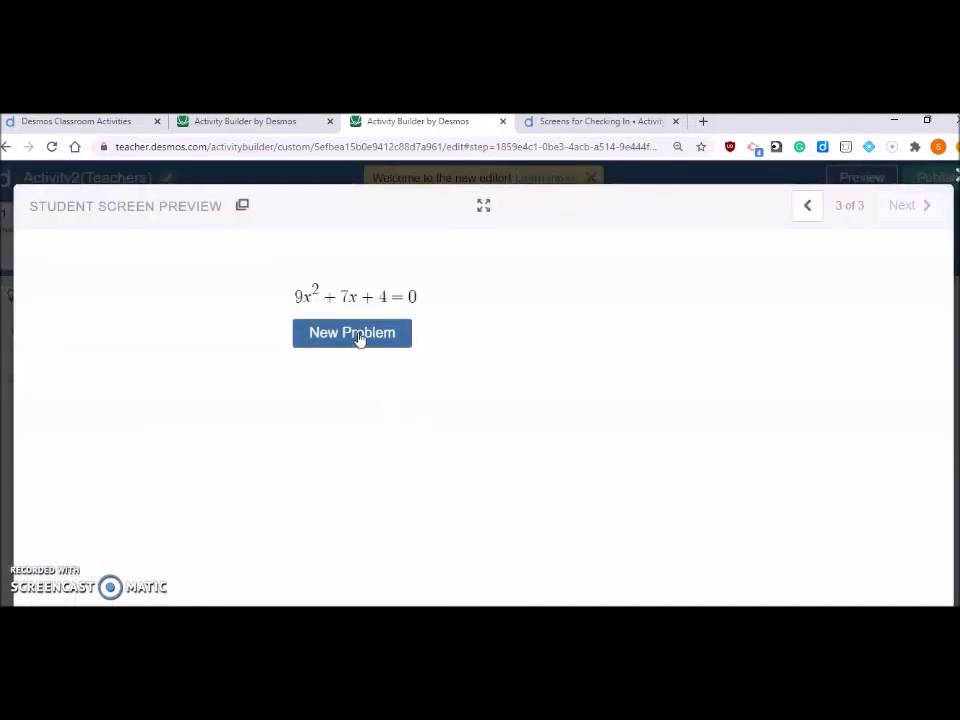
{"action": "left_click", "coordinate": [357, 335]}
{"action": "left_click", "coordinate": [357, 335]}
{"action": "left_click", "coordinate": [357, 335]}
{"action": "left_click", "coordinate": [357, 335]}
{"action": "left_click", "coordinate": [357, 335]}
{"action": "left_click", "coordinate": [357, 335]}
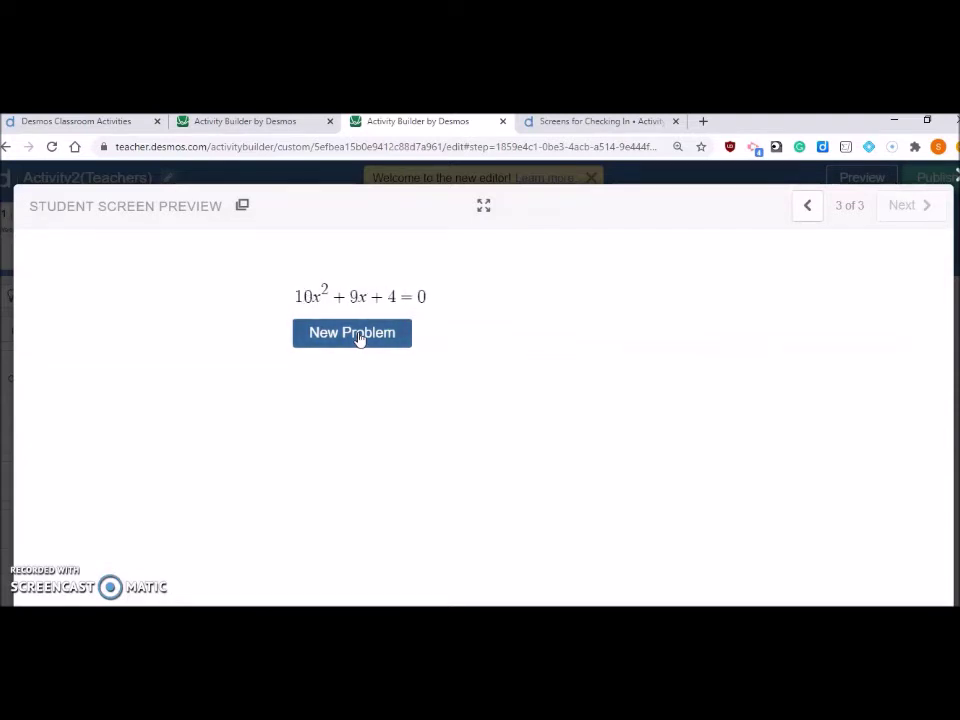
{"action": "left_click", "coordinate": [357, 335]}
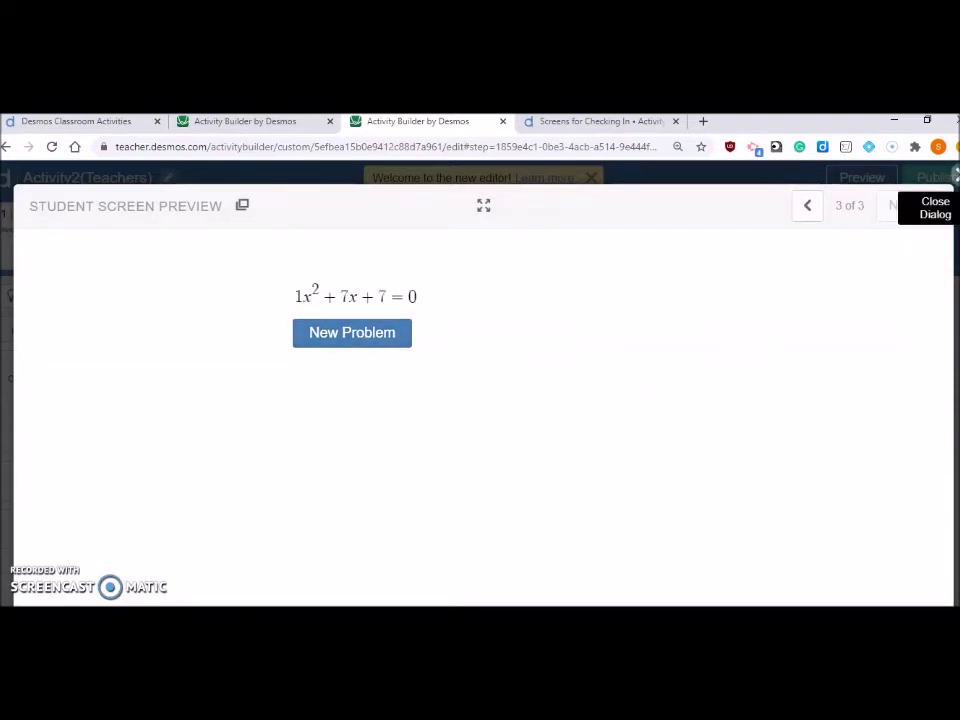
{"action": "left_click", "coordinate": [946, 186]}
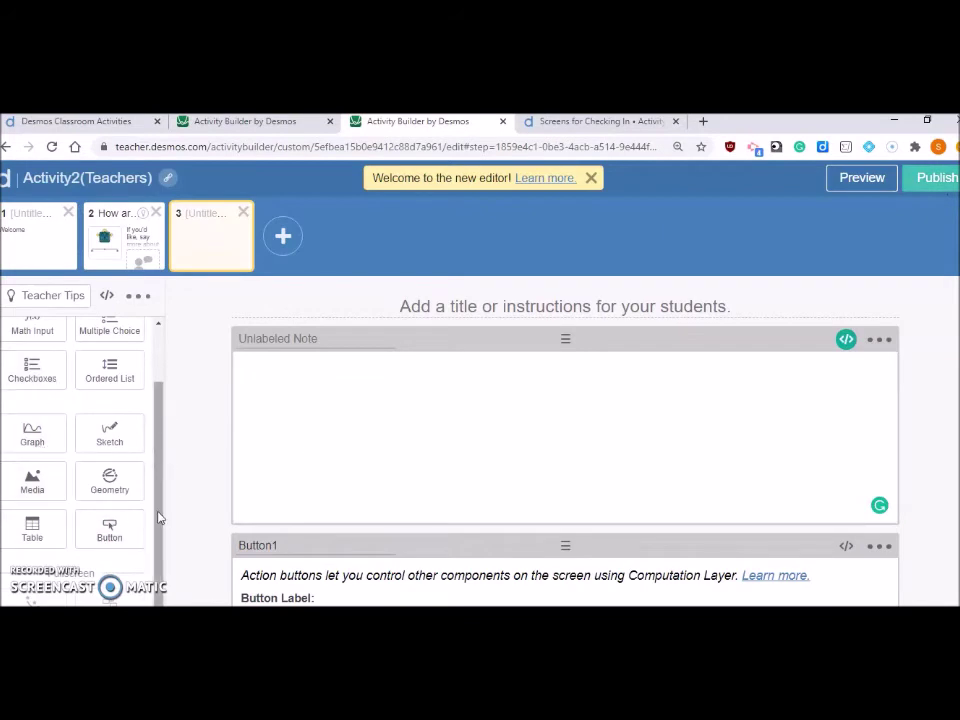
Add a fourth screen to the activity and place a Note and a Graph component on it
{"action": "left_click", "coordinate": [283, 236]}
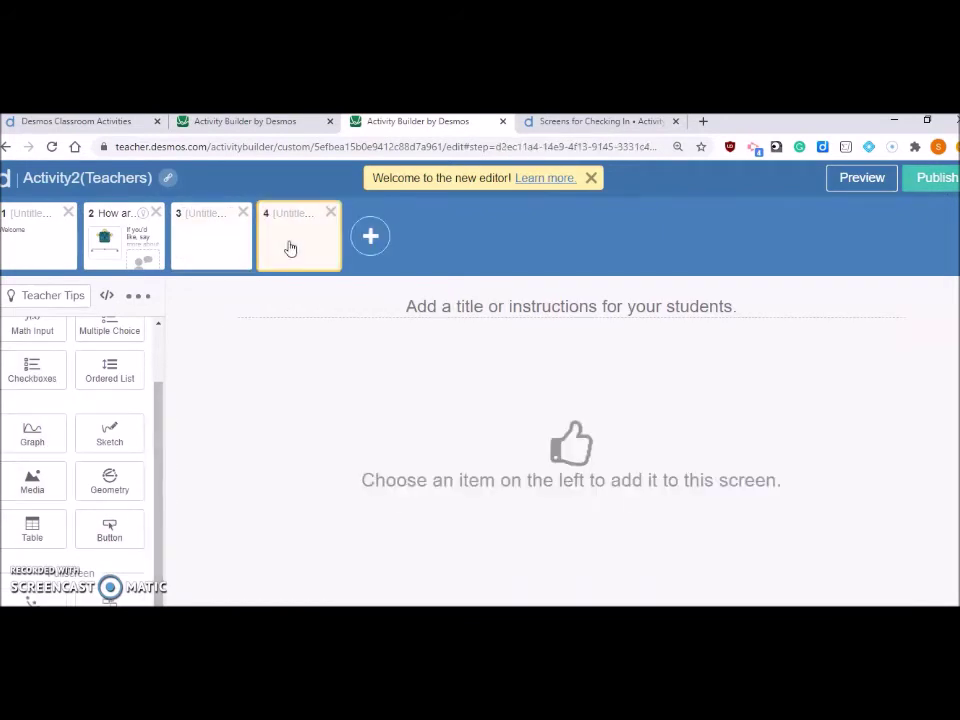
{"action": "key", "text": "ctrl+minus"}
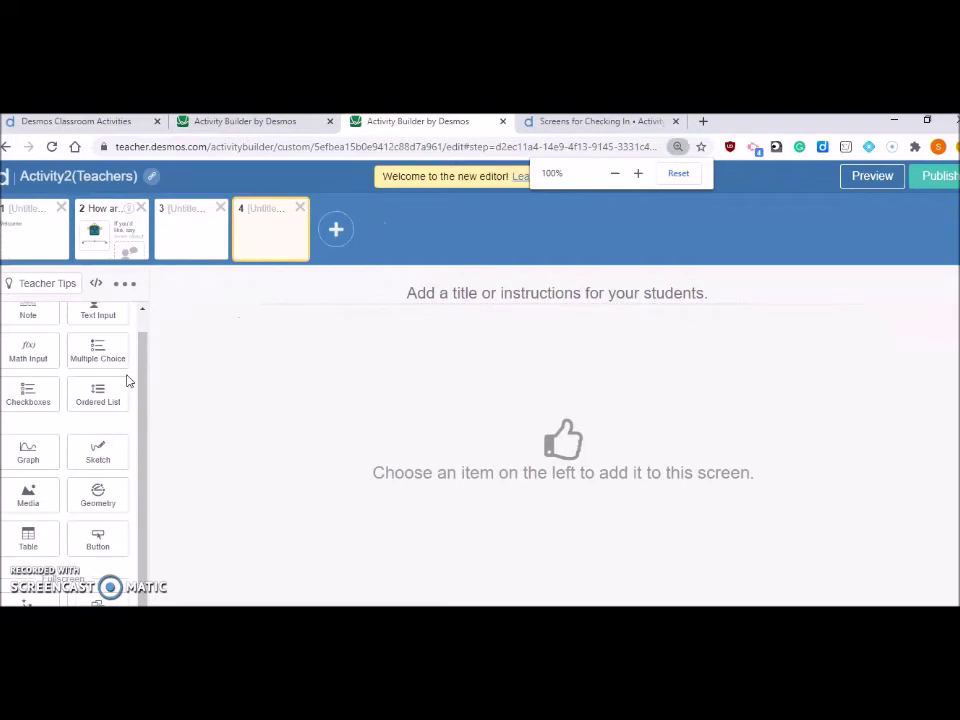
{"action": "left_click_drag", "start_coordinate": [143, 353], "coordinate": [143, 317]}
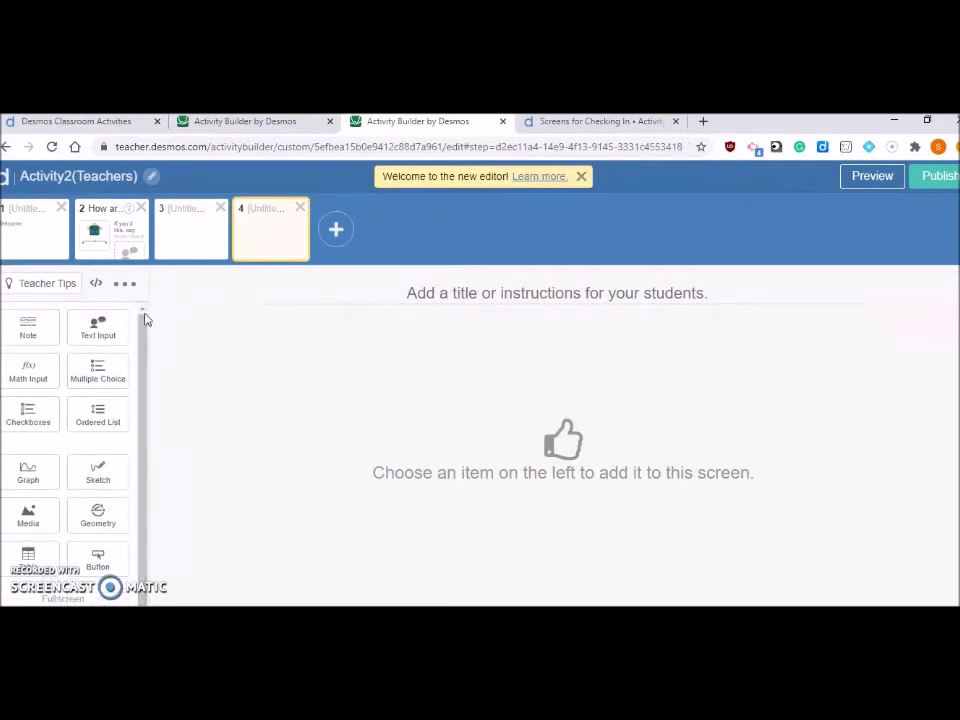
{"action": "left_click", "coordinate": [28, 330]}
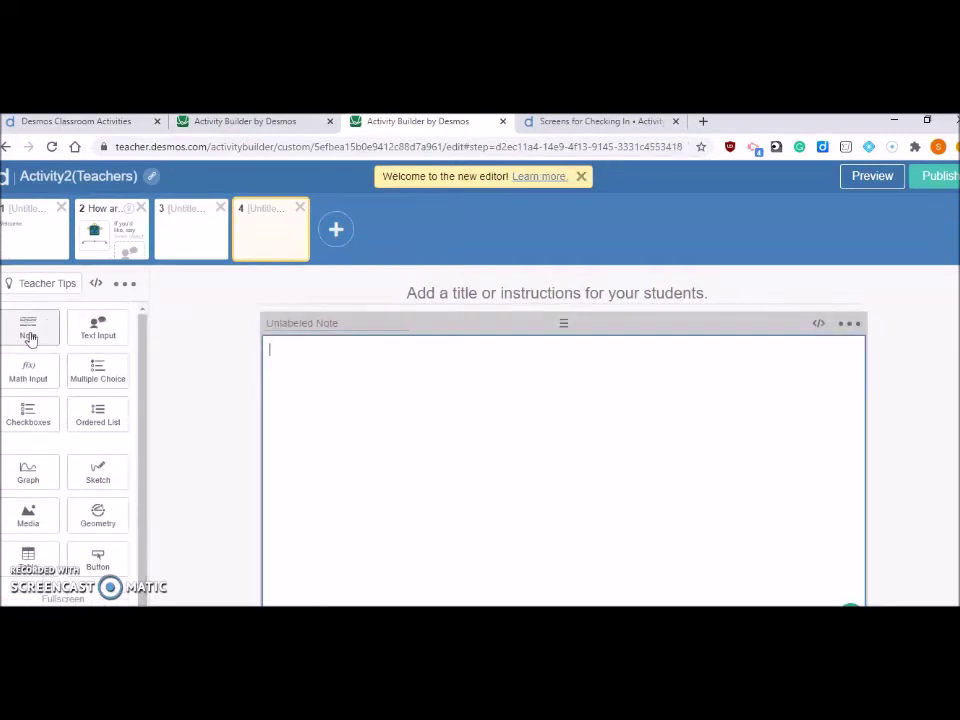
{"action": "left_click", "coordinate": [28, 476]}
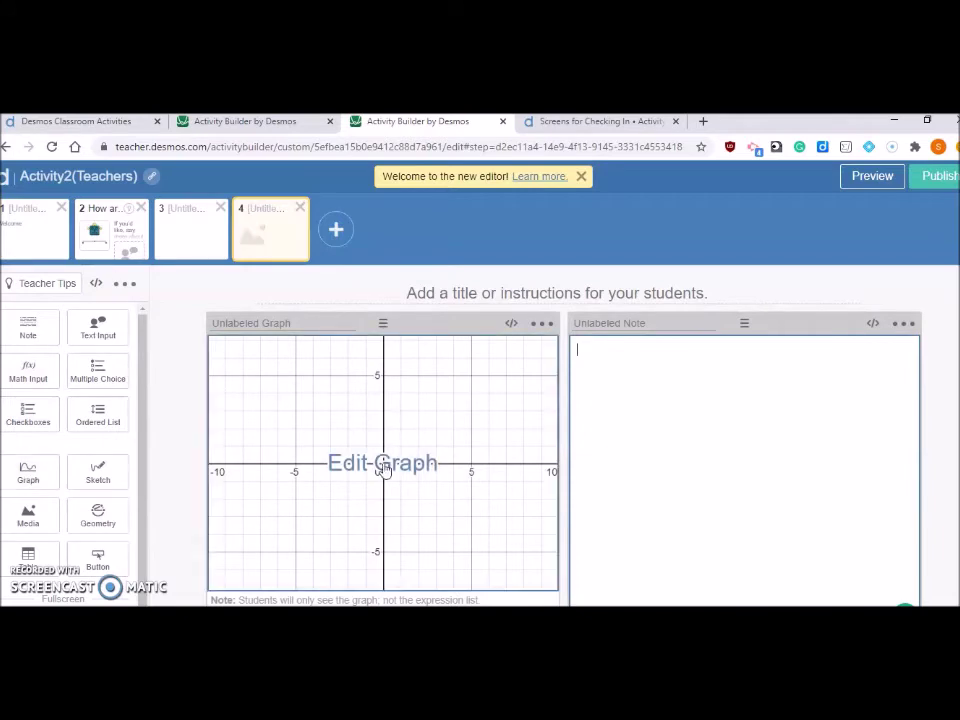
Open the screen 4 graph for editing and define the variables a=1 and b=2
{"action": "left_click", "coordinate": [383, 468]}
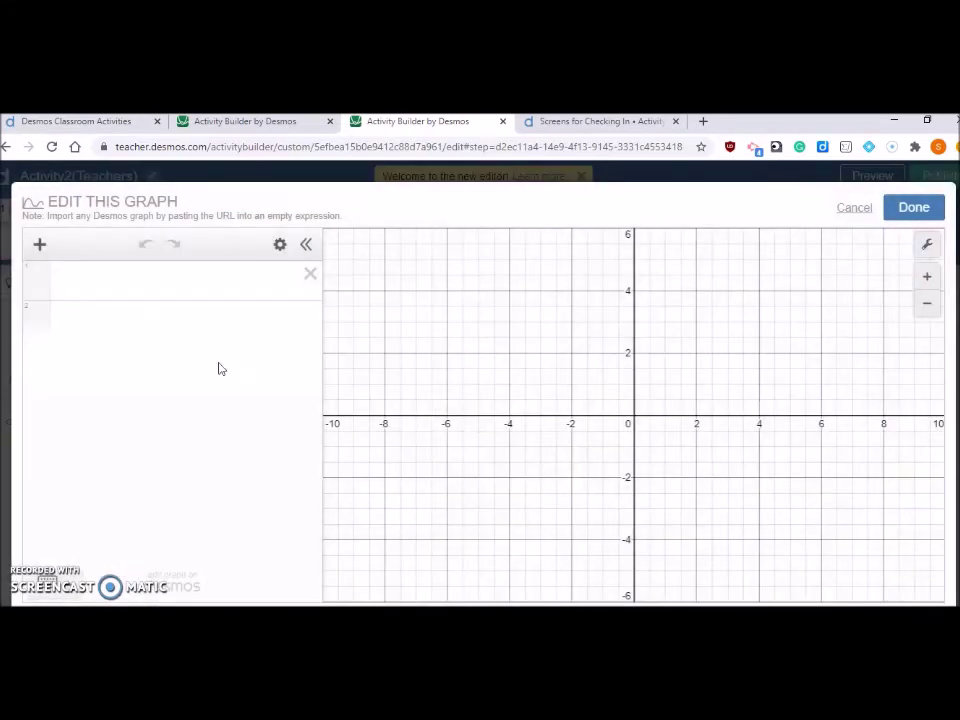
{"action": "left_click", "coordinate": [101, 285]}
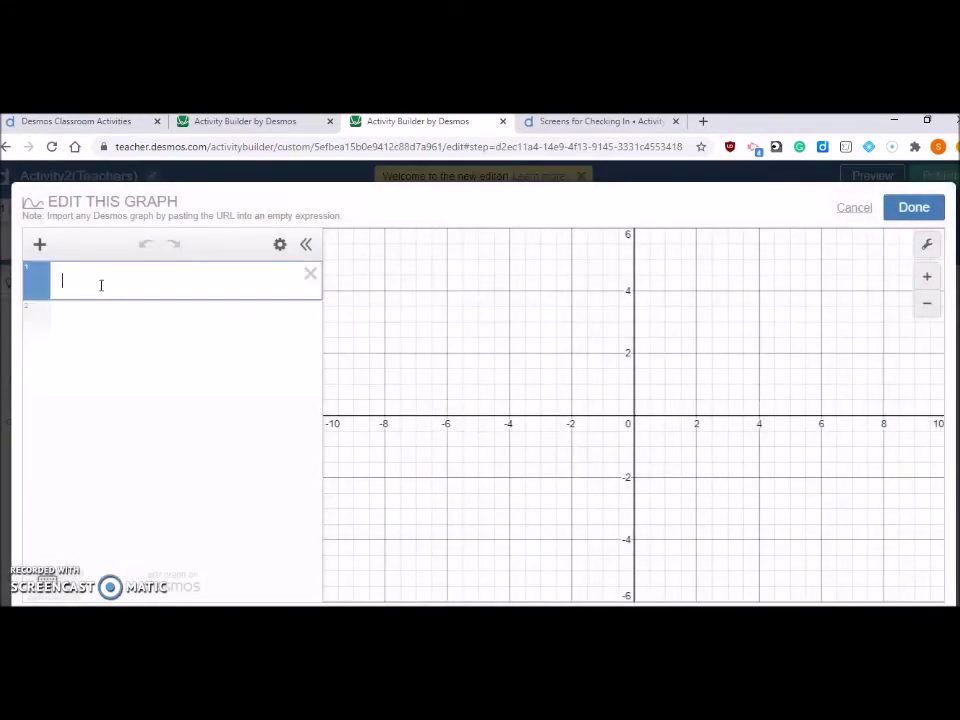
{"action": "type", "text": "y"}
{"action": "key", "text": "BackSpace"}
{"action": "type", "text": "a=1"}
{"action": "key", "text": "Return"}
{"action": "type", "text": "b = 2"}
{"action": "key", "text": "Return"}
Define the sum s=a+b and the product p=ab as further expressions in the graph
{"action": "type", "text": "s = "}
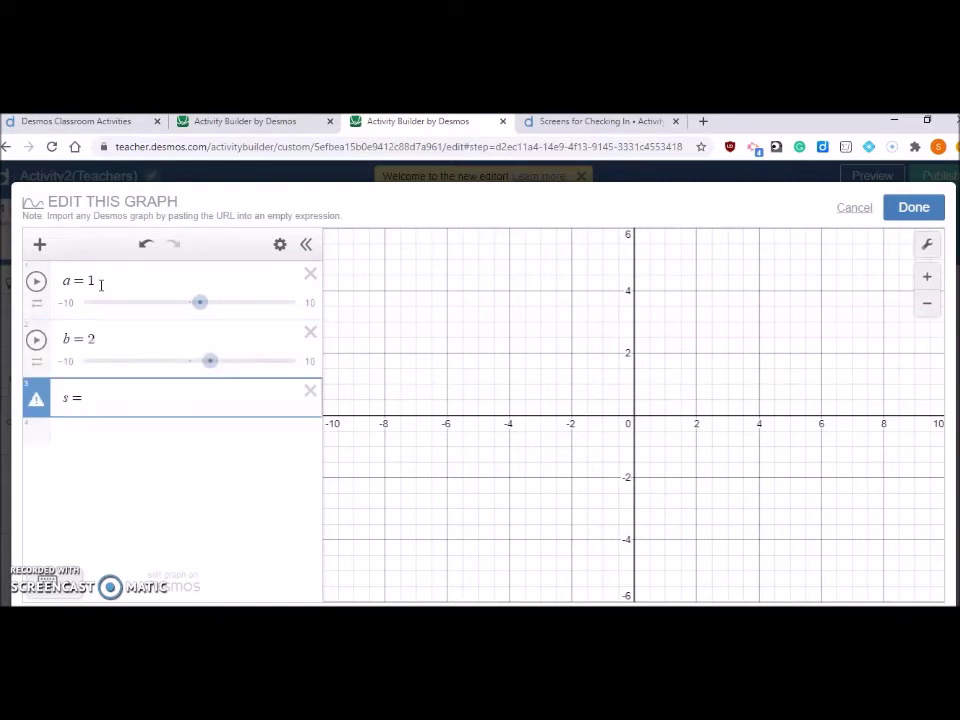
{"action": "type", "text": "a + b"}
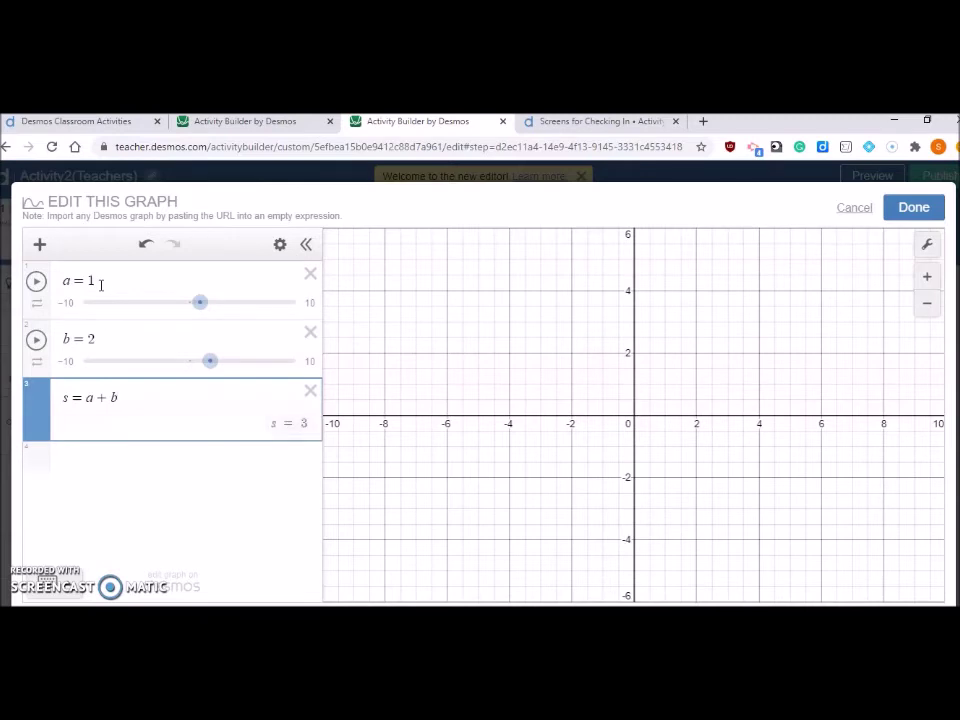
{"action": "key", "text": "Return"}
{"action": "type", "text": "p "}
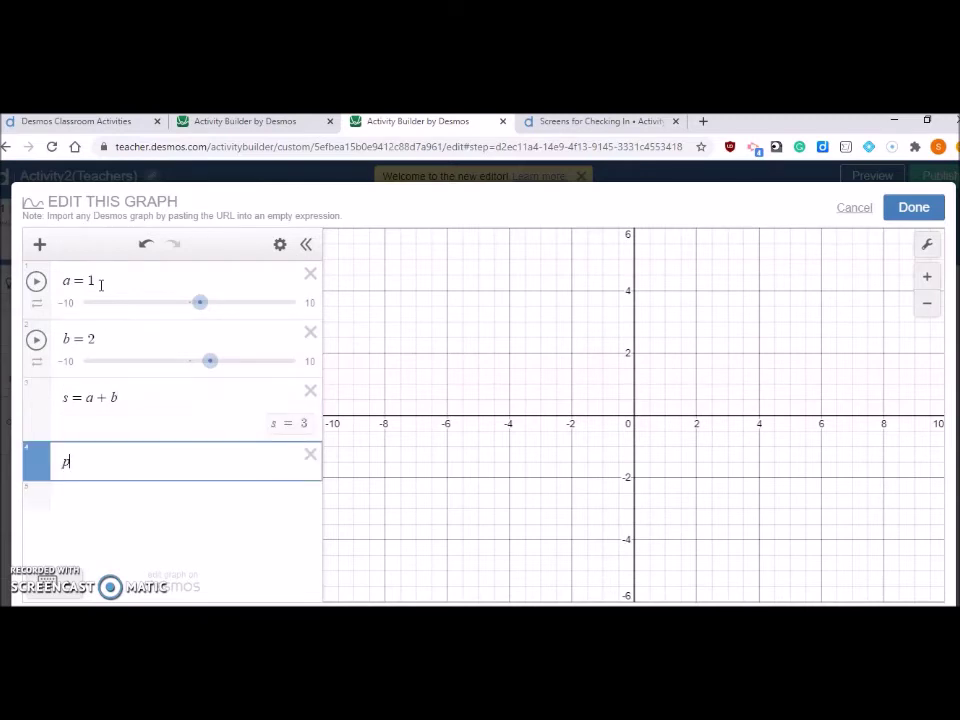
{"action": "type", "text": "= ab"}
{"action": "key", "text": "Return"}
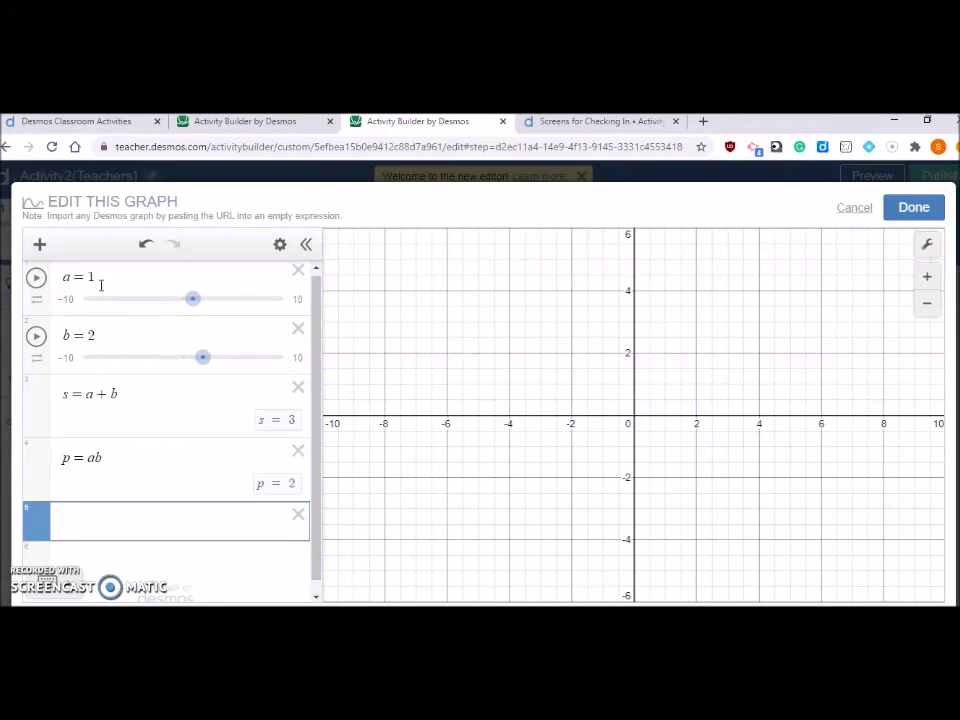
Plot the quadratic x^2-sx+p as the next expression in the graph
{"action": "type", "text": "x^2"}
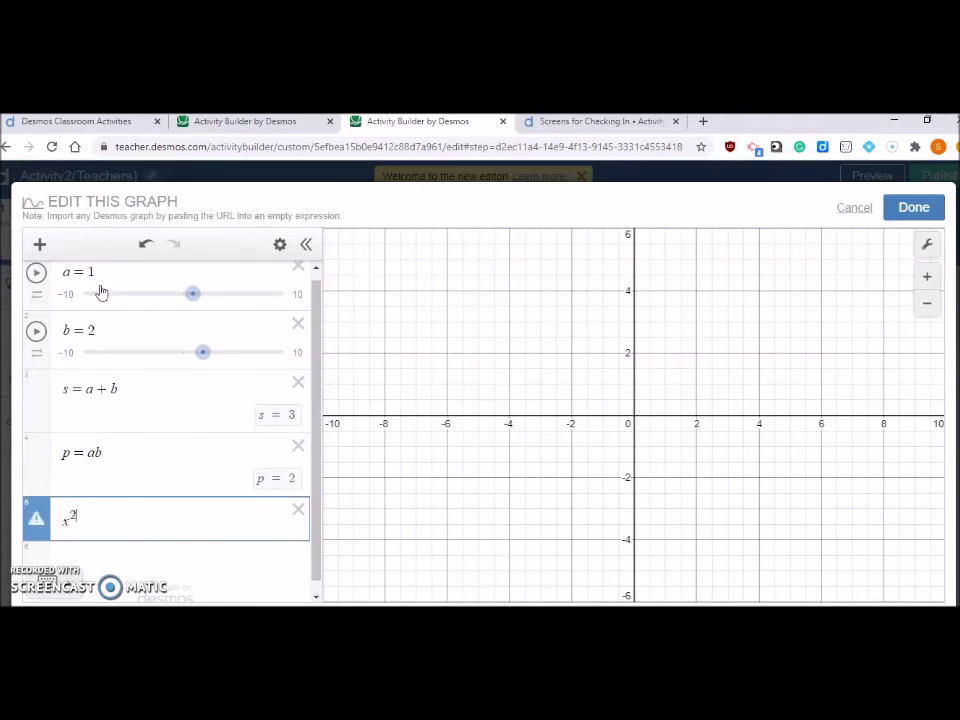
{"action": "type", "text": "+"}
{"action": "type", "text": "s"}
{"action": "key", "text": "BackSpace"}
{"action": "key", "text": "BackSpace"}
{"action": "type", "text": "-sx+p"}
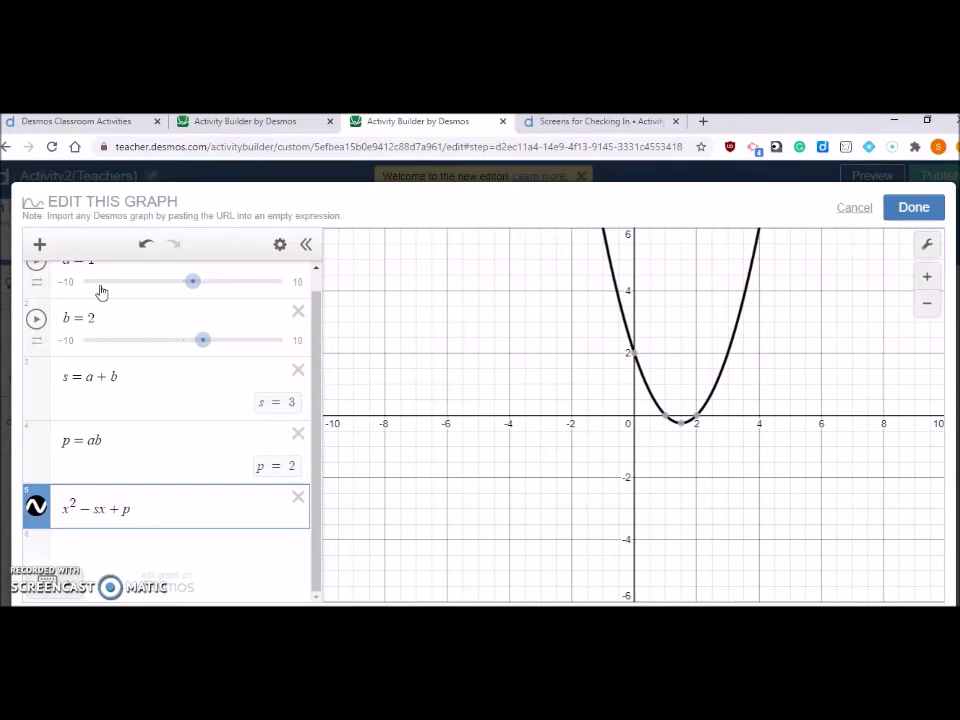
{"action": "mouse_move", "coordinate": [806, 317]}
{"action": "left_mouse_down"}
{"action": "mouse_move", "coordinate": [778, 330]}
{"action": "mouse_move", "coordinate": [798, 331]}
{"action": "left_mouse_up"}
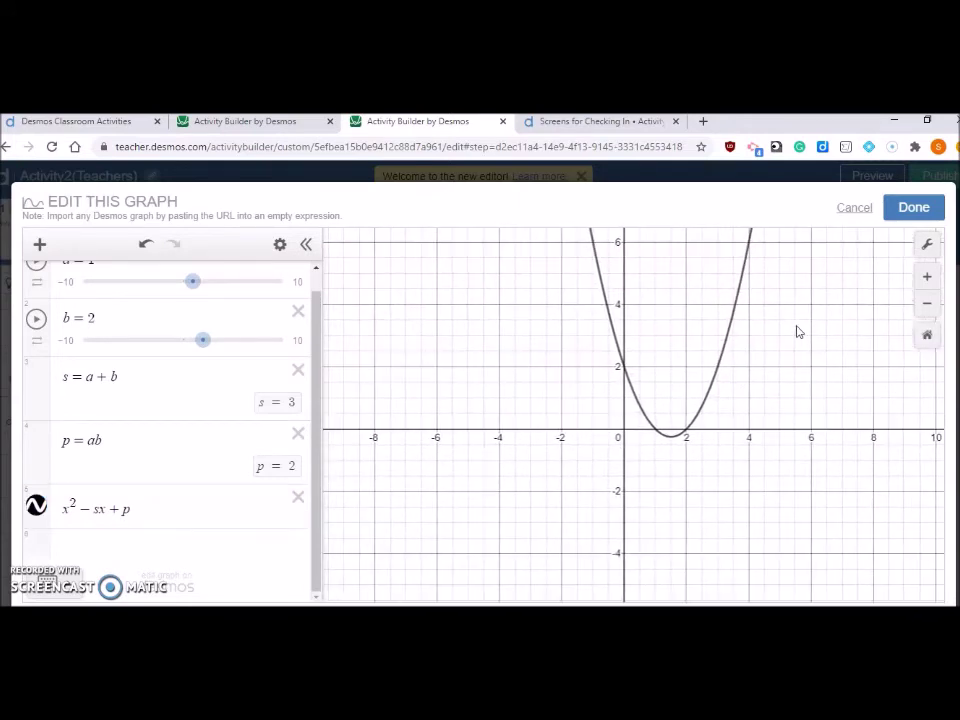
Plot the points (b,0),(a,0) in one expression, show their coordinate labels and finish editing the graph
{"action": "left_click", "coordinate": [86, 549]}
{"action": "type", "text": "()"}
{"action": "key", "text": "Left"}
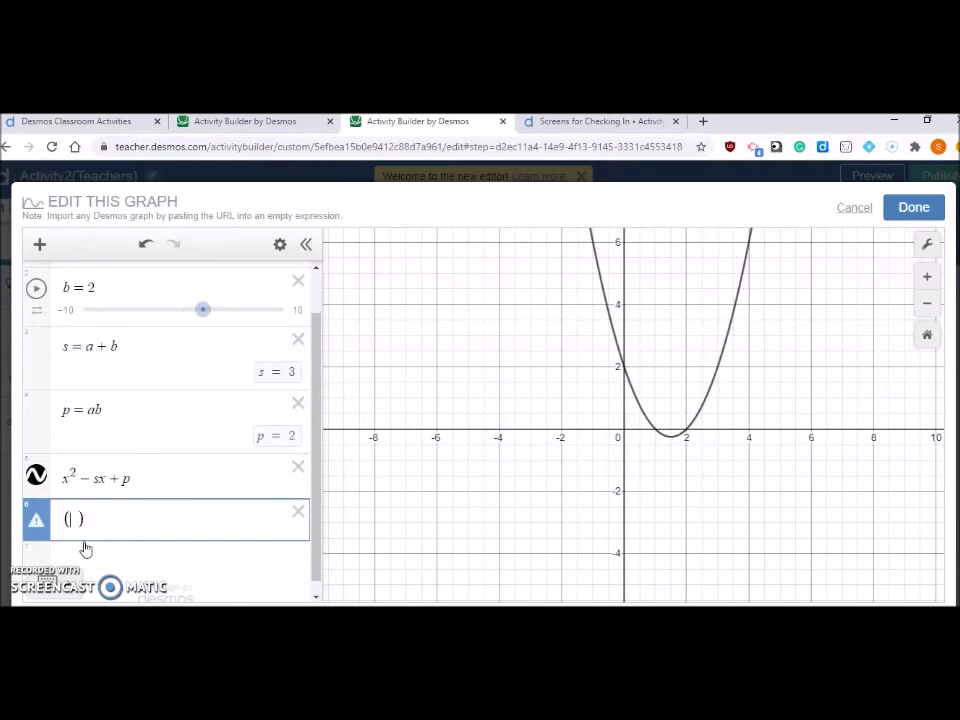
{"action": "type", "text": "b,0"}
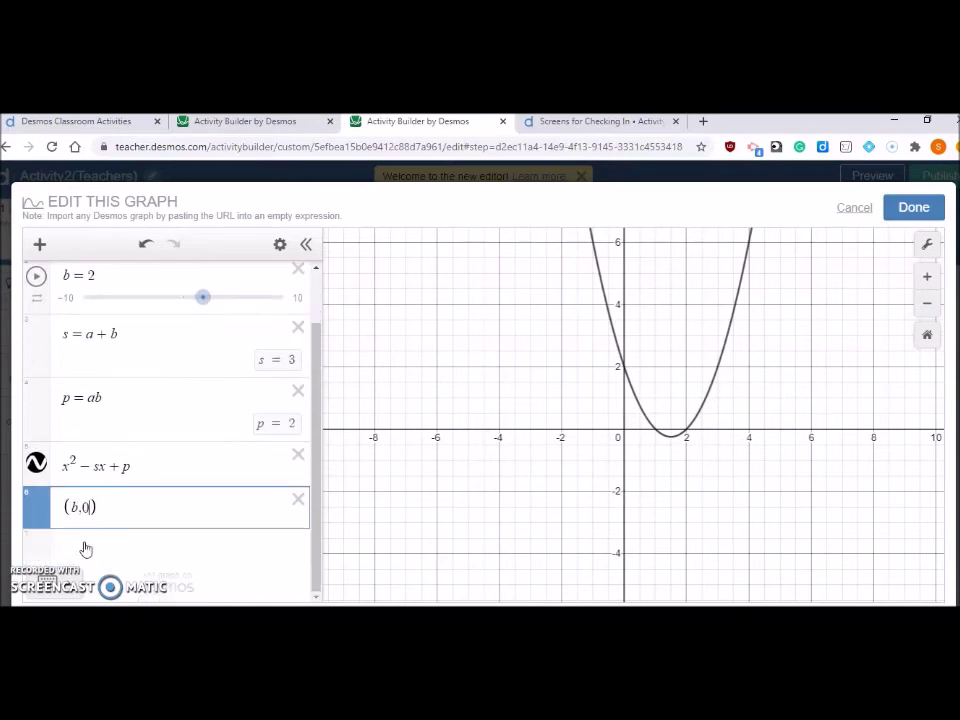
{"action": "type", "text": ","}
{"action": "type", "text": "()"}
{"action": "type", "text": "c,"}
{"action": "type", "text": "0"}
{"action": "key", "text": "Left"}
{"action": "key", "text": "Left"}
{"action": "key", "text": "Delete"}
{"action": "type", "text": "a"}
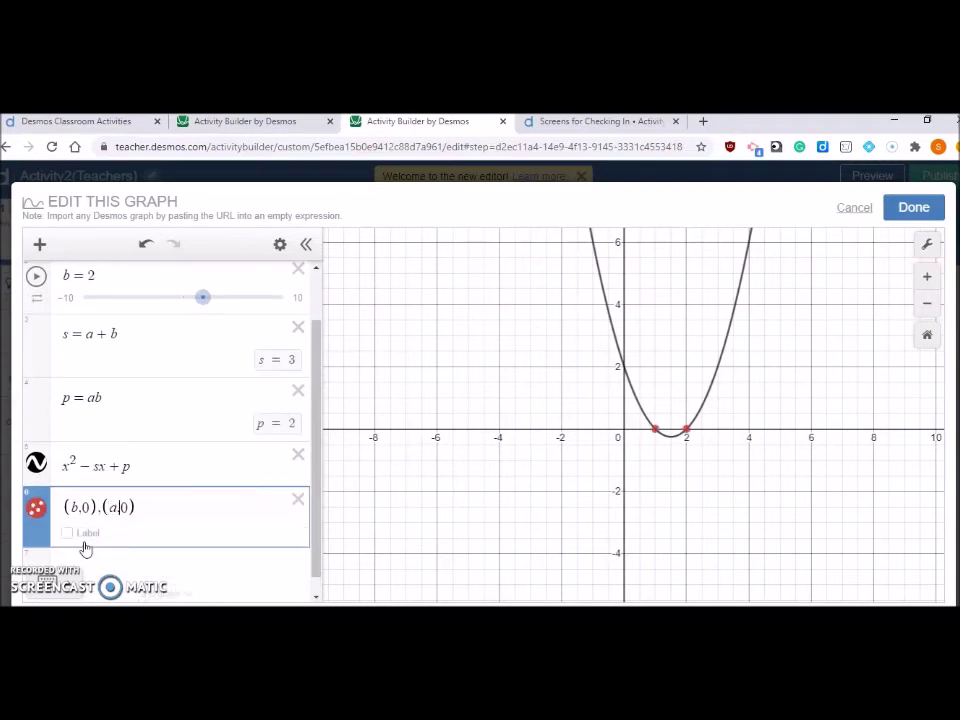
{"action": "left_click", "coordinate": [68, 536]}
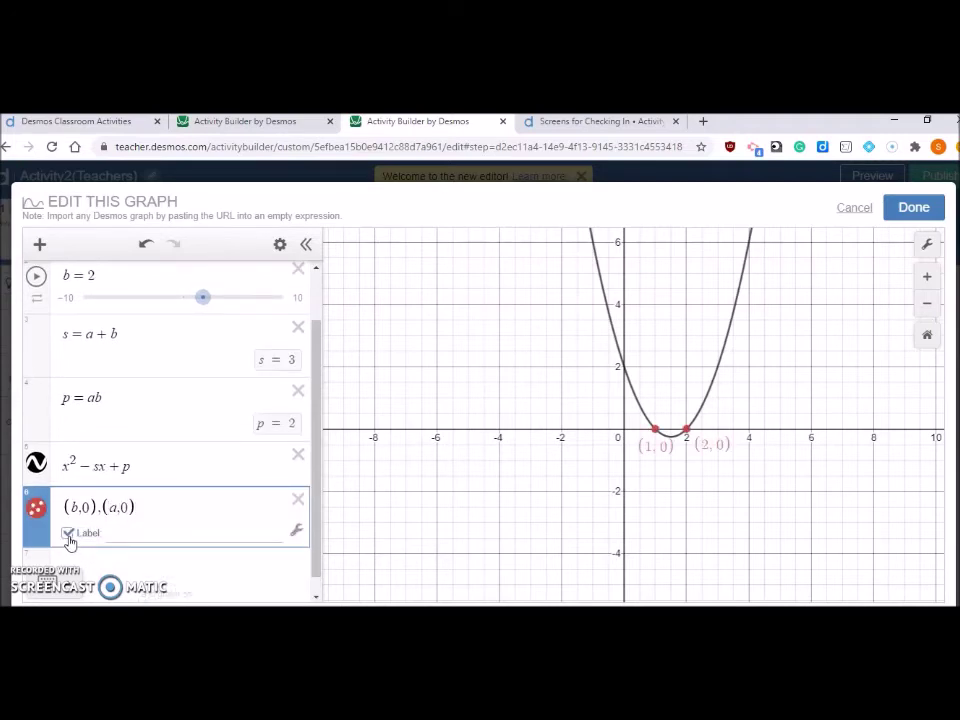
{"action": "left_click", "coordinate": [913, 209]}
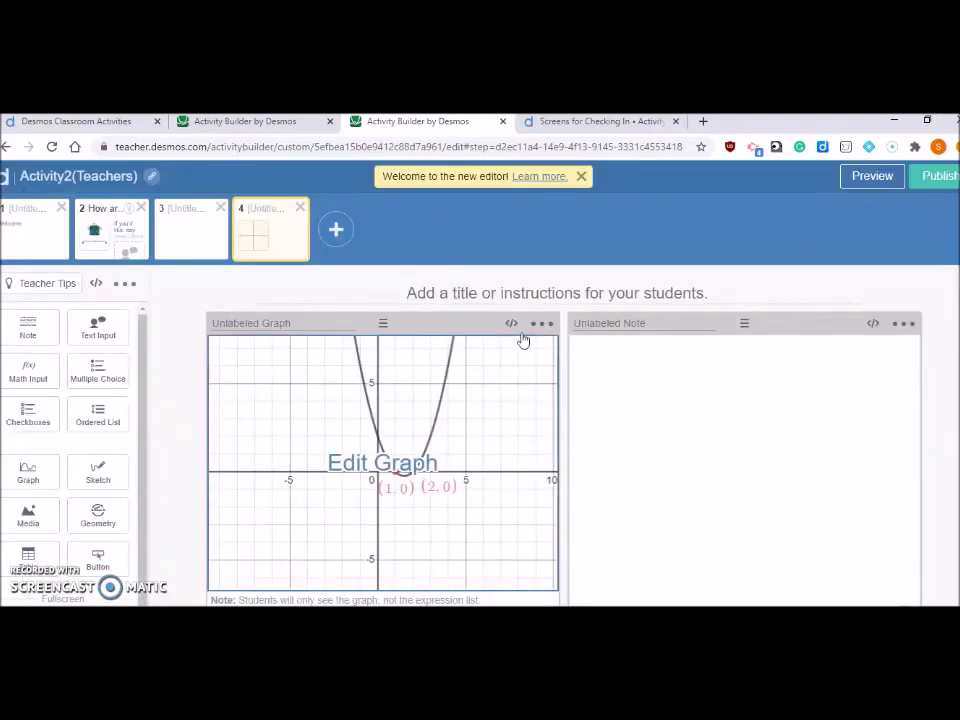
Add a Button component to screen 4, name it Button2 and set its label to "New Problem"
{"action": "left_click", "coordinate": [97, 557]}
{"action": "left_click", "coordinate": [607, 512]}
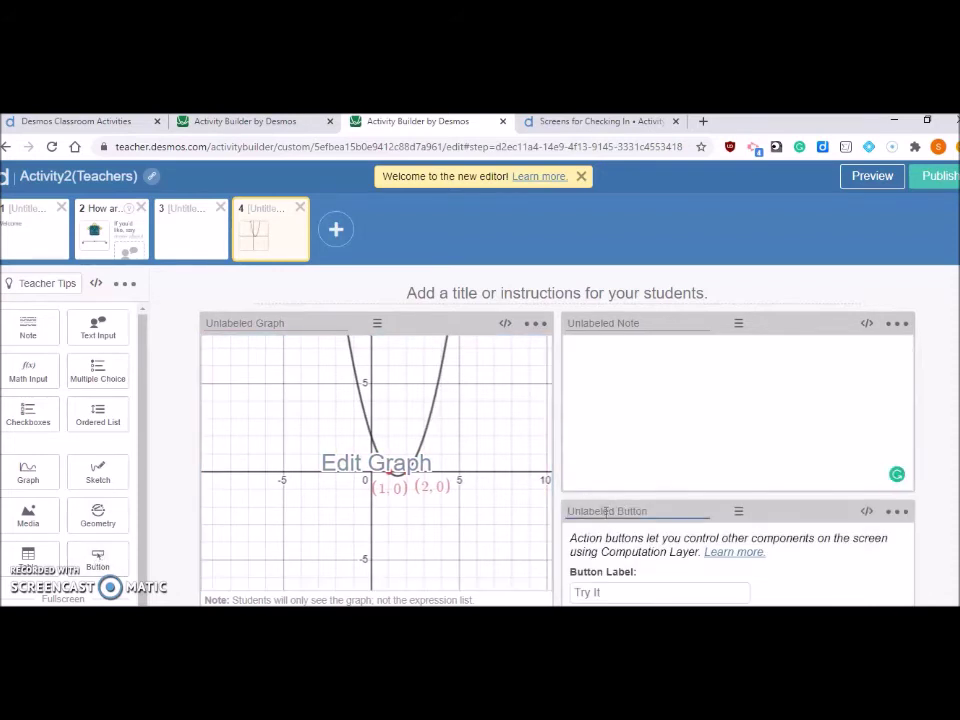
{"action": "type", "text": "Button2"}
{"action": "left_click", "coordinate": [605, 592]}
{"action": "type", "text": "New Problem"}
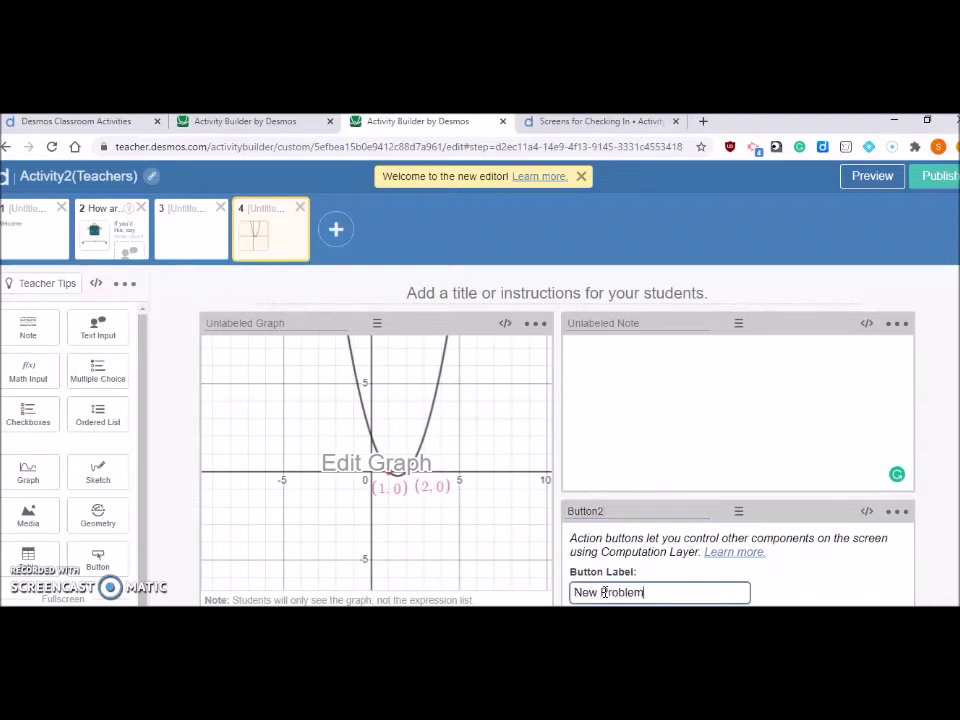
Name the screen 4 graph component Graph2 and the note component Note2
{"action": "left_click", "coordinate": [288, 323]}
{"action": "type", "text": "Graph1"}
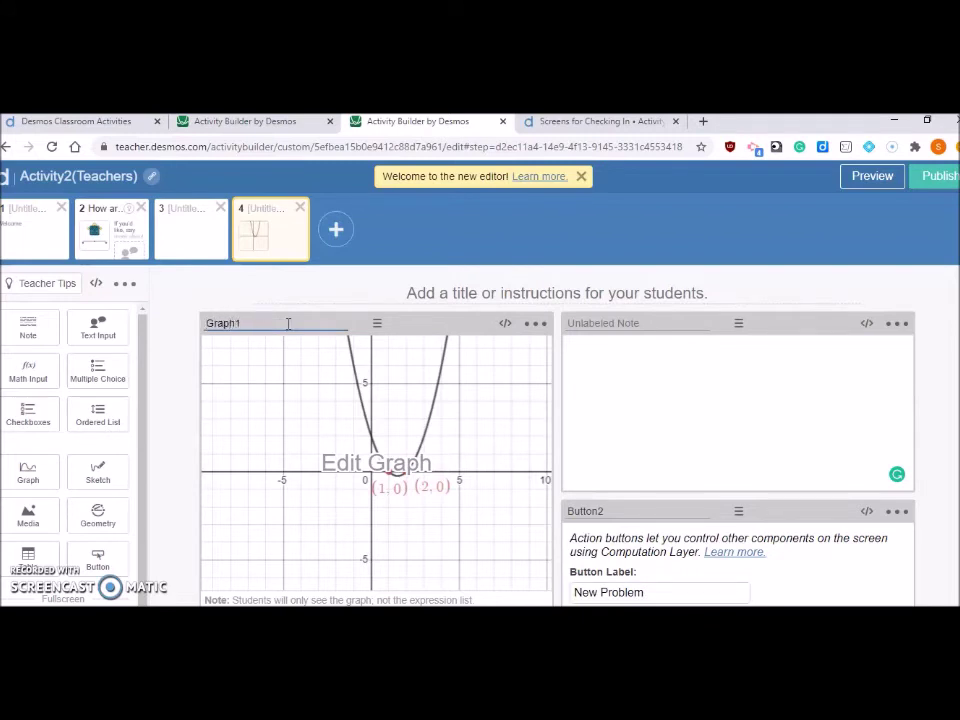
{"action": "left_click", "coordinate": [615, 323]}
{"action": "type", "text": "Note1"}
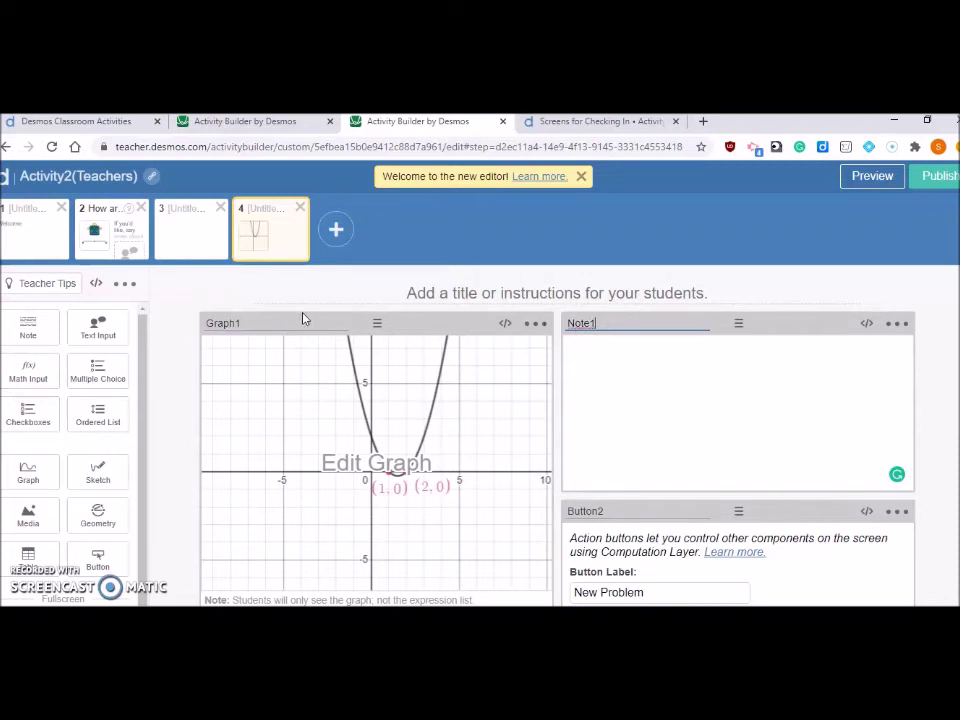
{"action": "left_click", "coordinate": [251, 323]}
{"action": "key", "text": "BackSpace"}
{"action": "type", "text": "2"}
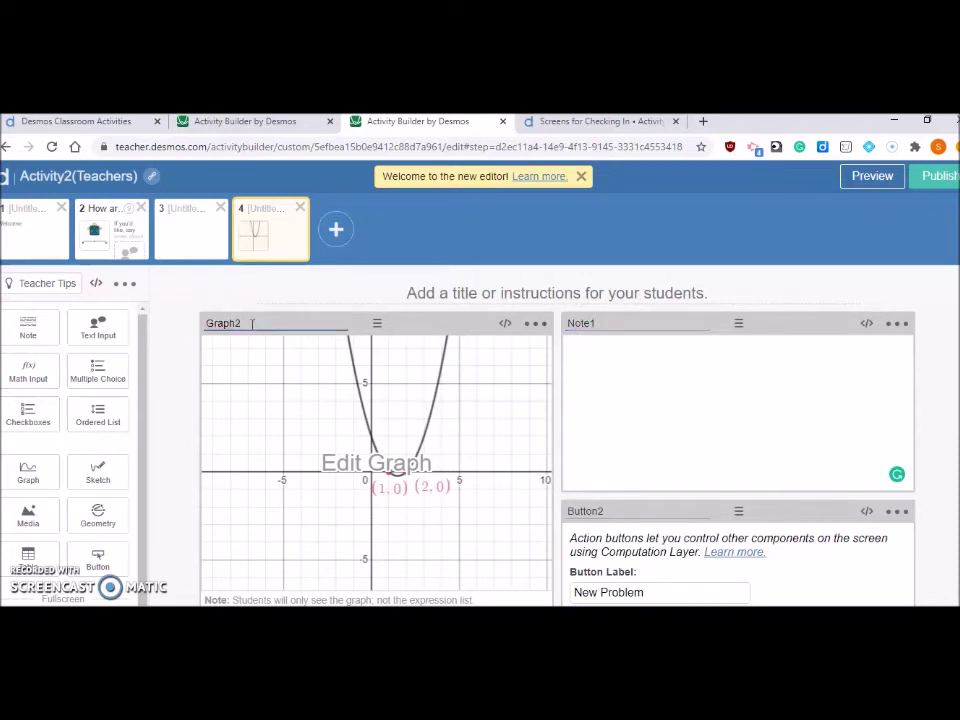
{"action": "left_click", "coordinate": [606, 323]}
{"action": "key", "text": "BackSpace"}
{"action": "type", "text": "2"}
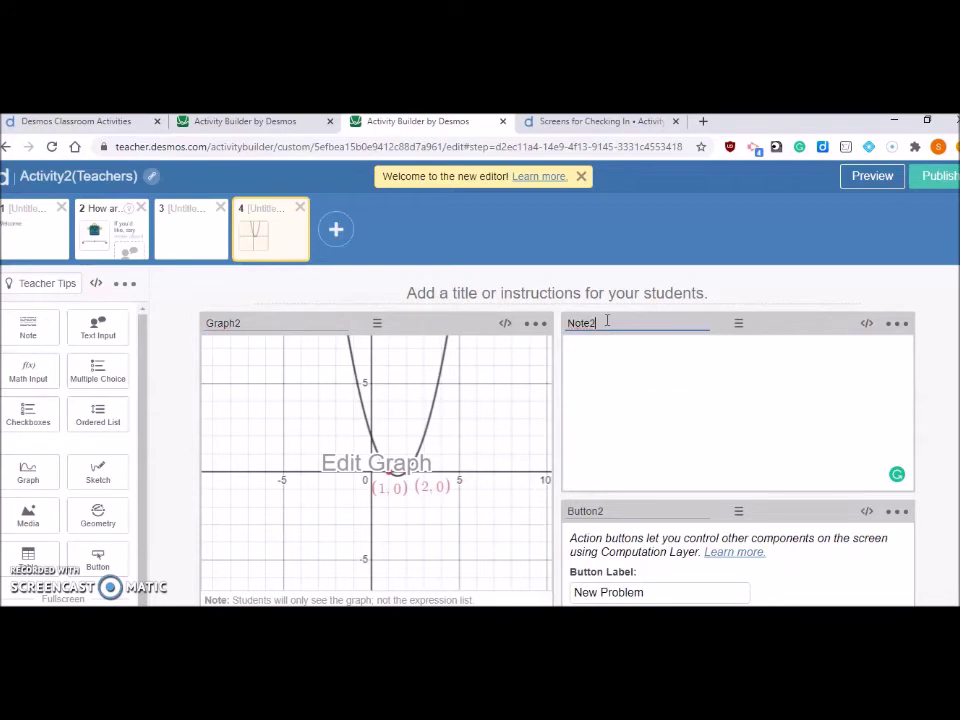
Open the Graph2 script on screen 4 and insert a randomGenerator() function call on the first line
{"action": "left_click", "coordinate": [506, 325]}
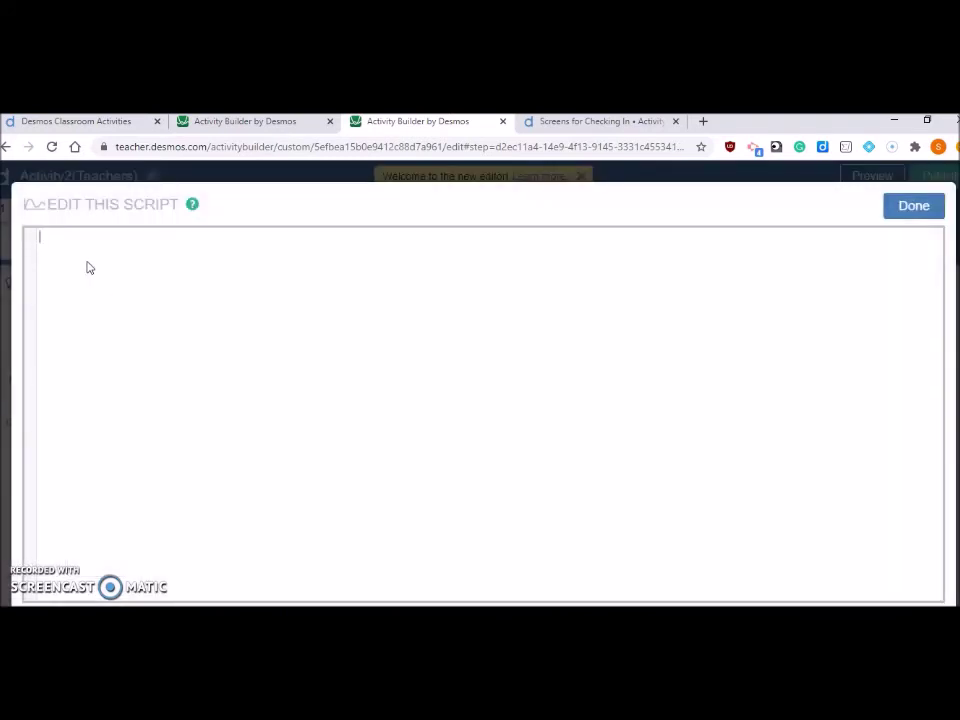
{"action": "type", "text": "nu"}
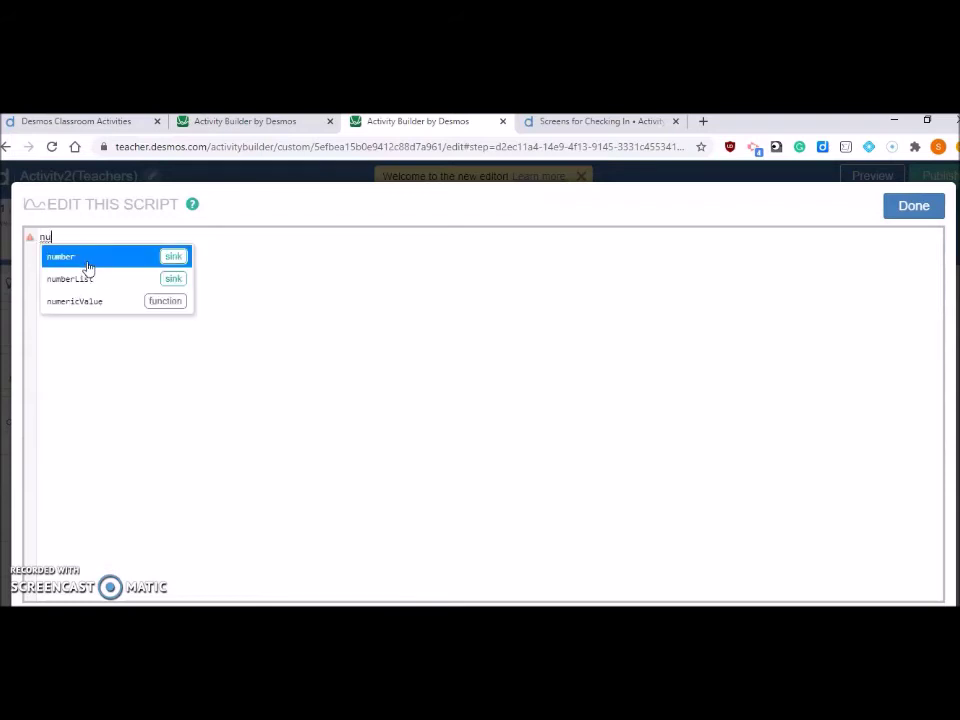
{"action": "key", "text": "BackSpace"}
{"action": "key", "text": "BackSpace"}
{"action": "type", "text": "r"}
{"action": "key", "text": "Down"}
{"action": "key", "text": "Down"}
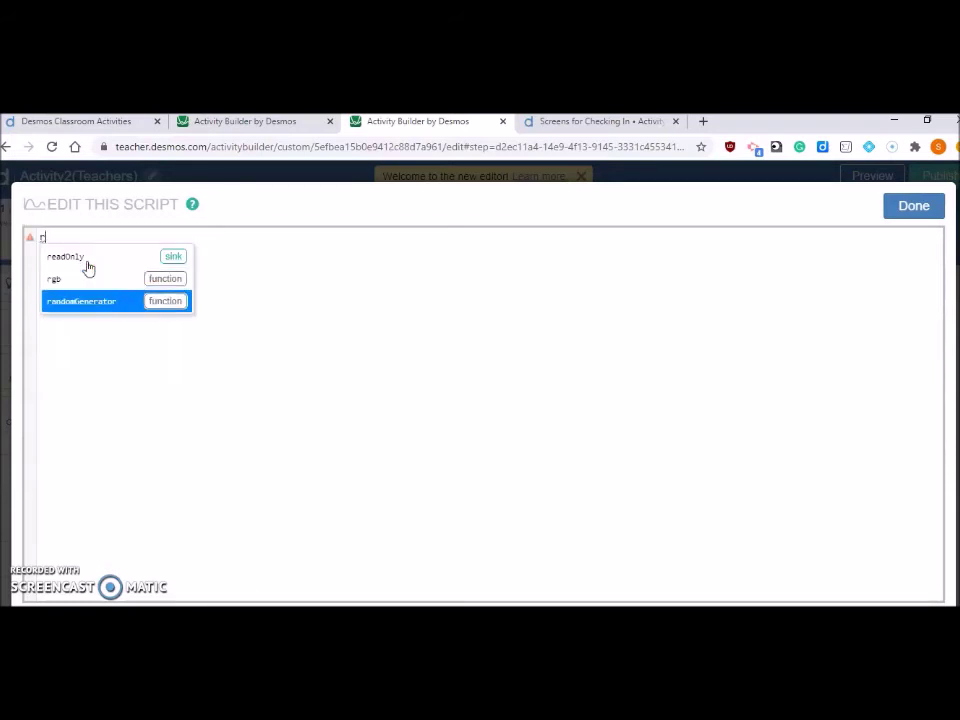
{"action": "key", "text": "Return"}
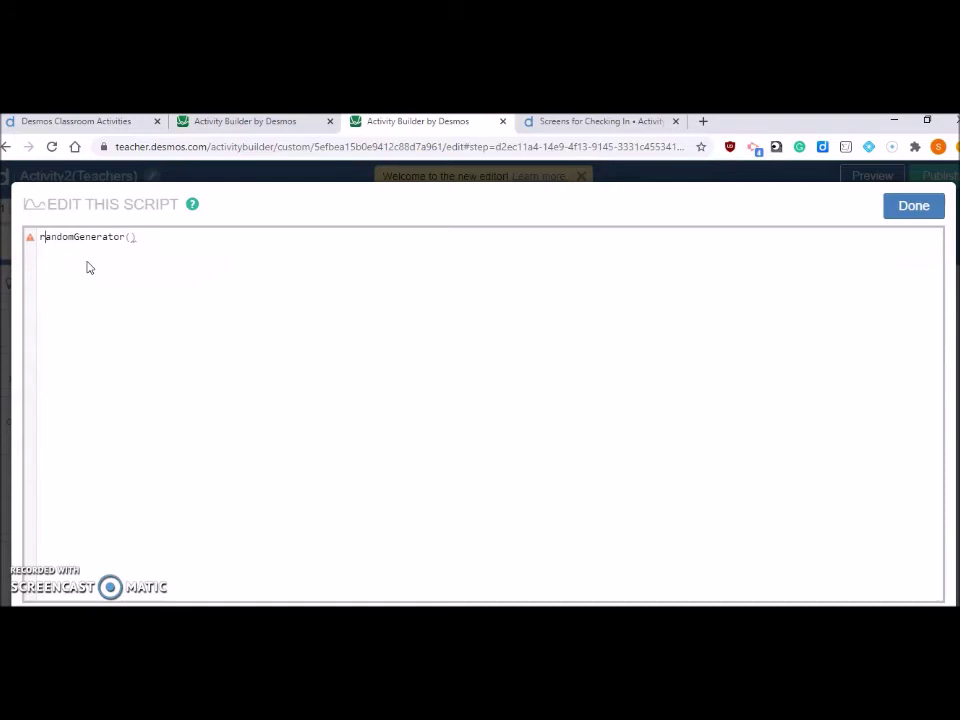
Assign the random generator to the variable r and give it Button2.pressCount as its argument
{"action": "key", "text": "Home"}
{"action": "type", "text": "r="}
{"action": "key", "text": "ctrl+Right"}
{"action": "type", "text": "bu"}
{"action": "key", "text": "Down"}
{"action": "key", "text": "Return"}
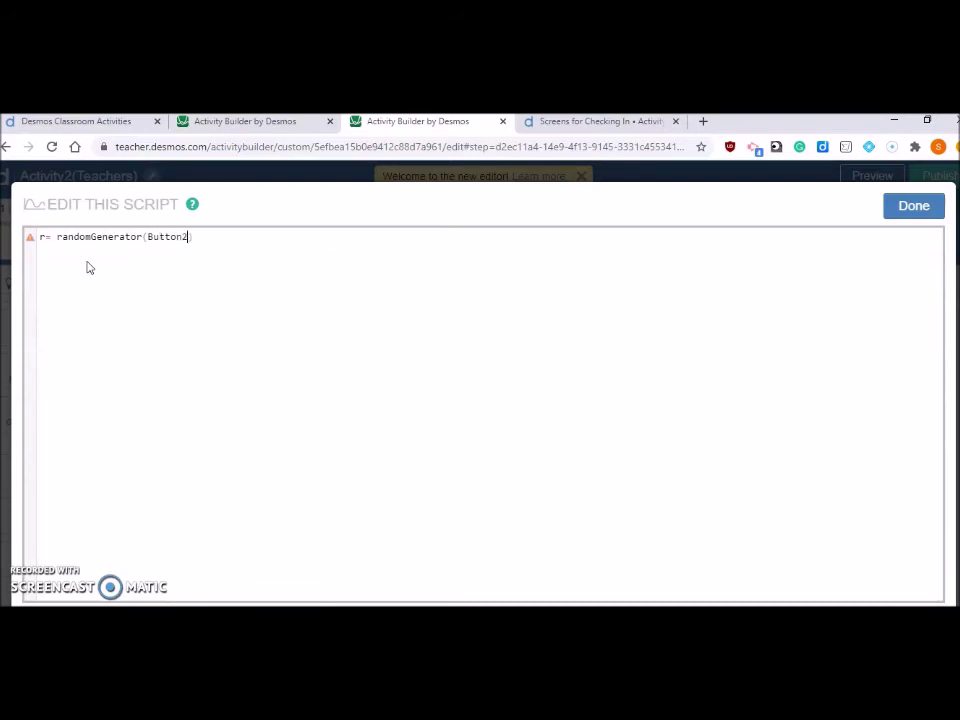
{"action": "type", "text": "."}
{"action": "key", "text": "Down"}
{"action": "key", "text": "Down"}
{"action": "key", "text": "Down"}
{"action": "key", "text": "Return"}
{"action": "key", "text": "End"}
{"action": "key", "text": "Return"}
Add a number("a") line to the Graph2 script that takes its value from r.int(-5,5)
{"action": "type", "text": "nu"}
{"action": "key", "text": "Return"}
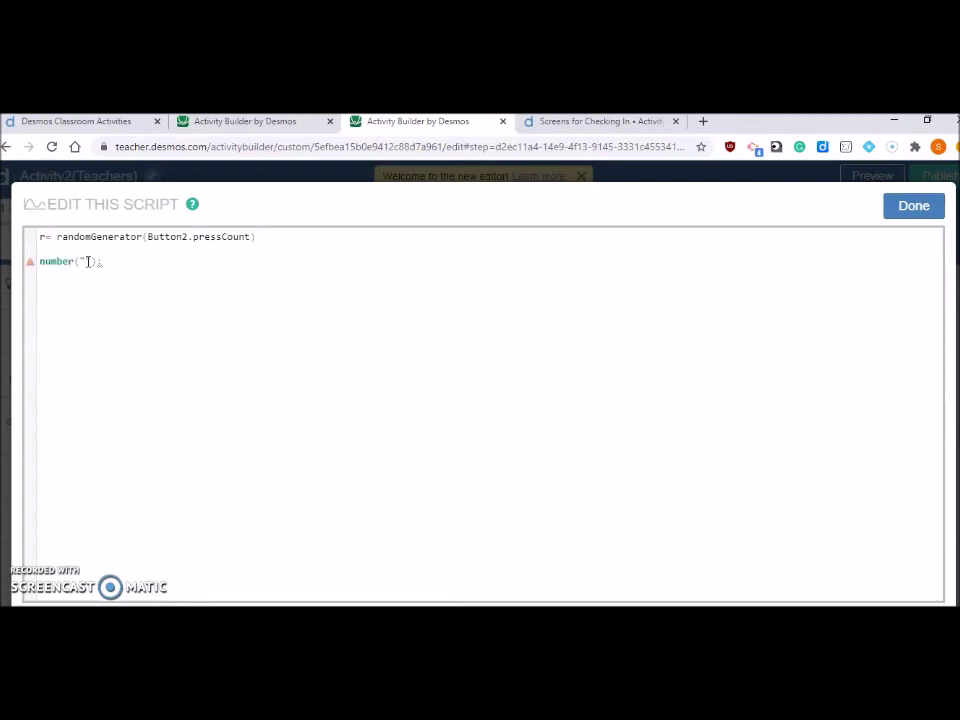
{"action": "type", "text": "r\"):r."}
{"action": "key", "text": "Return"}
{"action": "type", "text": "-5,5)"}
{"action": "key", "text": "Return"}
Add a number("b") line to the Graph2 script that takes its value from r.int(0,5)
{"action": "type", "text": "nu"}
{"action": "key", "text": "Return"}
{"action": "type", "text": "ber(\"b\"):"}
{"action": "key", "text": "End"}
{"action": "type", "text": "r."}
{"action": "key", "text": "Return"}
{"action": "type", "text": "(0,5"}
{"action": "key", "text": "Return"}
Define the script variable s as Graph2.number("s")
{"action": "type", "text": "s"}
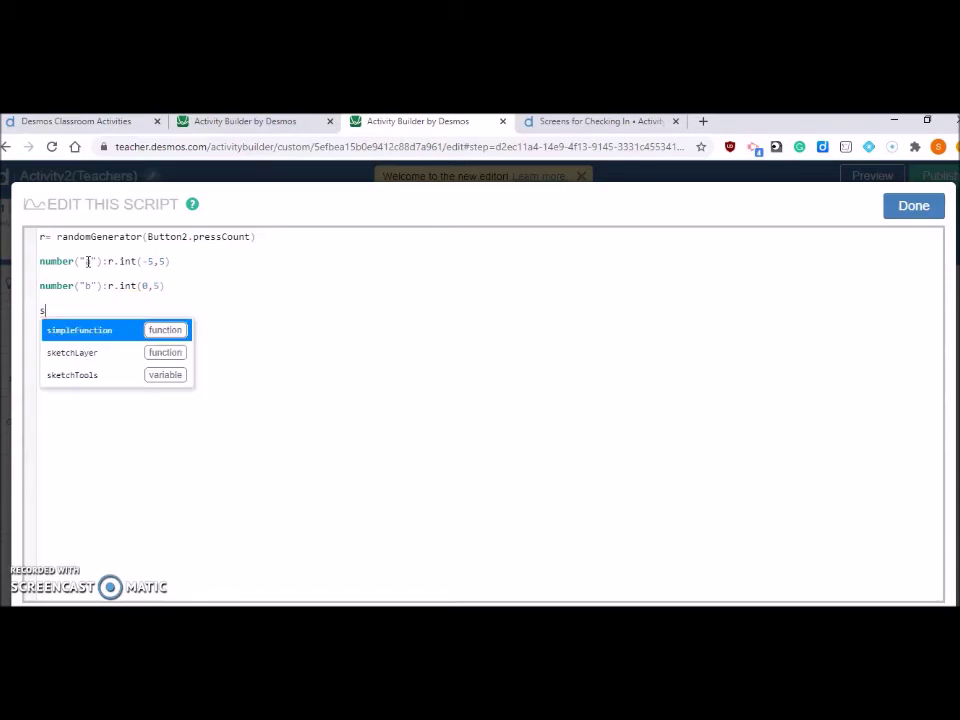
{"action": "type", "text": "="}
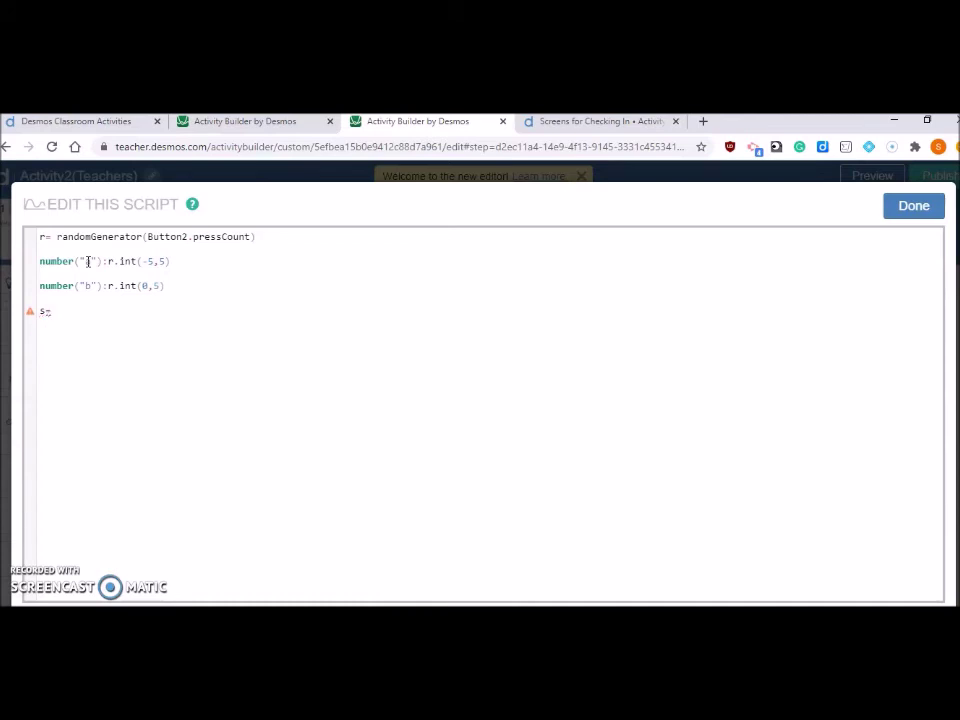
{"action": "type", "text": "Graph2."}
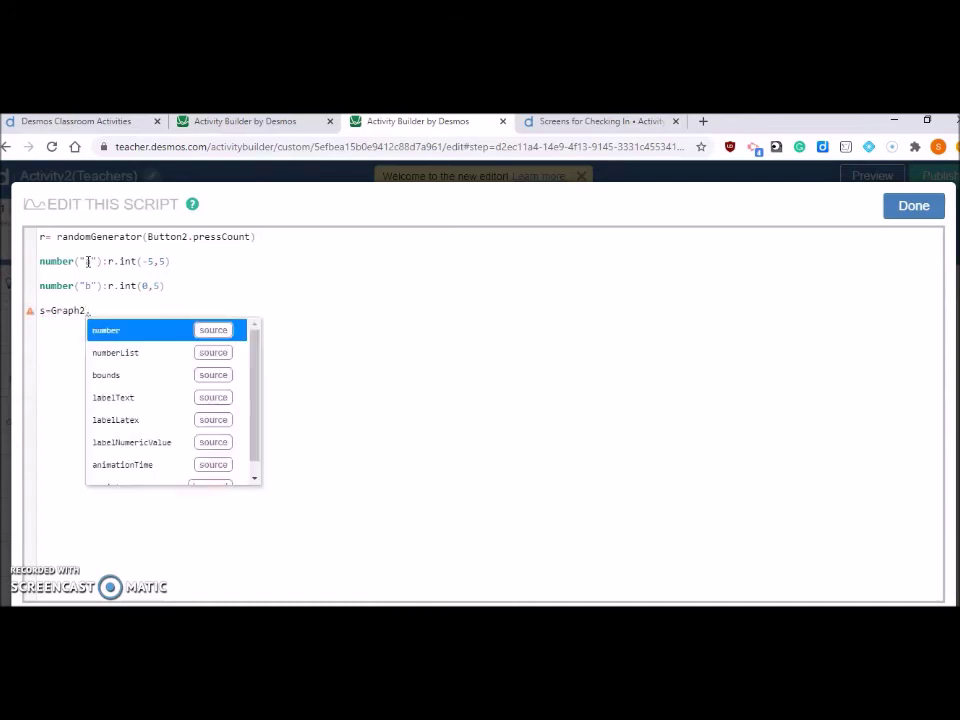
{"action": "key", "text": "Return"}
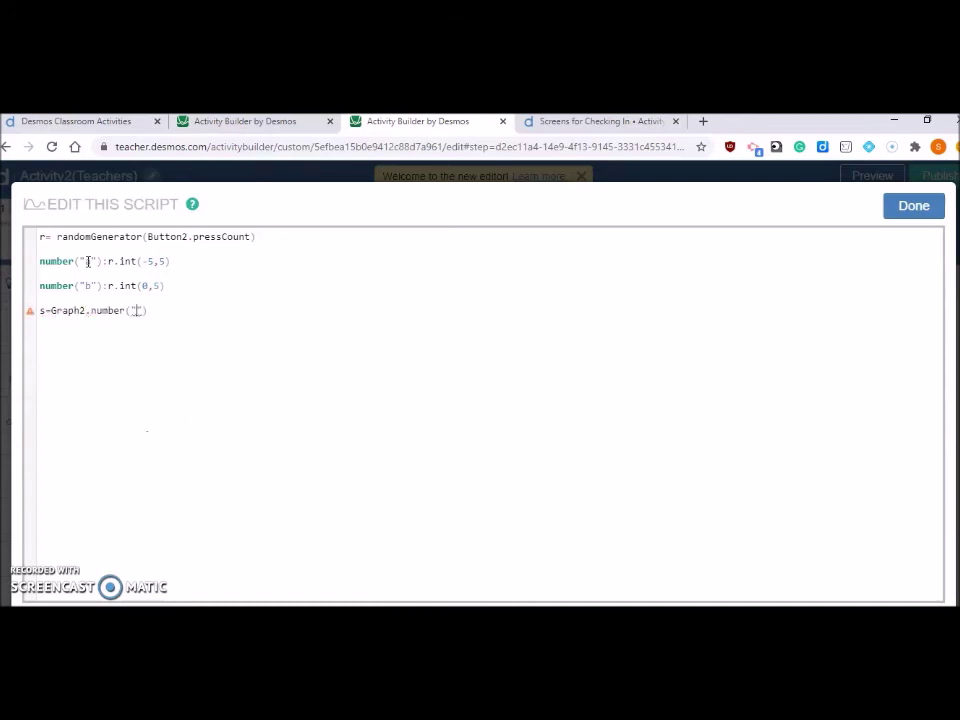
{"action": "type", "text": "s"}
Define the script variable p as Graph2.number("p")
{"action": "type", "text": "g="}
{"action": "type", "text": " G"}
{"action": "key", "text": "Return"}
{"action": "type", "text": "."}
{"action": "key", "text": "Return"}
{"action": "type", "text": "p"}
{"action": "key", "text": "Return"}
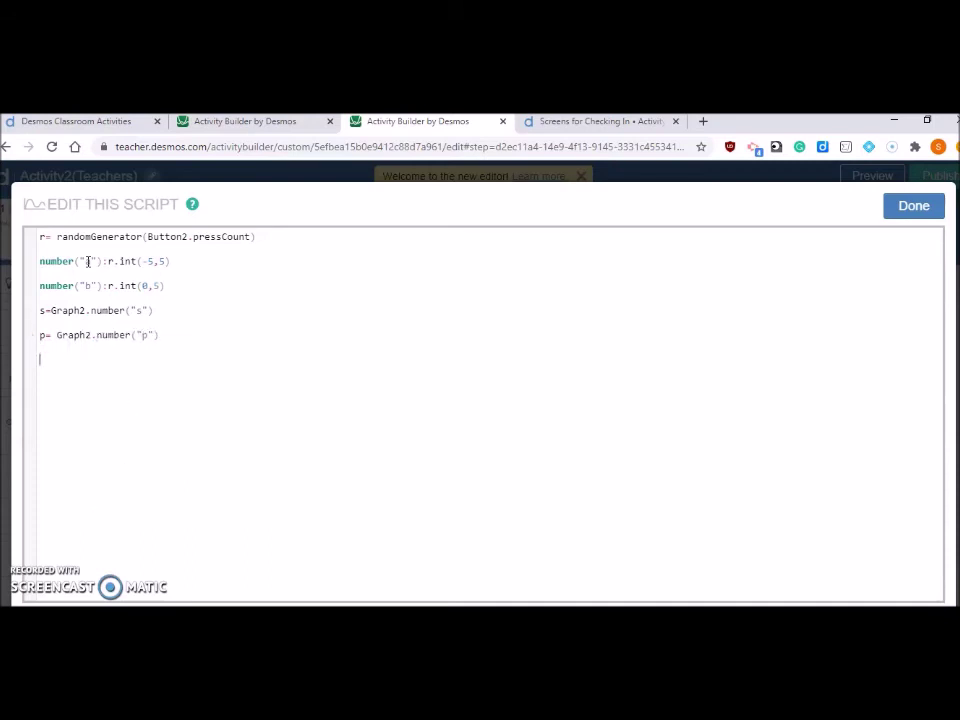
Start a variable eq in the Graph2 script as a quoted string beginning with x^2
{"action": "type", "text": "eq"}
{"action": "type", "text": "= \""}
{"action": "type", "text": "s"}
{"action": "type", "text": "{x"}
{"action": "key", "text": "BackSpace"}
{"action": "key", "text": "BackSpace"}
{"action": "key", "text": "BackSpace"}
{"action": "key", "text": "BackSpace"}
{"action": "type", "text": "x^2"}
{"action": "key", "text": "BackSpace"}
{"action": "key", "text": "BackSpace"}
{"action": "type", "text": "2"}
{"action": "key", "text": "Right"}
Complete the eq string by appending -${s}+${p}=0 after x^2
{"action": "type", "text": "+"}
{"action": "key", "text": "BackSpace"}
{"action": "type", "text": "-${s"}
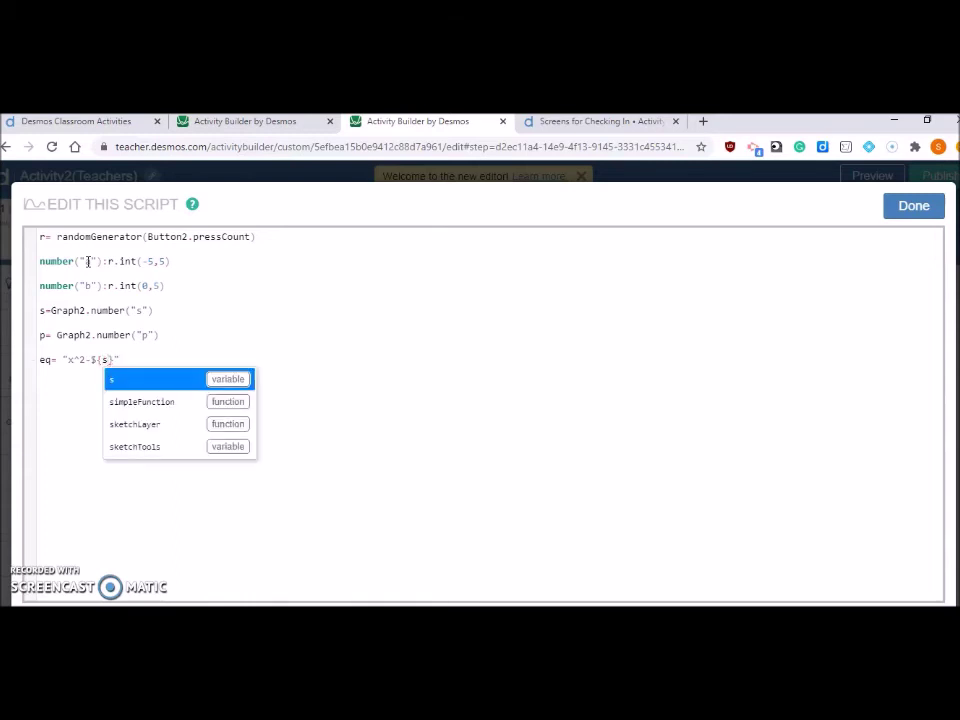
{"action": "key", "text": "Right"}
{"action": "type", "text": "+"}
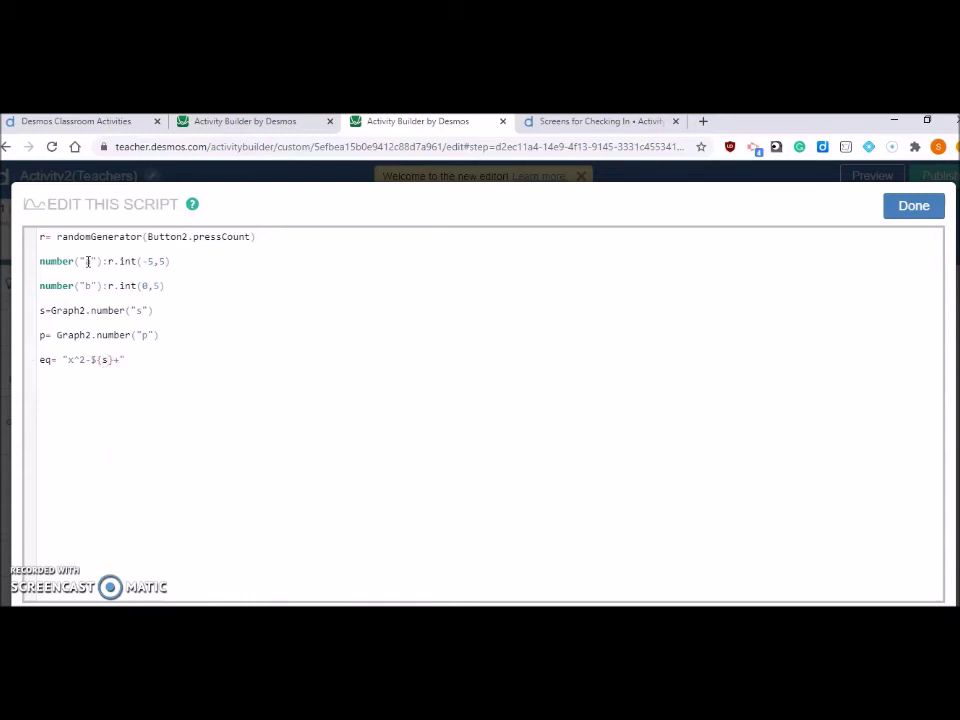
{"action": "type", "text": "${p"}
{"action": "key", "text": "Right"}
{"action": "type", "text": "-"}
{"action": "type", "text": "0"}
{"action": "key", "text": "Return"}
Define eq1 as "\\taxtcolor{blue}{${eq}}" and finish editing the Graph2 script
{"action": "type", "text": "e"}
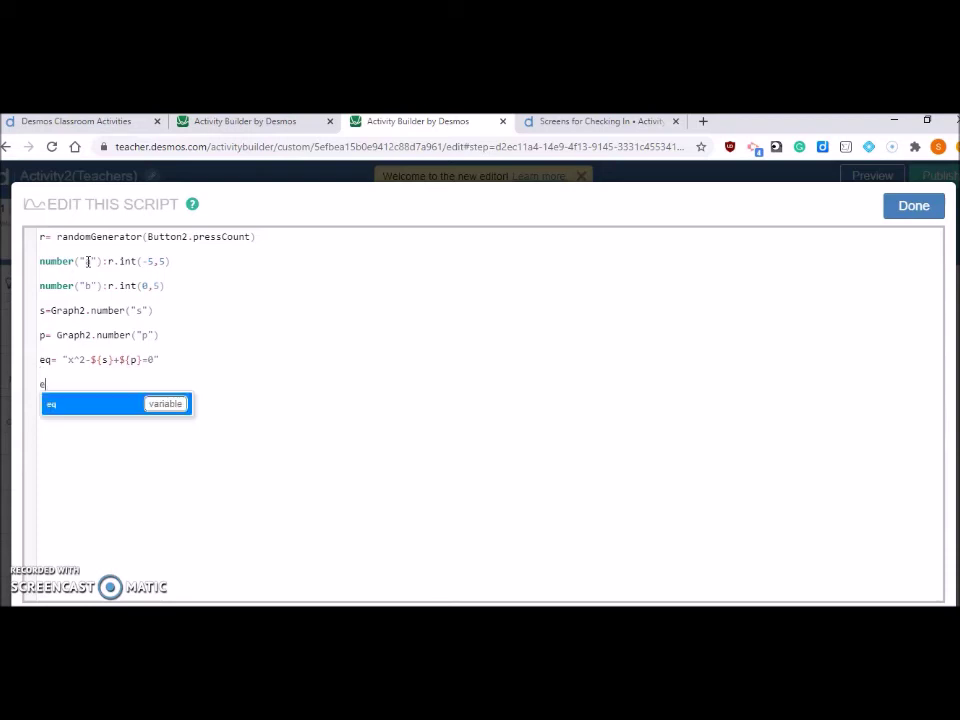
{"action": "type", "text": "q1= "}
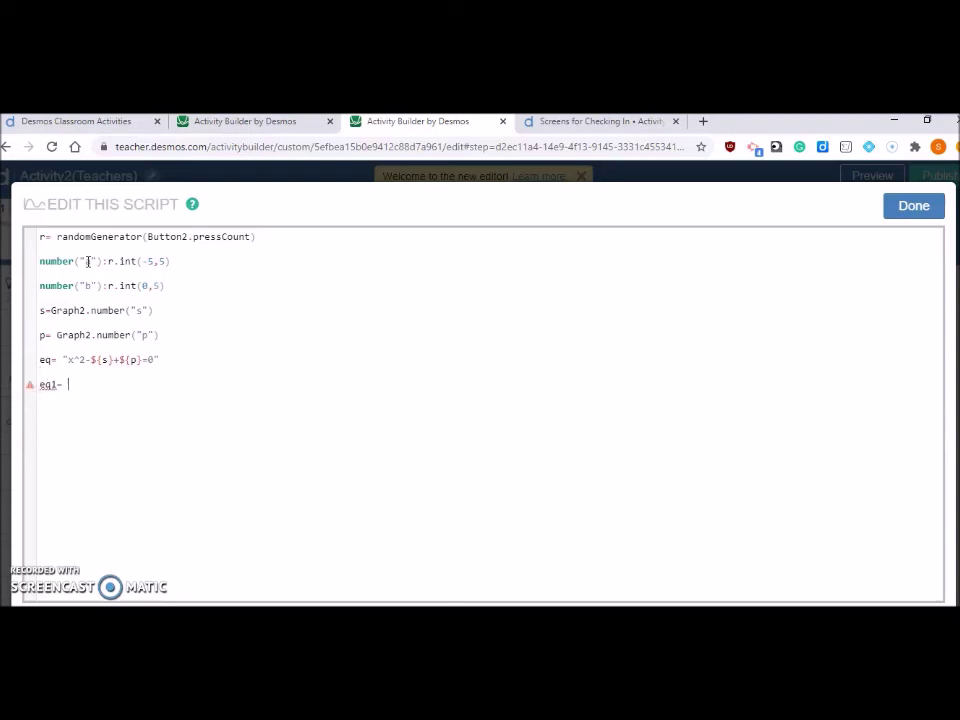
{"action": "type", "text": "\"\\\\textcolor{}{}"}
{"action": "key", "text": "Left"}
{"action": "key", "text": "Left"}
{"action": "key", "text": "Left"}
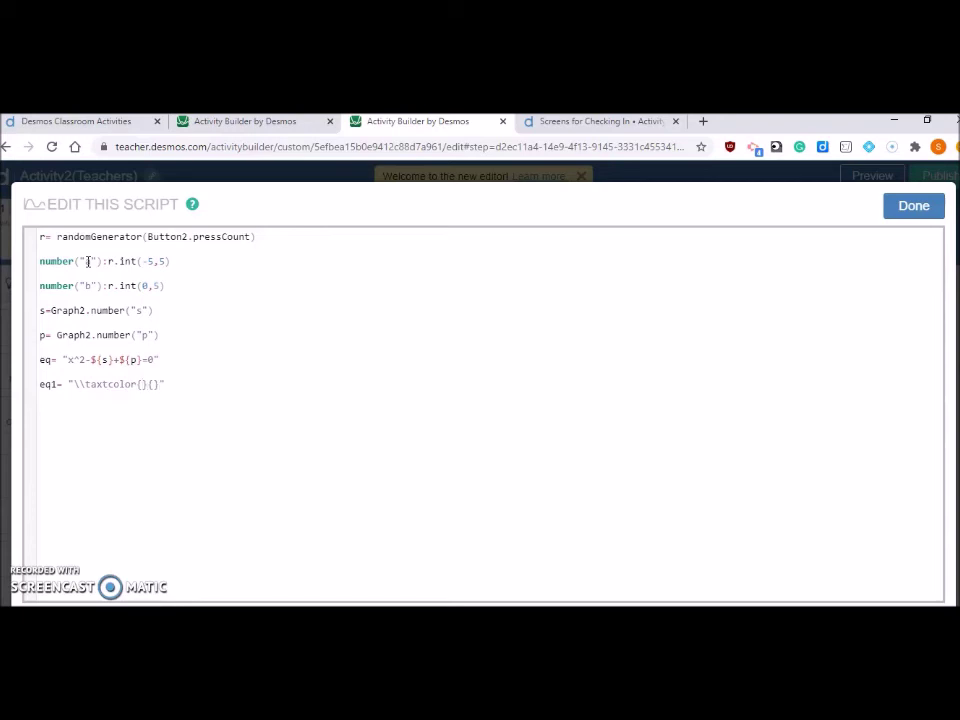
{"action": "type", "text": "blue"}
{"action": "key", "text": "Right"}
{"action": "key", "text": "Right"}
{"action": "type", "text": "${eq"}
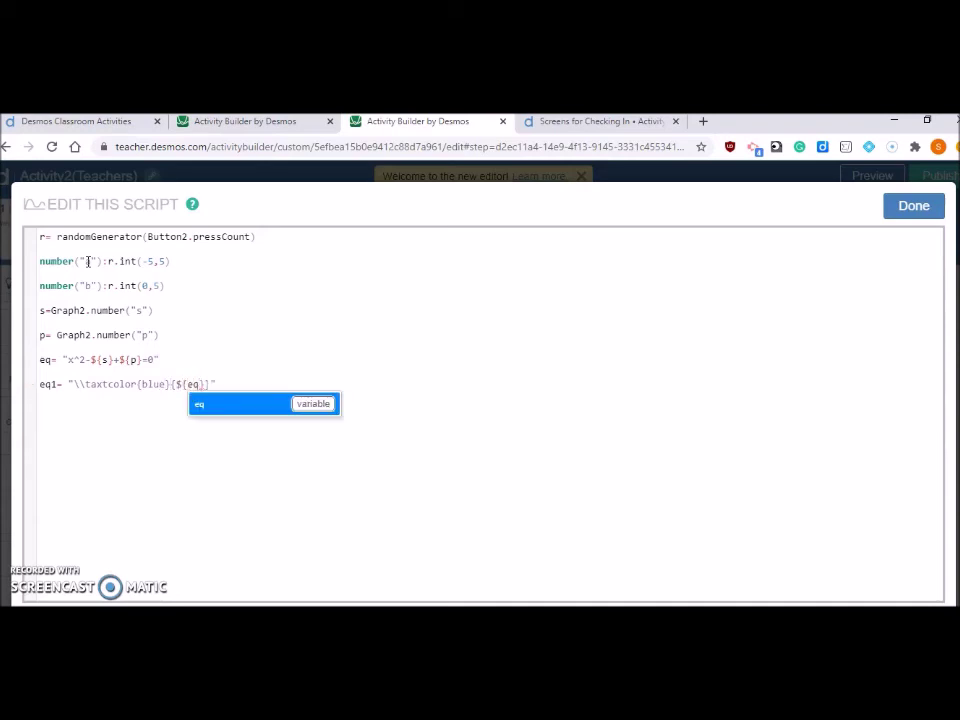
{"action": "key", "text": "End"}
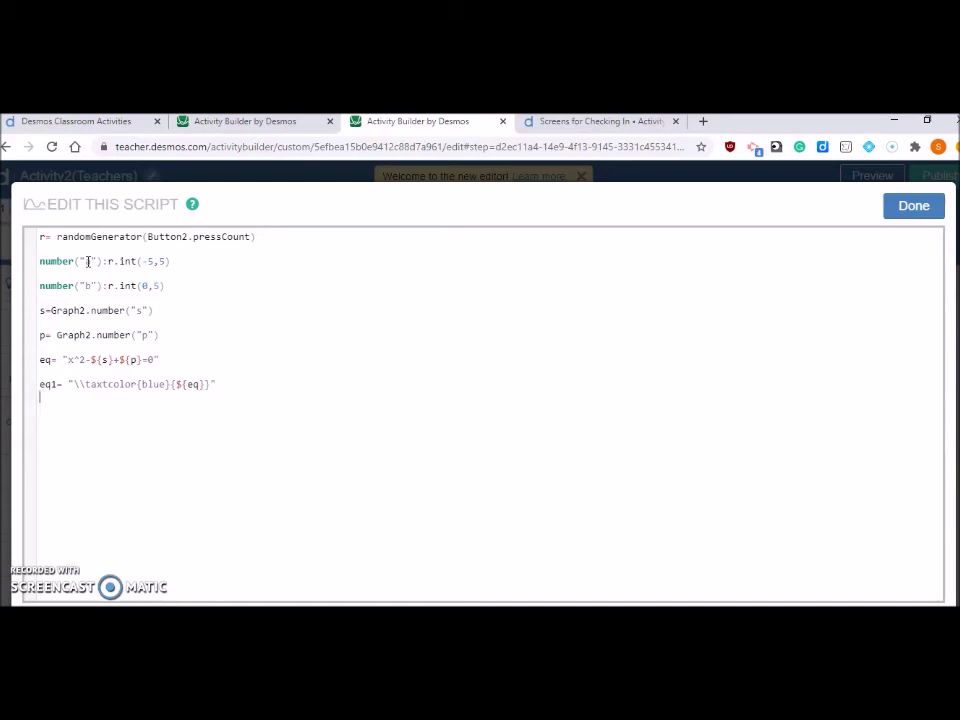
{"action": "left_click", "coordinate": [913, 207]}
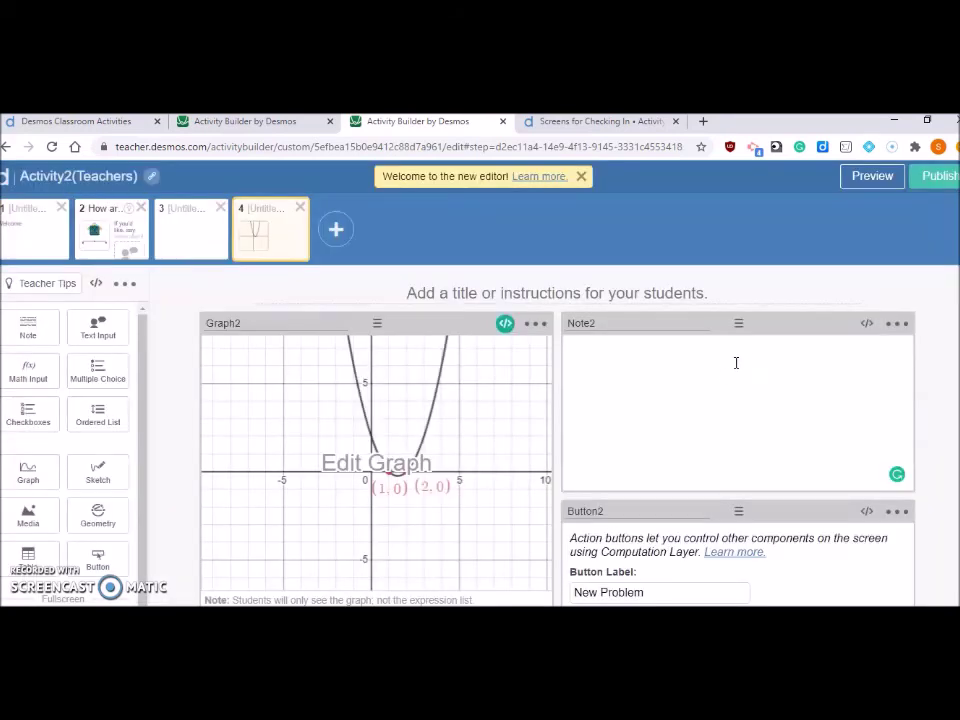
Preview screen 4 as a student, generate a new problem once and close the preview
{"action": "left_click", "coordinate": [865, 186]}
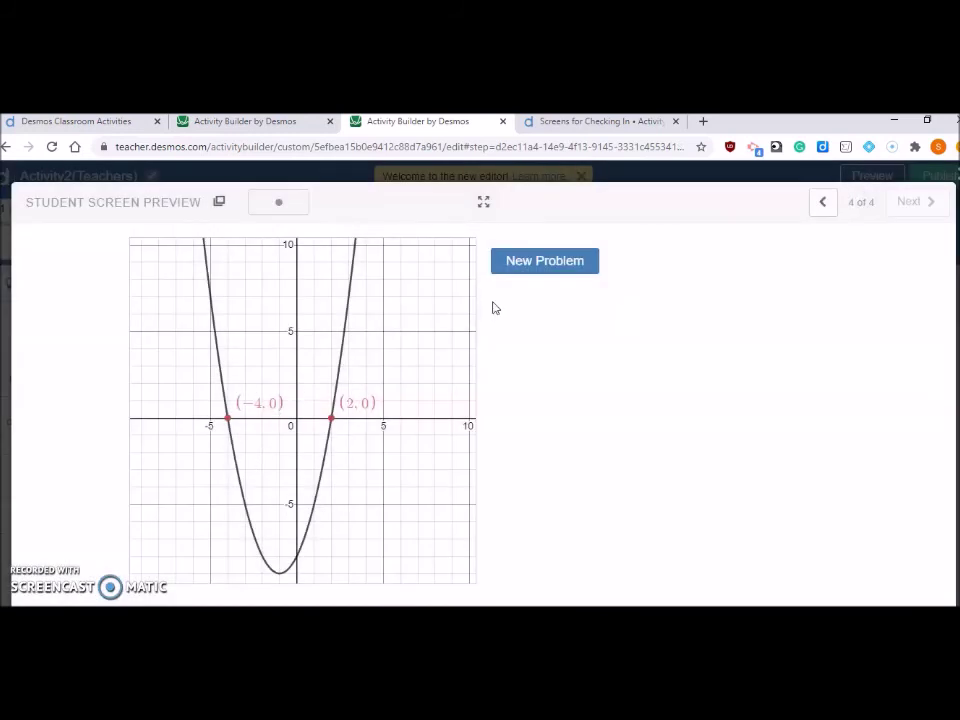
{"action": "left_click", "coordinate": [530, 271]}
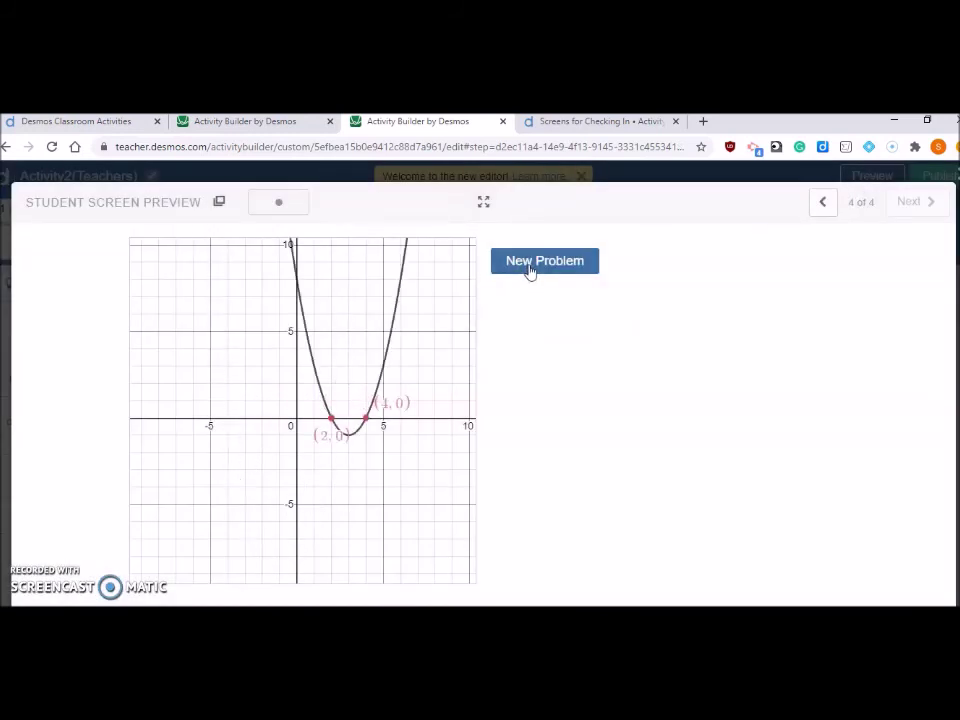
{"action": "left_click", "coordinate": [957, 186]}
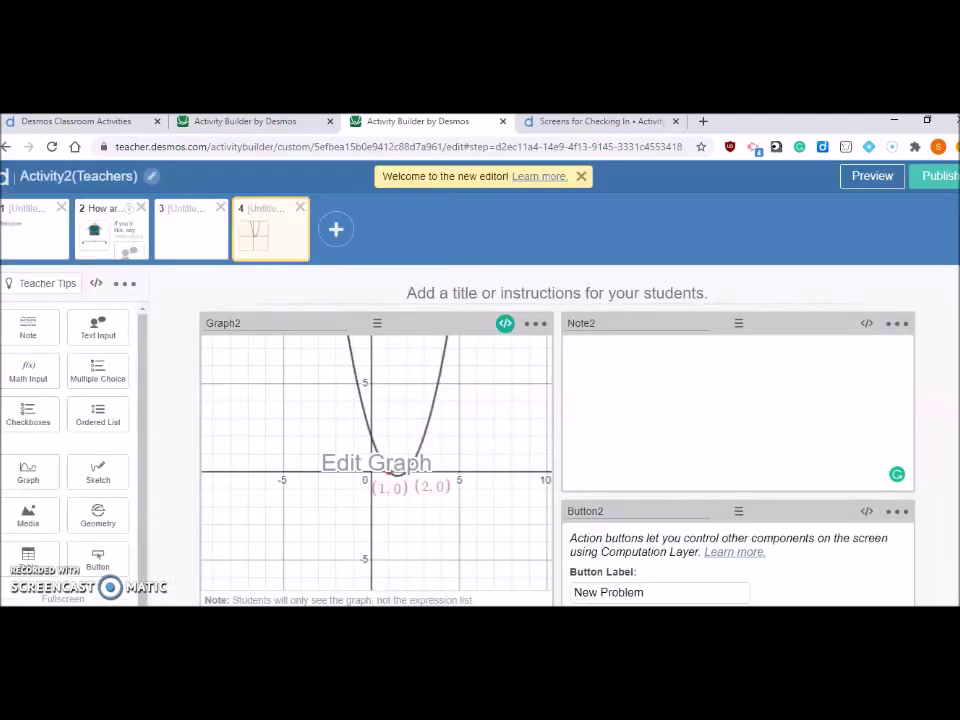
Open the Note2 script and add a content sink with an empty multi-line quoted string
{"action": "left_click", "coordinate": [865, 324]}
{"action": "type", "text": "c"}
{"action": "key", "text": "Return"}
{"action": "key", "text": "Return"}
{"action": "type", "text": "\""}
{"action": "key", "text": "Return"}
{"action": "key", "text": "Return"}
{"action": "key", "text": "Return"}
{"action": "key", "text": "Return"}
{"action": "type", "text": "\""}
{"action": "key", "text": "Up"}
{"action": "key", "text": "Up"}
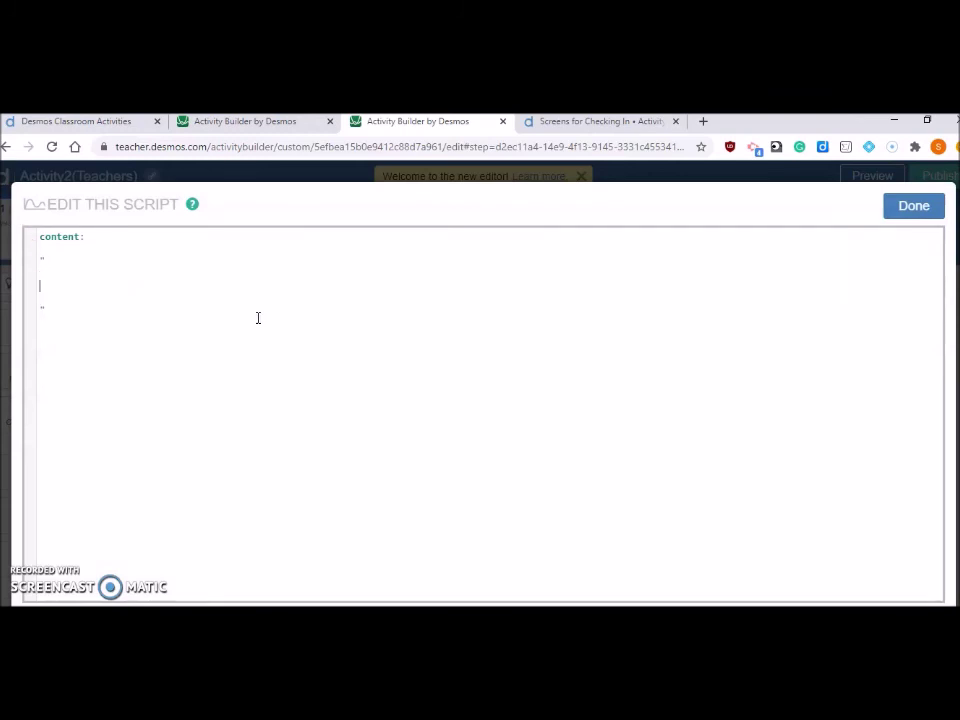
Insert the math expression `${Graph2.script.eq1}` inside the Note2 content string and finish editing the script
{"action": "type", "text": "${G"}
{"action": "key", "text": "Return"}
{"action": "type", "text": "."}
{"action": "key", "text": "Up"}
{"action": "key", "text": "Return"}
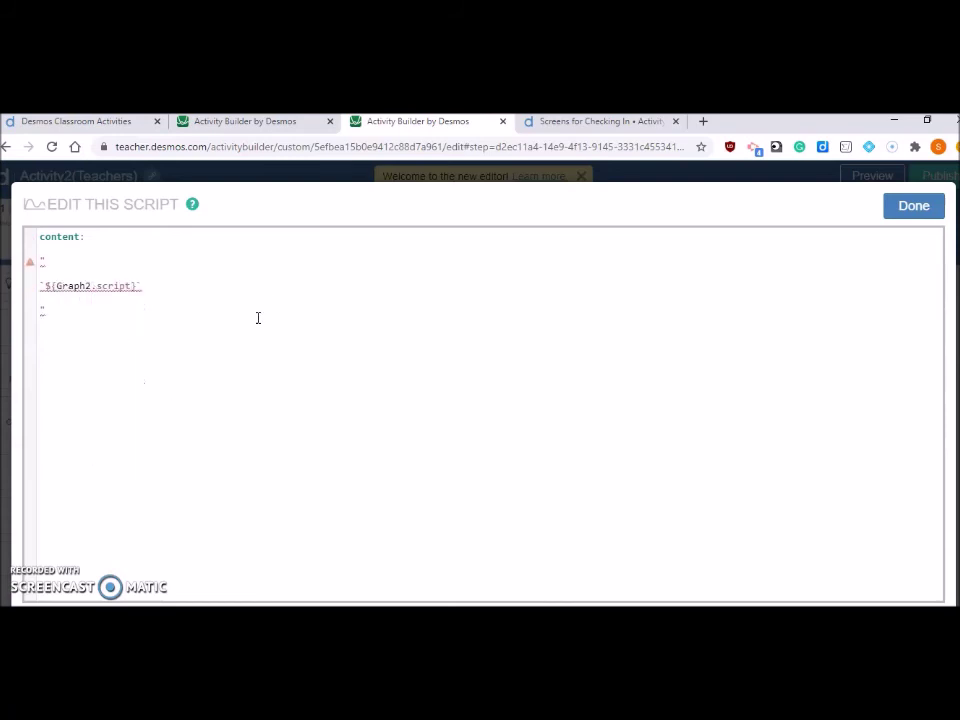
{"action": "type", "text": "."}
{"action": "key", "text": "Down"}
{"action": "key", "text": "Down"}
{"action": "key", "text": "Down"}
{"action": "key", "text": "Down"}
{"action": "key", "text": "Return"}
{"action": "left_click", "coordinate": [912, 210]}
Preview screen 4 to check the note's equation, requesting another new problem
{"action": "left_click", "coordinate": [871, 177]}
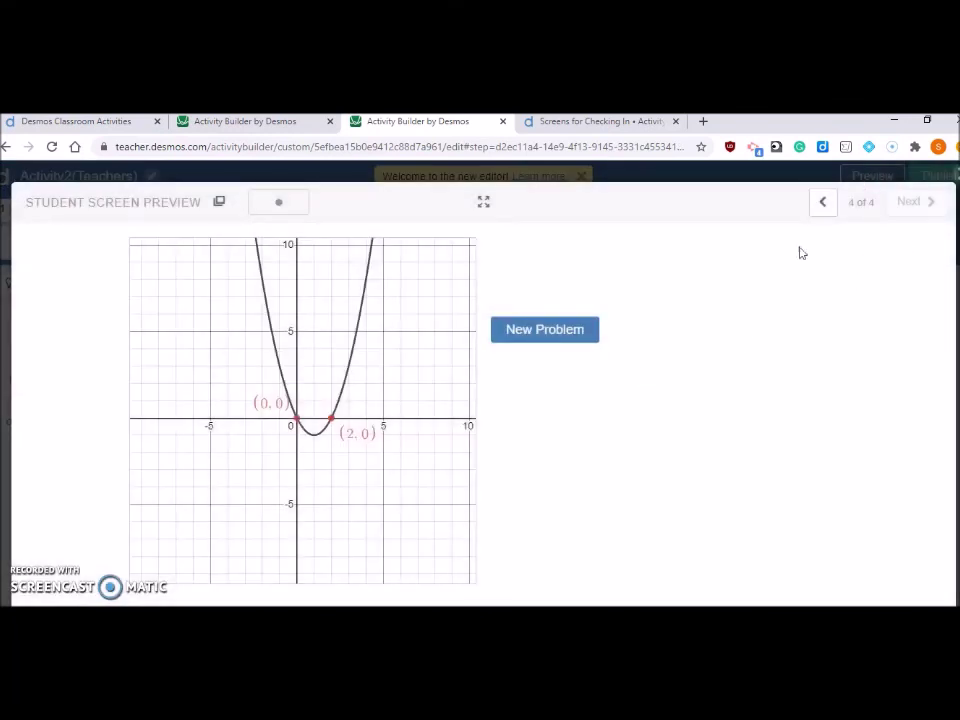
{"action": "left_click", "coordinate": [517, 340]}
{"action": "left_click", "coordinate": [956, 172]}
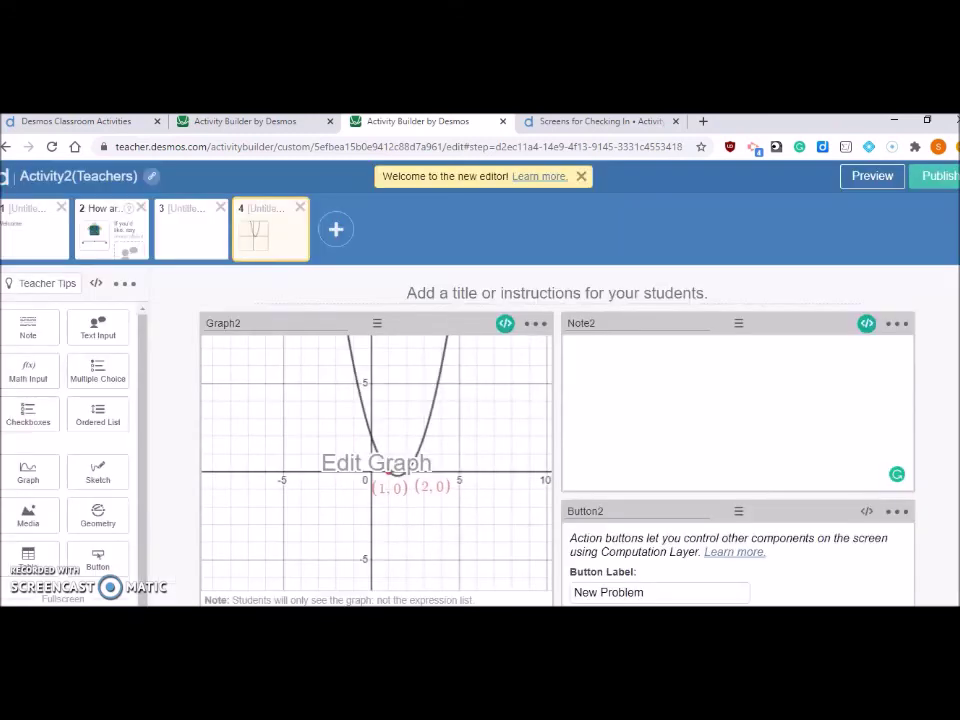
Review the Note2 and Graph2 scripts and change the equation reference in the Note2 content to Graph2.script.eq
{"action": "left_click", "coordinate": [866, 323]}
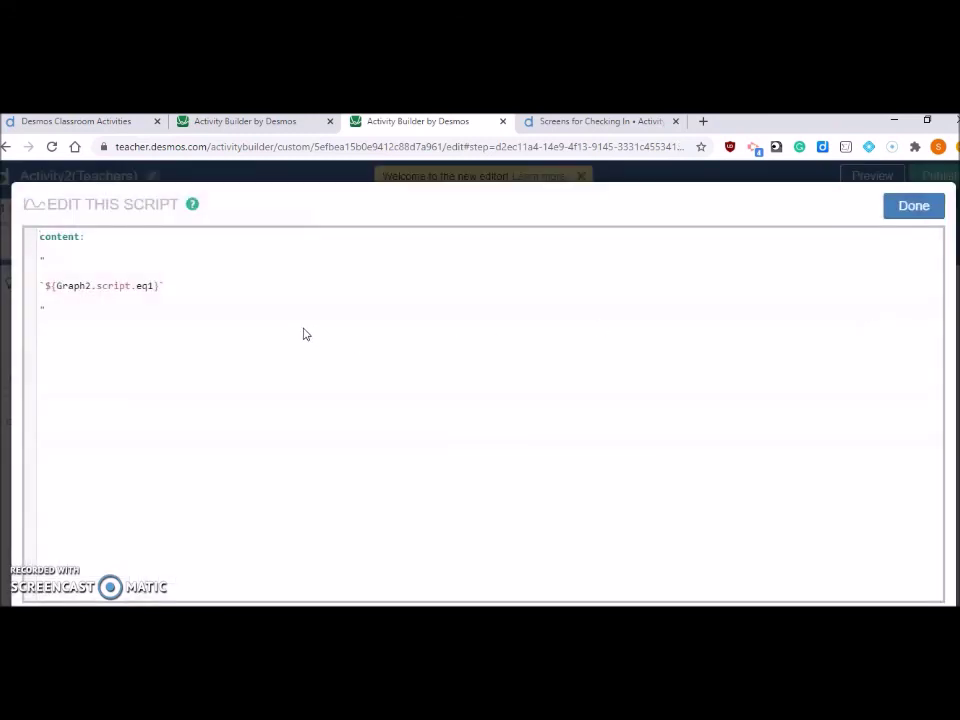
{"action": "left_click", "coordinate": [912, 212]}
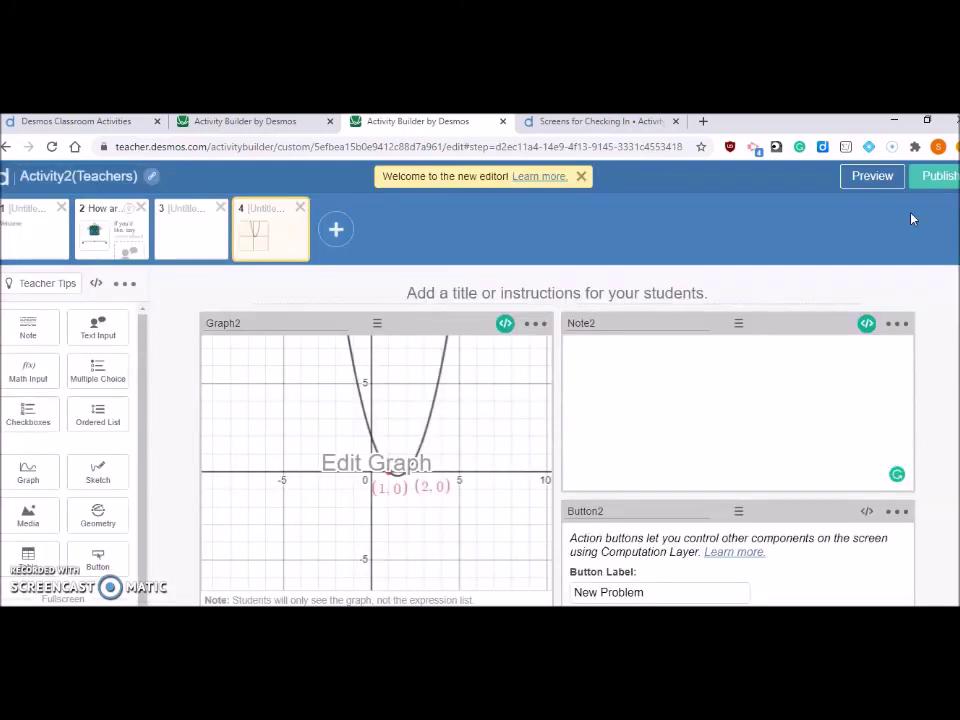
{"action": "left_click", "coordinate": [506, 325]}
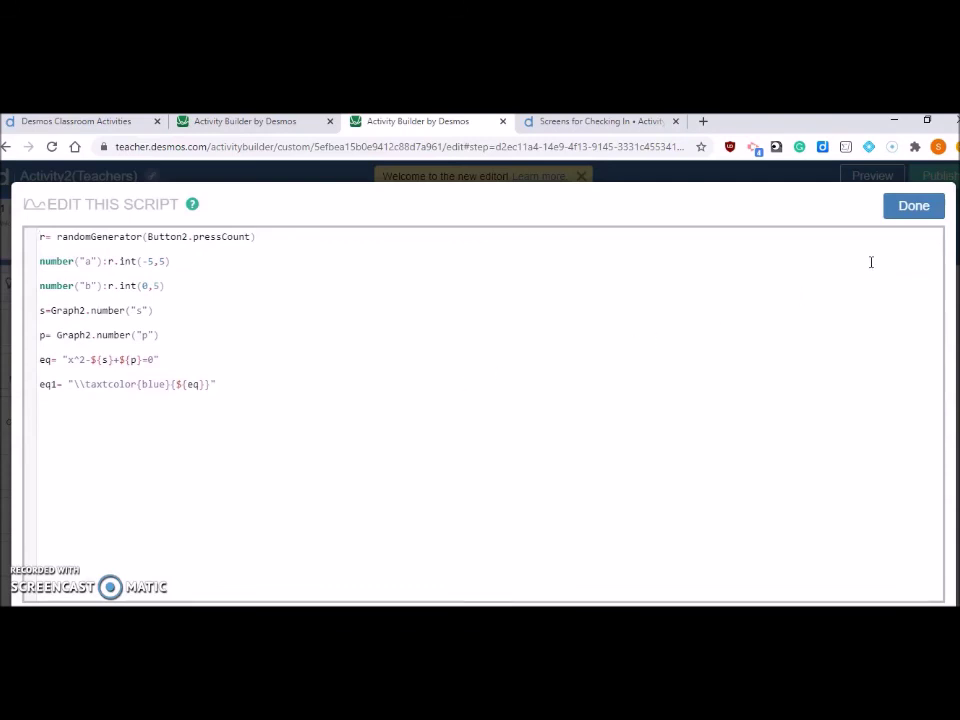
{"action": "left_click", "coordinate": [910, 212]}
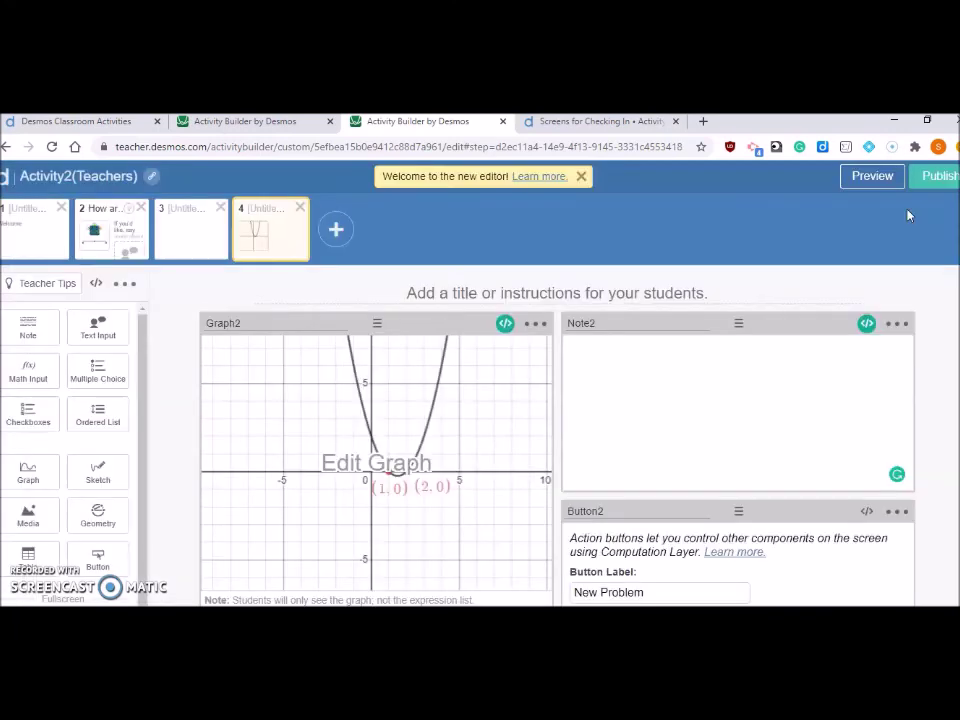
{"action": "left_click", "coordinate": [866, 323]}
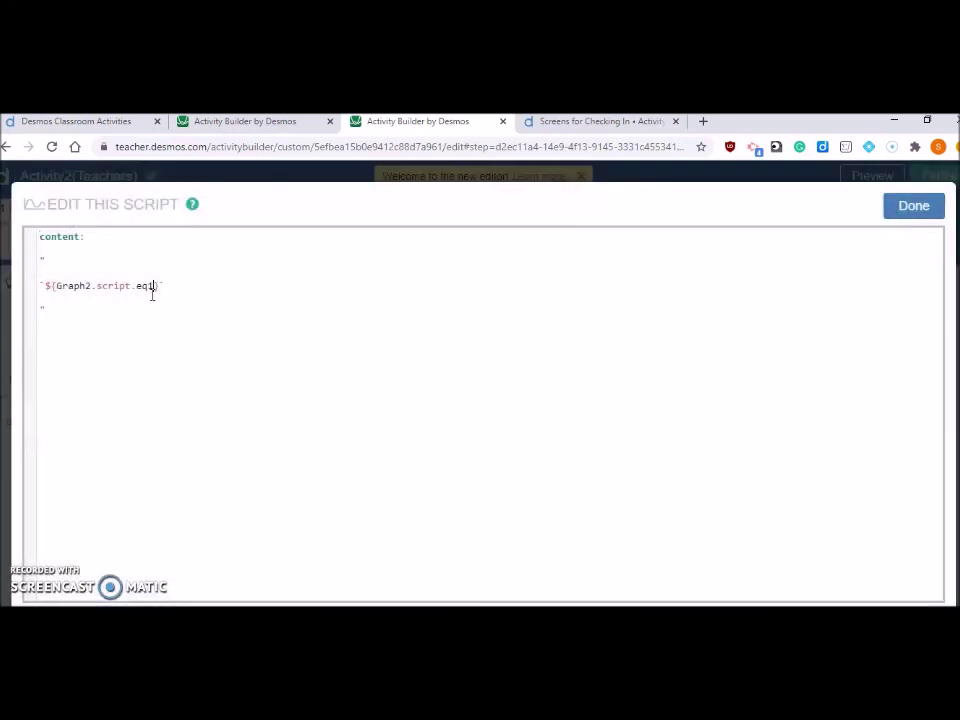
{"action": "key", "text": "BackSpace"}
{"action": "key", "text": "Right"}
{"action": "key", "text": "Right"}
{"action": "left_click", "coordinate": [910, 208]}
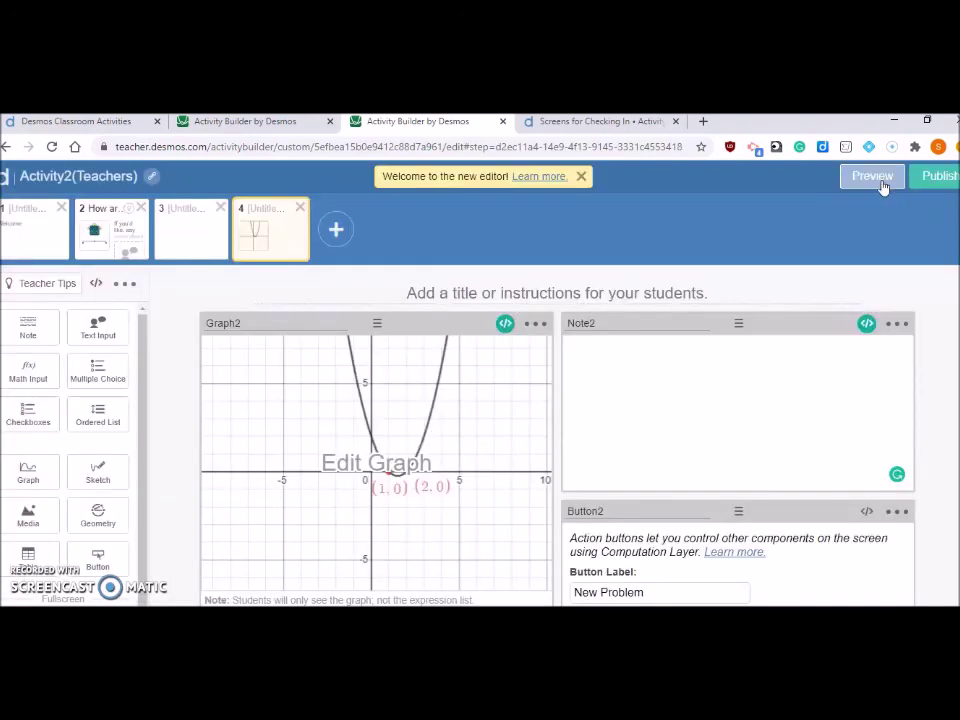
Check the equation in the student preview and insert an x after `${s}` in the eq string of the Graph2 script
{"action": "left_click", "coordinate": [872, 177]}
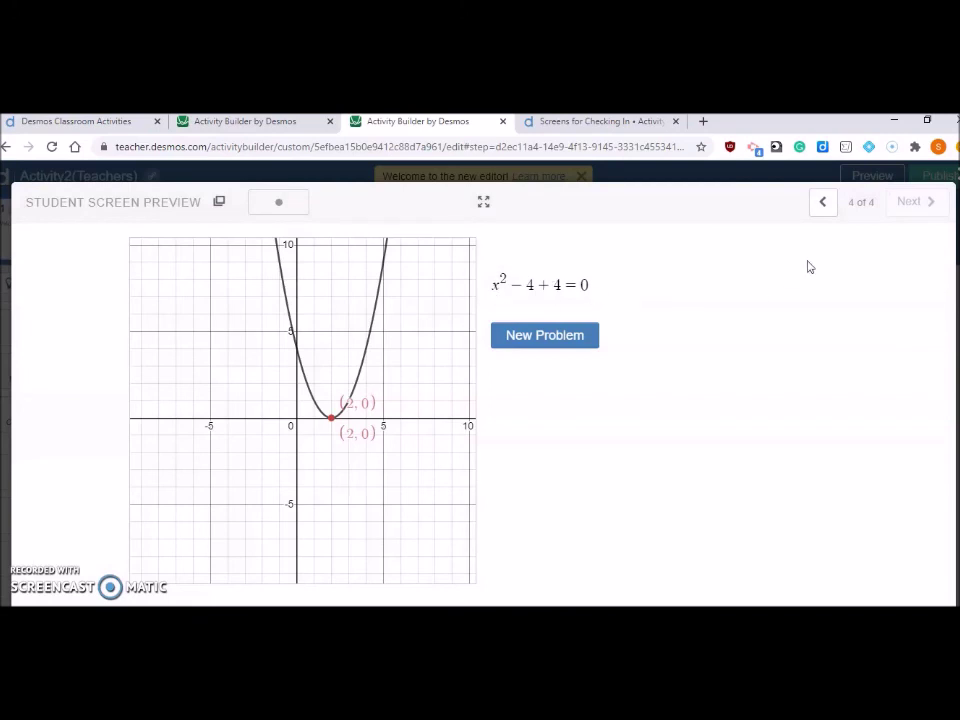
{"action": "key", "text": "Escape"}
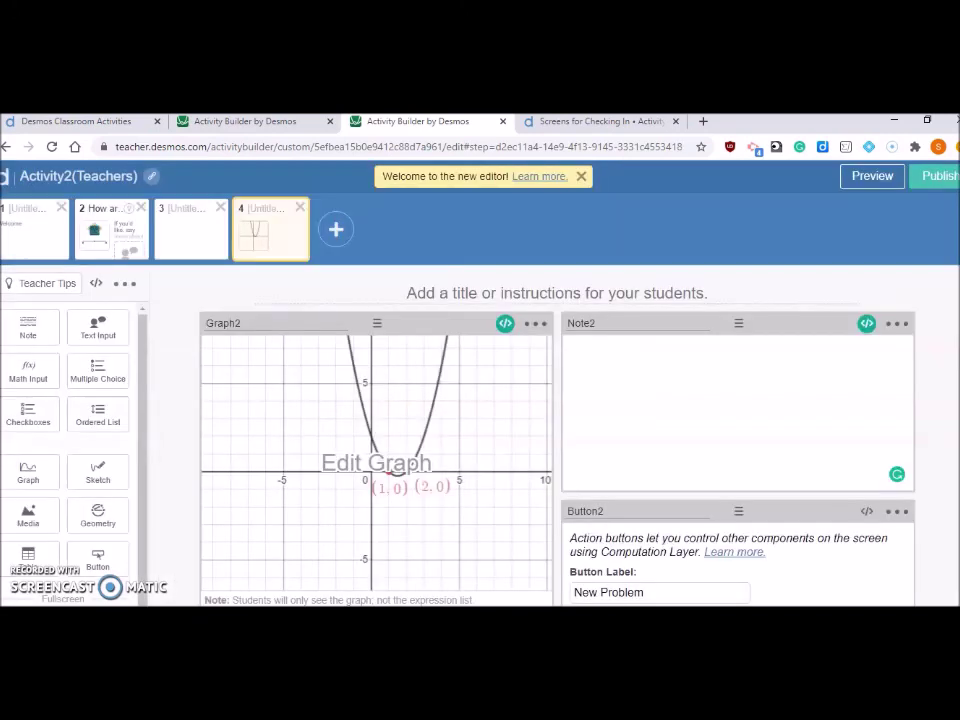
{"action": "left_click", "coordinate": [508, 326]}
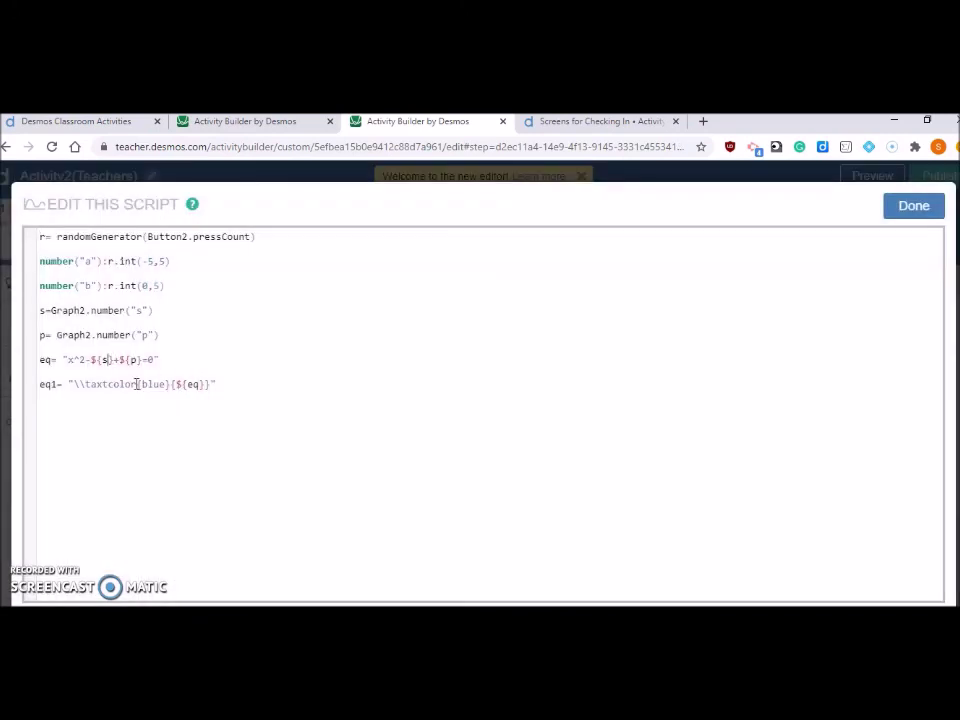
{"action": "type", "text": "x"}
{"action": "left_click", "coordinate": [913, 207]}
Preview screen 4 and request several new problems to compare the note's equation with the graph
{"action": "left_click", "coordinate": [873, 180]}
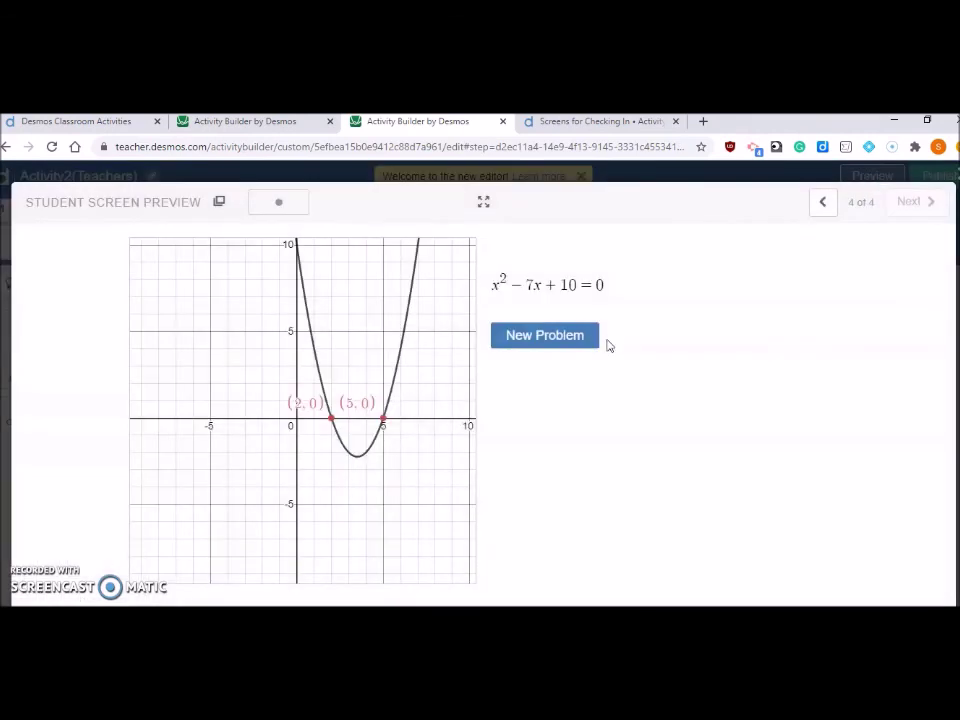
{"action": "left_click", "coordinate": [541, 336]}
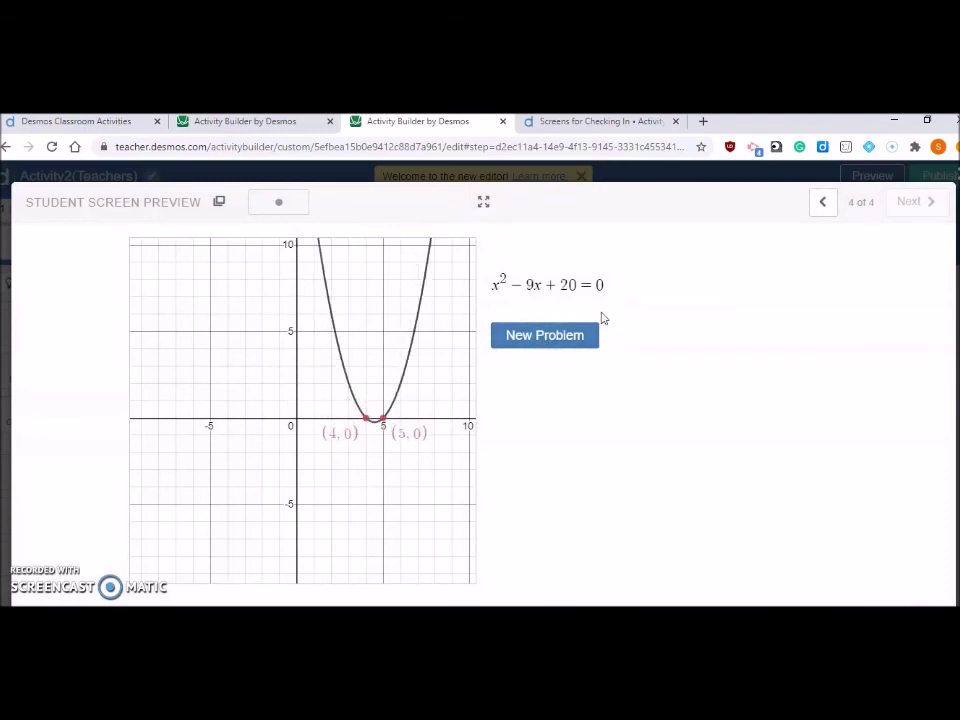
{"action": "left_click", "coordinate": [546, 342]}
{"action": "left_click", "coordinate": [546, 342]}
{"action": "left_click", "coordinate": [546, 342]}
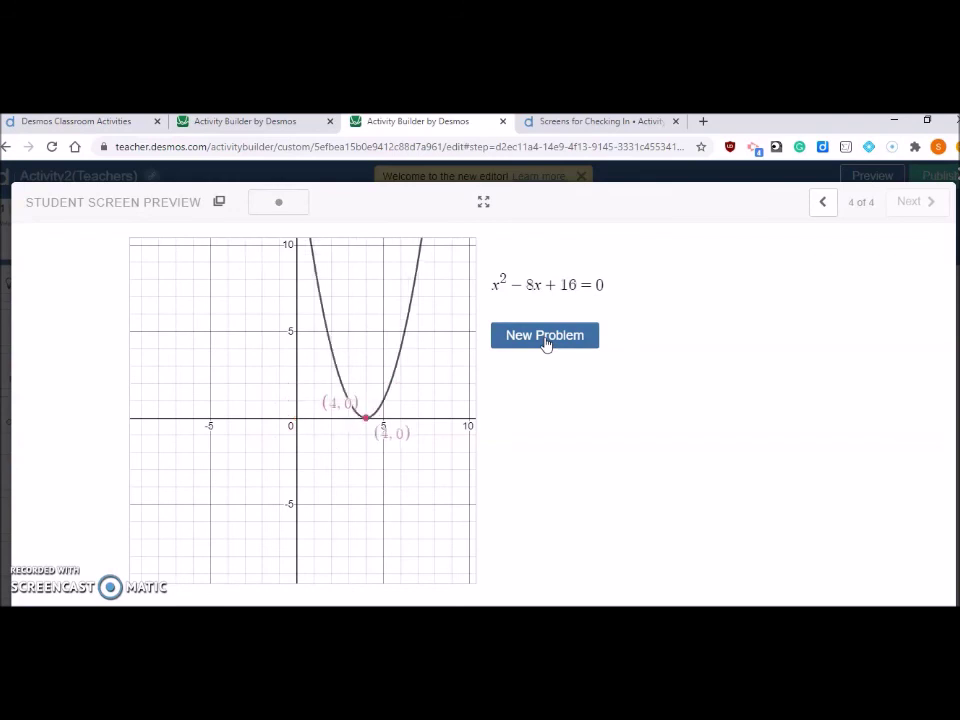
{"action": "key", "text": "Escape"}
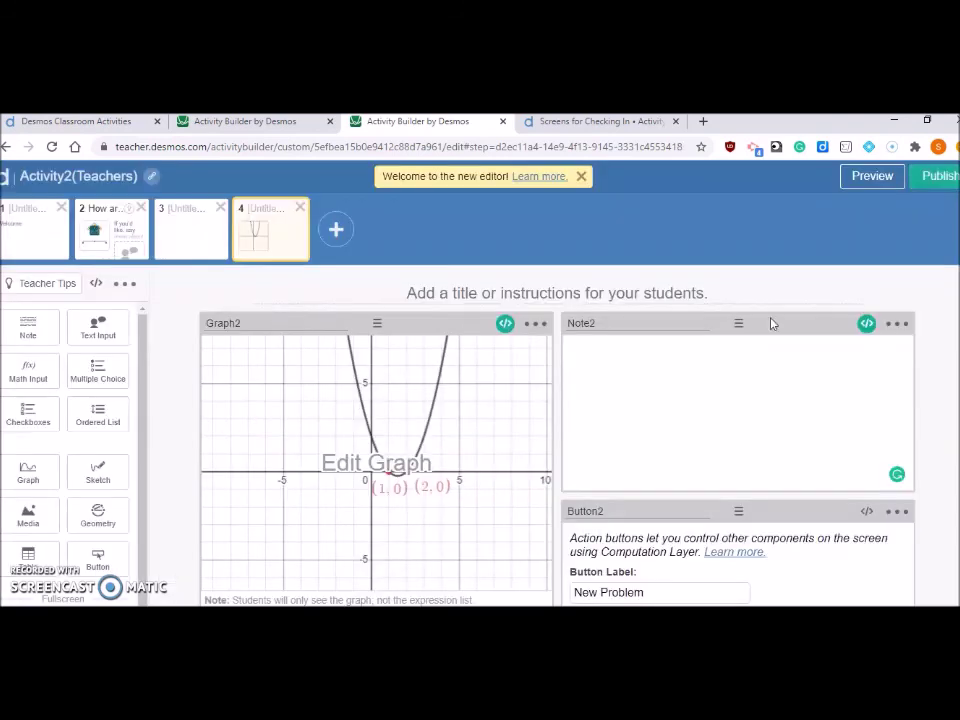
In the Note2 script, define eq2= "\\textcolor{blue}{${Graph2.script.eq}}" below the content string
{"action": "left_click", "coordinate": [866, 324]}
{"action": "left_click", "coordinate": [48, 322]}
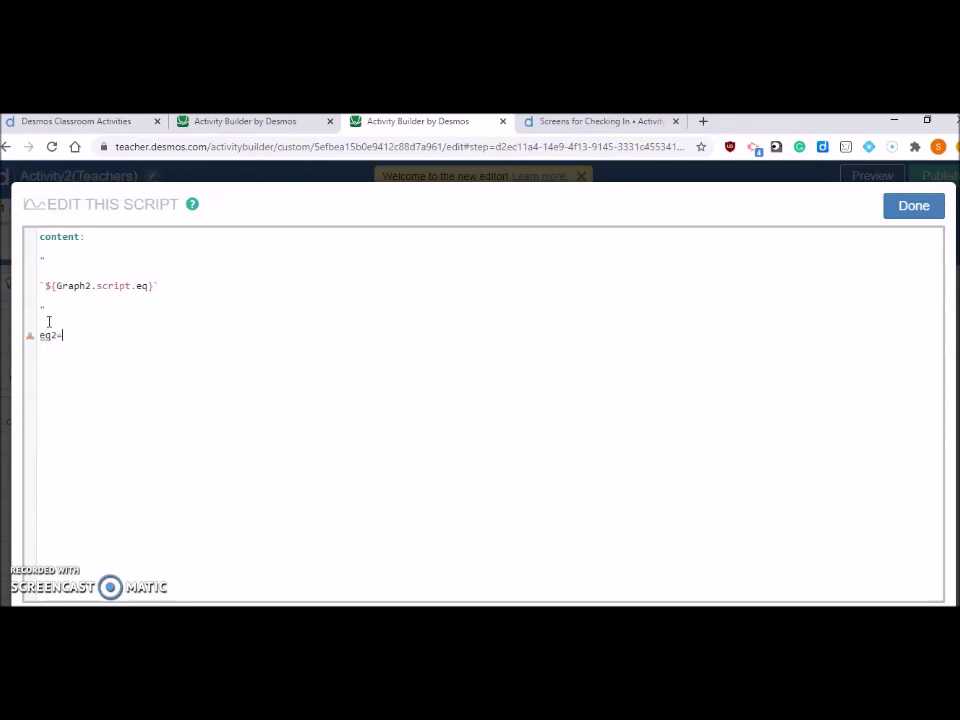
{"action": "type", "text": "\\"}
{"action": "type", "text": "lue"}
{"action": "type", "text": "}{${}Graph2.script."}
{"action": "key", "text": "Down"}
{"action": "key", "text": "Down"}
{"action": "key", "text": "Down"}
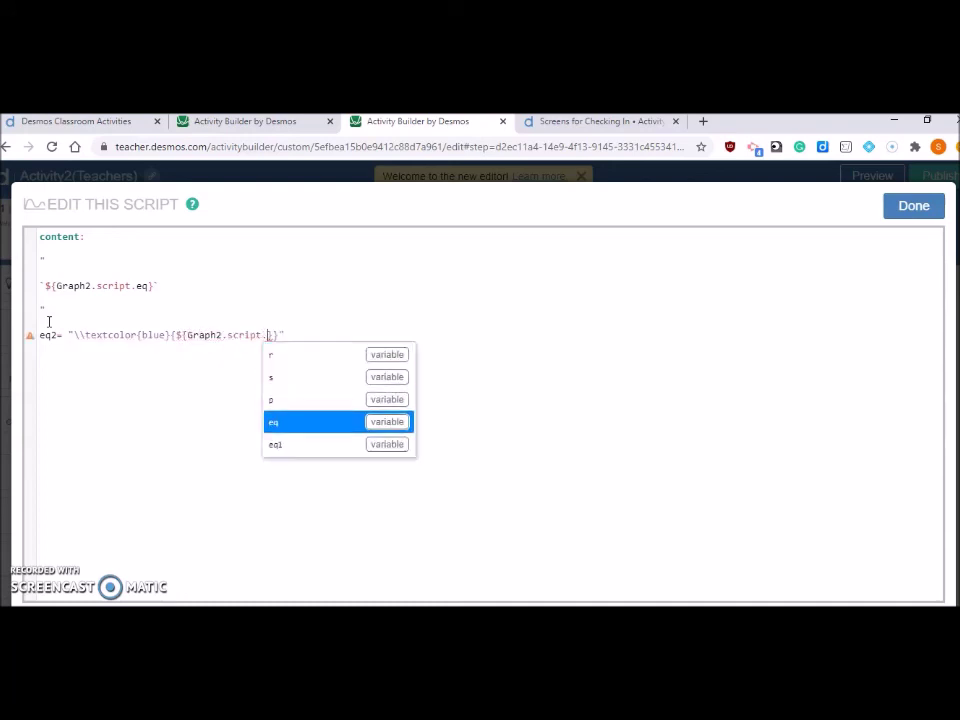
{"action": "type", "text": "eq"}
{"action": "key", "text": "End"}
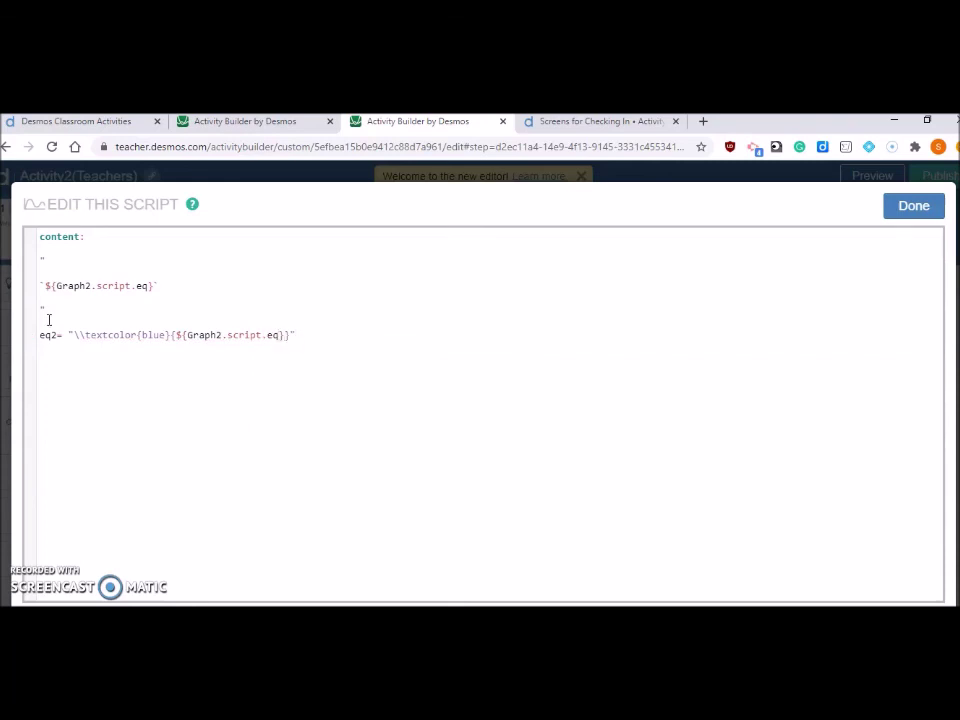
Replace the Graph2.script.eq reference inside the Note2 content with eq2 and finish editing the script
{"action": "key", "text": "BackSpace"}
{"action": "key", "text": "BackSpace"}
{"action": "key", "text": "BackSpace"}
{"action": "key", "text": "BackSpace"}
{"action": "key", "text": "BackSpace"}
{"action": "key", "text": "BackSpace"}
{"action": "key", "text": "BackSpace"}
{"action": "key", "text": "BackSpace"}
{"action": "key", "text": "BackSpace"}
{"action": "key", "text": "BackSpace"}
{"action": "key", "text": "BackSpace"}
{"action": "key", "text": "BackSpace"}
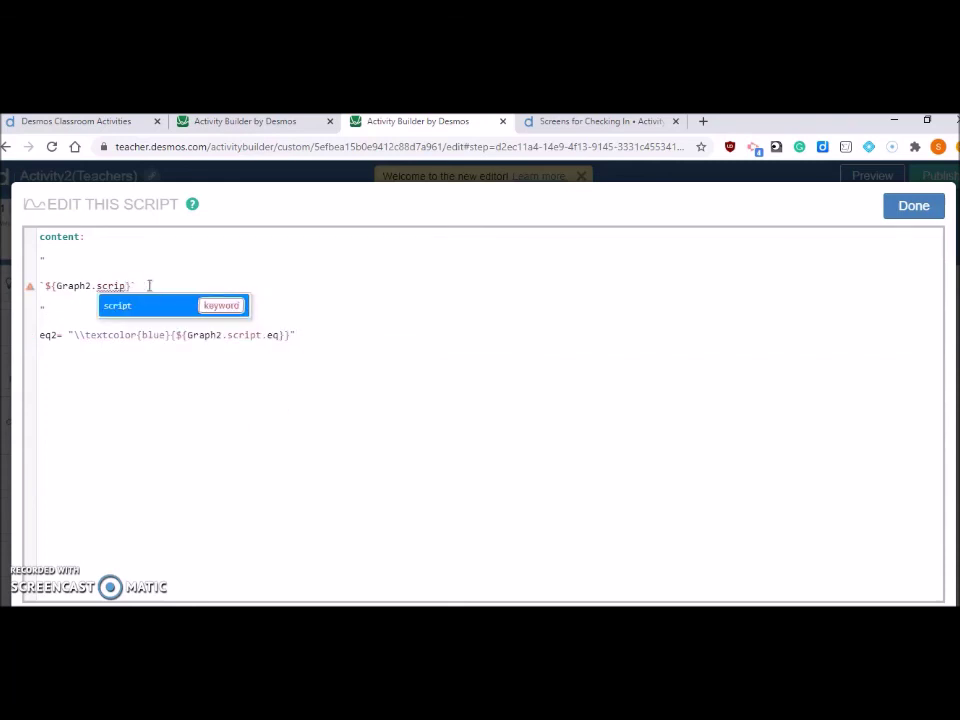
{"action": "key", "text": "BackSpace"}
{"action": "key", "text": "BackSpace"}
{"action": "key", "text": "BackSpace"}
{"action": "key", "text": "BackSpace"}
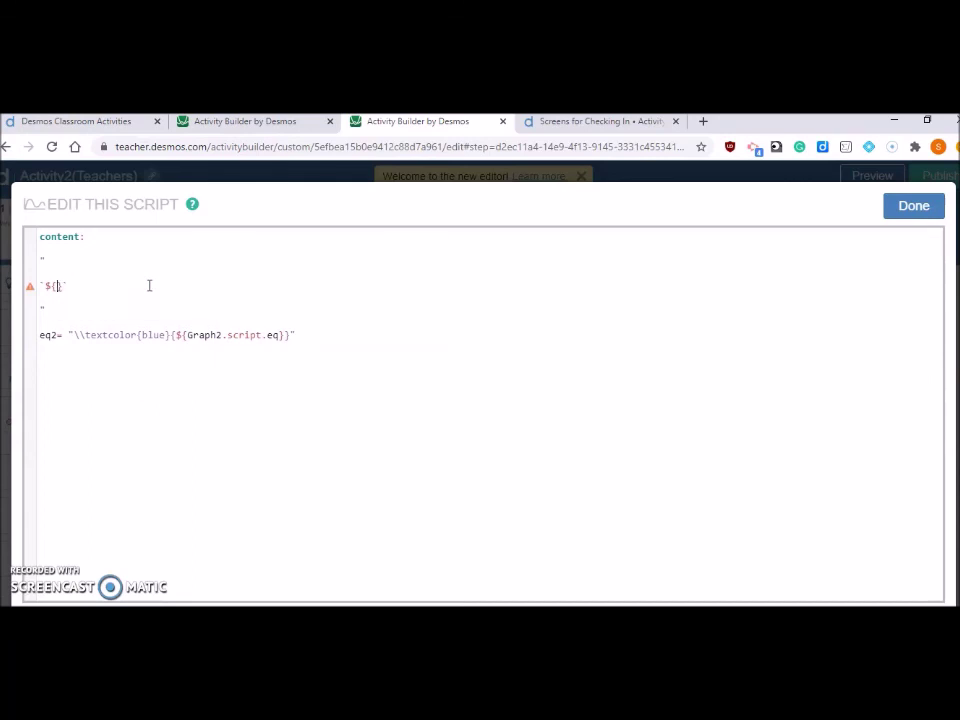
{"action": "type", "text": "eq"}
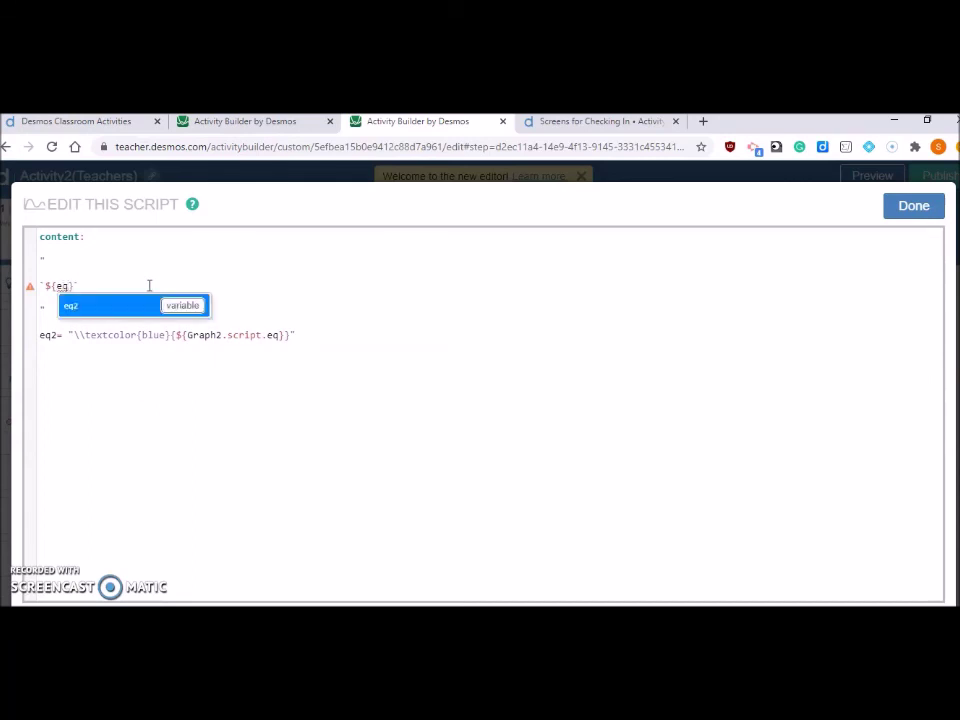
{"action": "key", "text": "Return"}
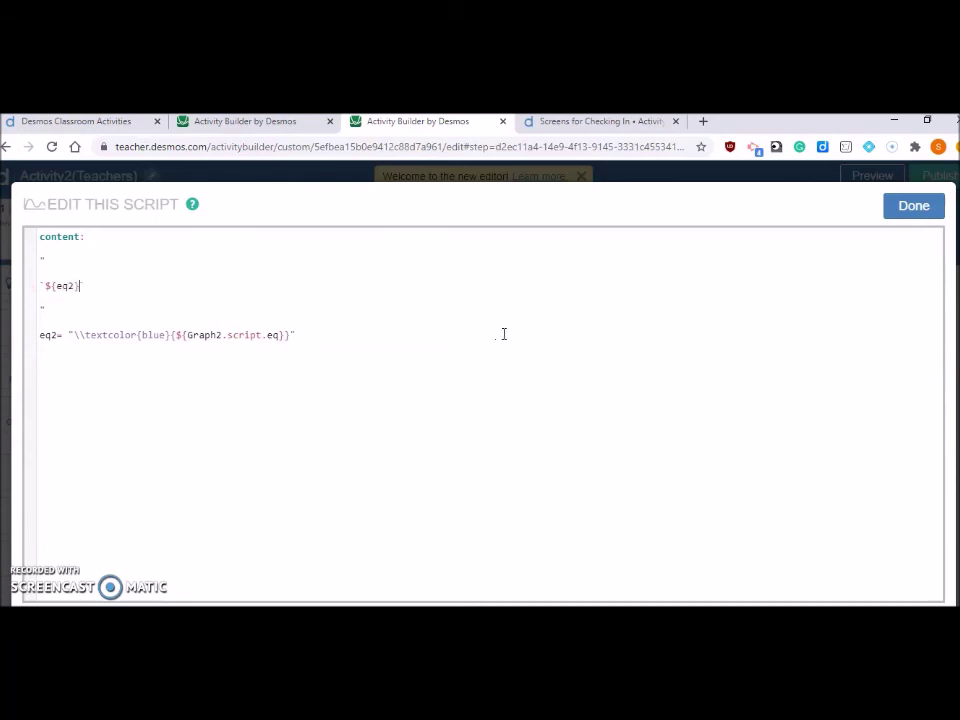
{"action": "left_click", "coordinate": [915, 207]}
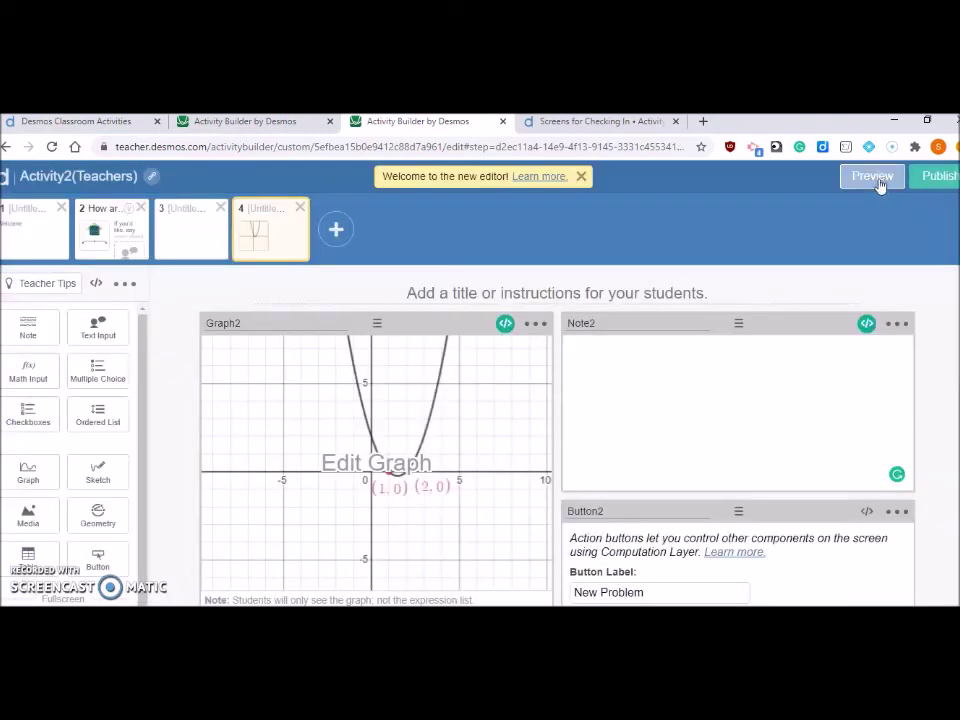
Preview screen 4, requesting several new problems to check the equation's colour and values, and return to the editor
{"action": "left_click", "coordinate": [873, 178]}
{"action": "left_click", "coordinate": [530, 337]}
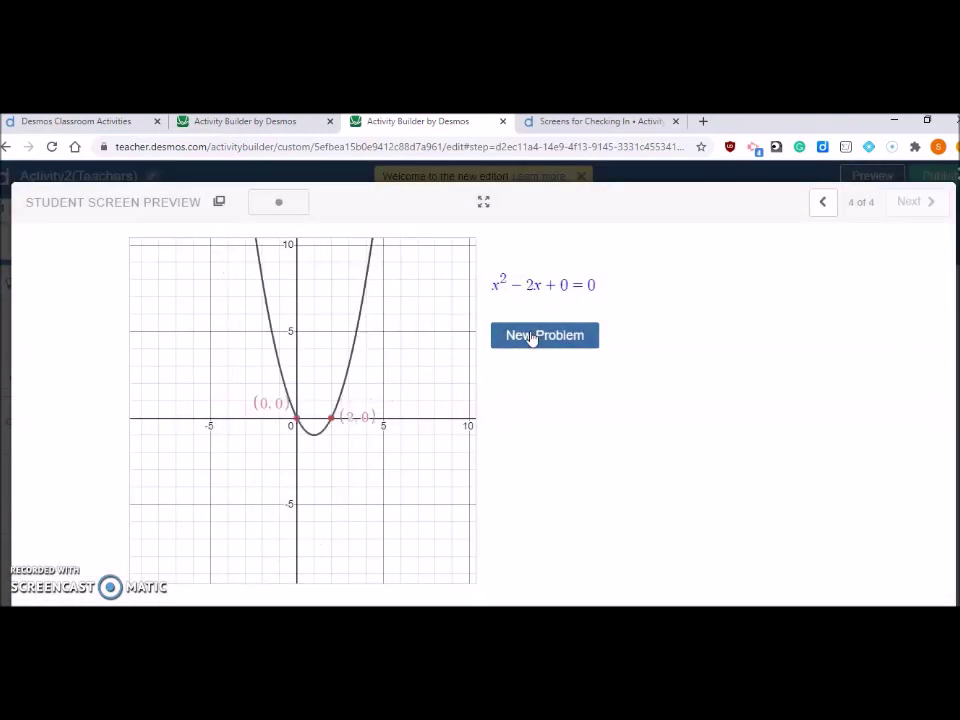
{"action": "left_click", "coordinate": [531, 338]}
{"action": "left_click", "coordinate": [531, 340]}
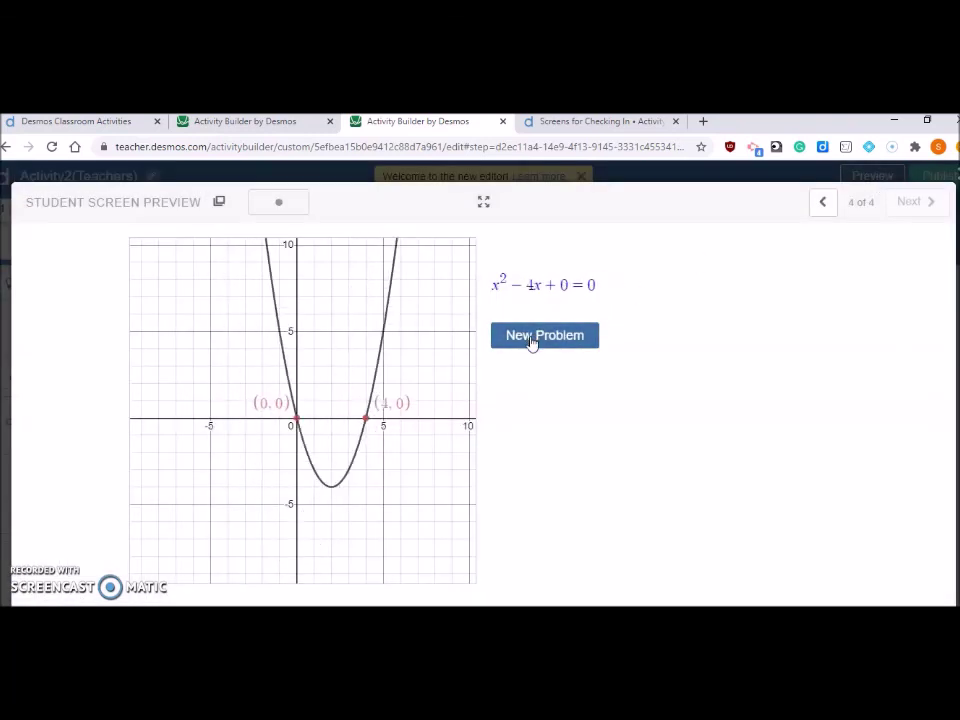
{"action": "left_click", "coordinate": [531, 340]}
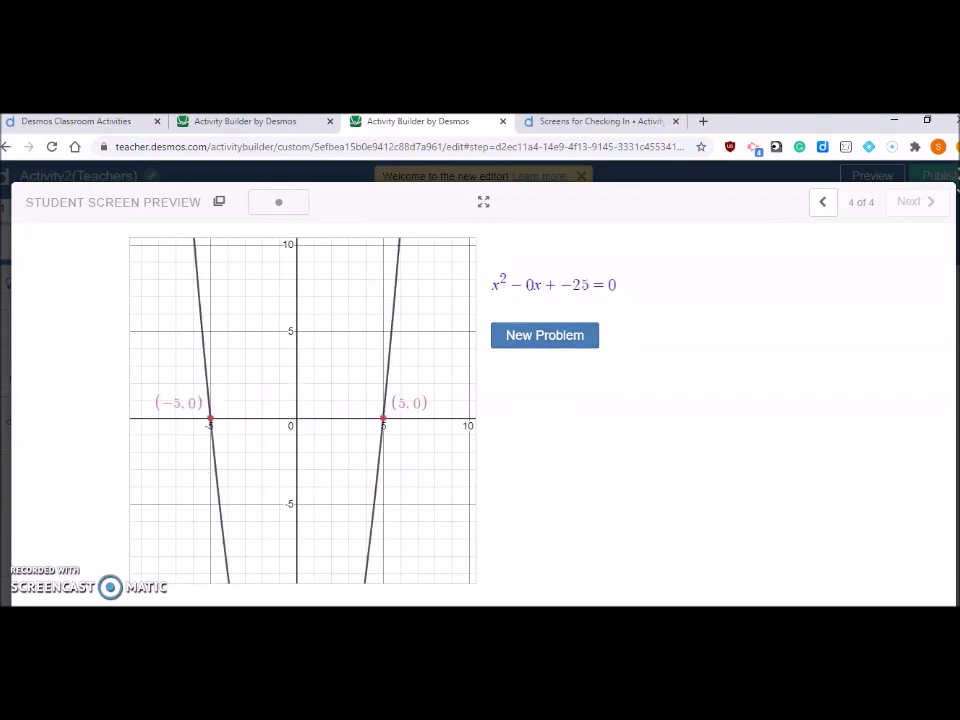
{"action": "left_click", "coordinate": [957, 174]}
{"action": "left_click_drag", "start_coordinate": [142, 436], "coordinate": [144, 404]}
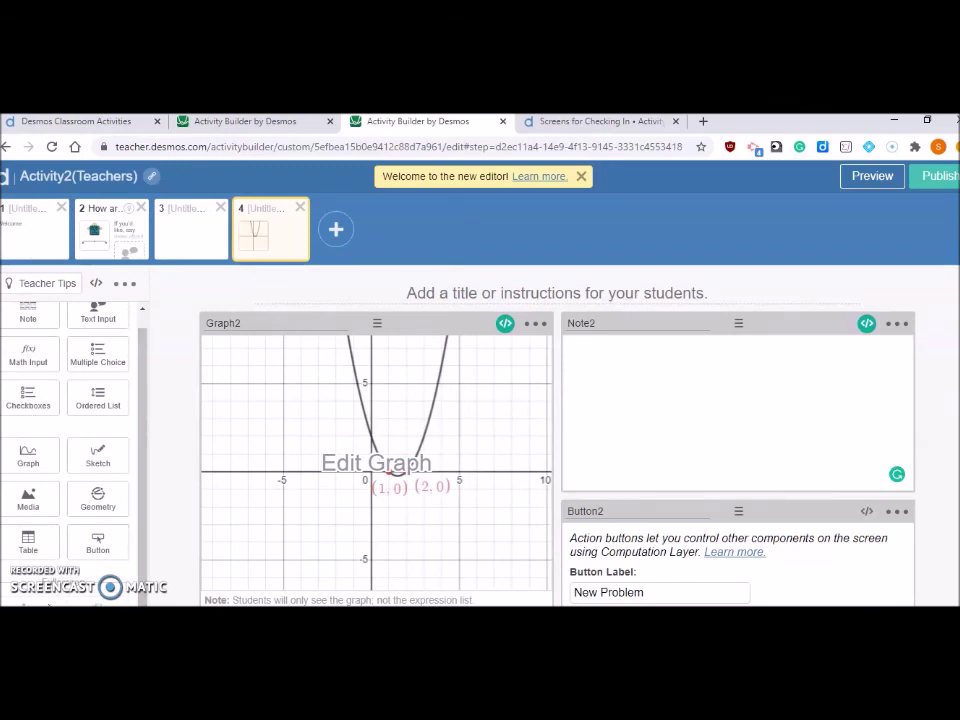